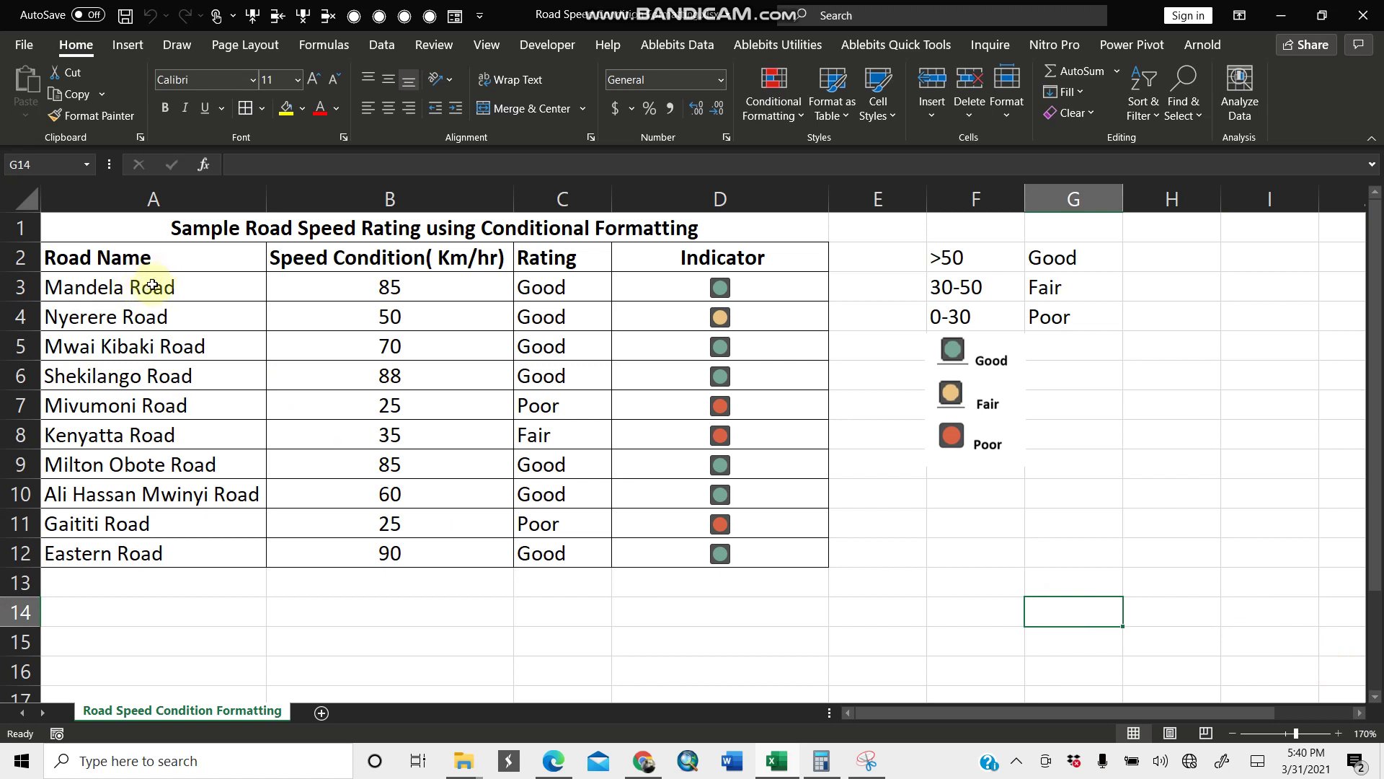
- Examine the road names and their speed values in the sample rating table
{"action": "left_click", "coordinate": [137, 285]}
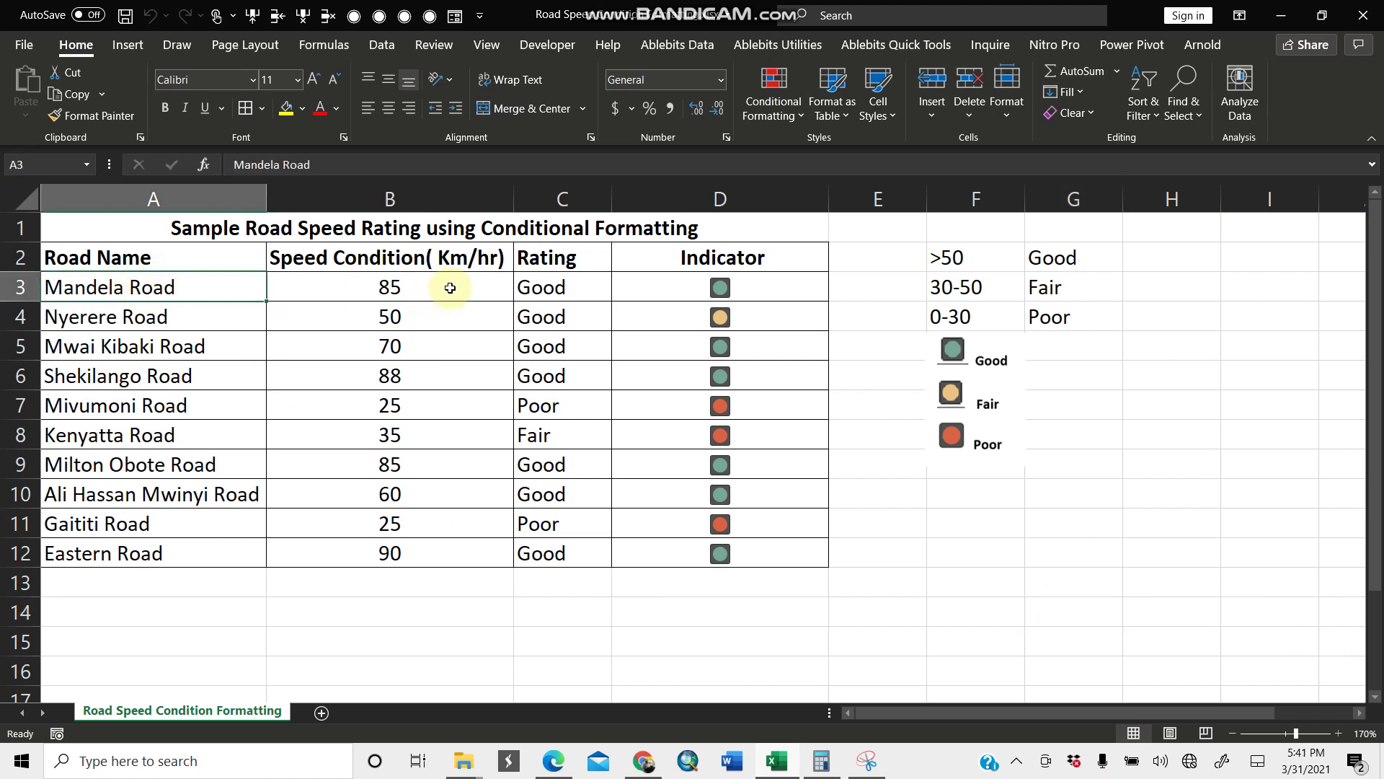
{"action": "left_click", "coordinate": [198, 355]}
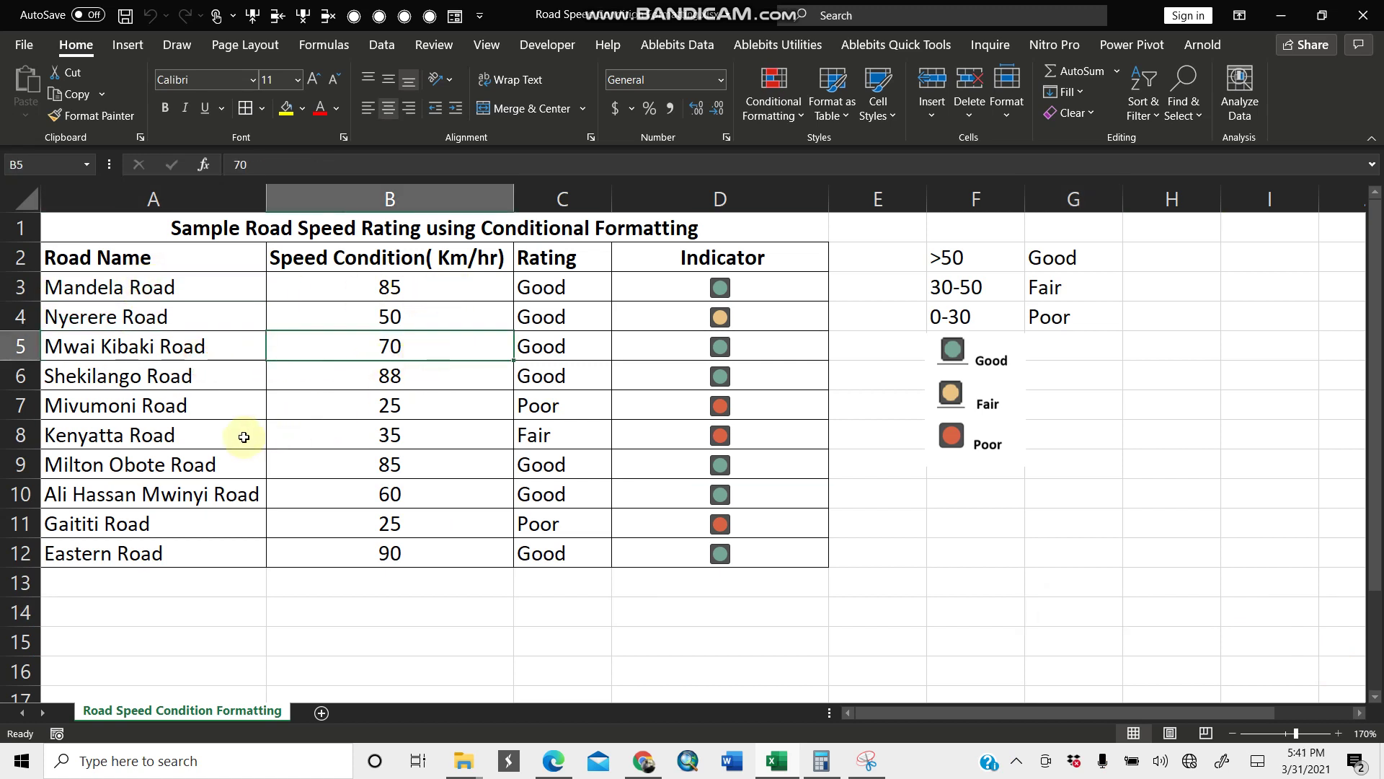
{"action": "left_click", "coordinate": [220, 436]}
{"action": "left_click", "coordinate": [397, 437]}
{"action": "left_click", "coordinate": [190, 464]}
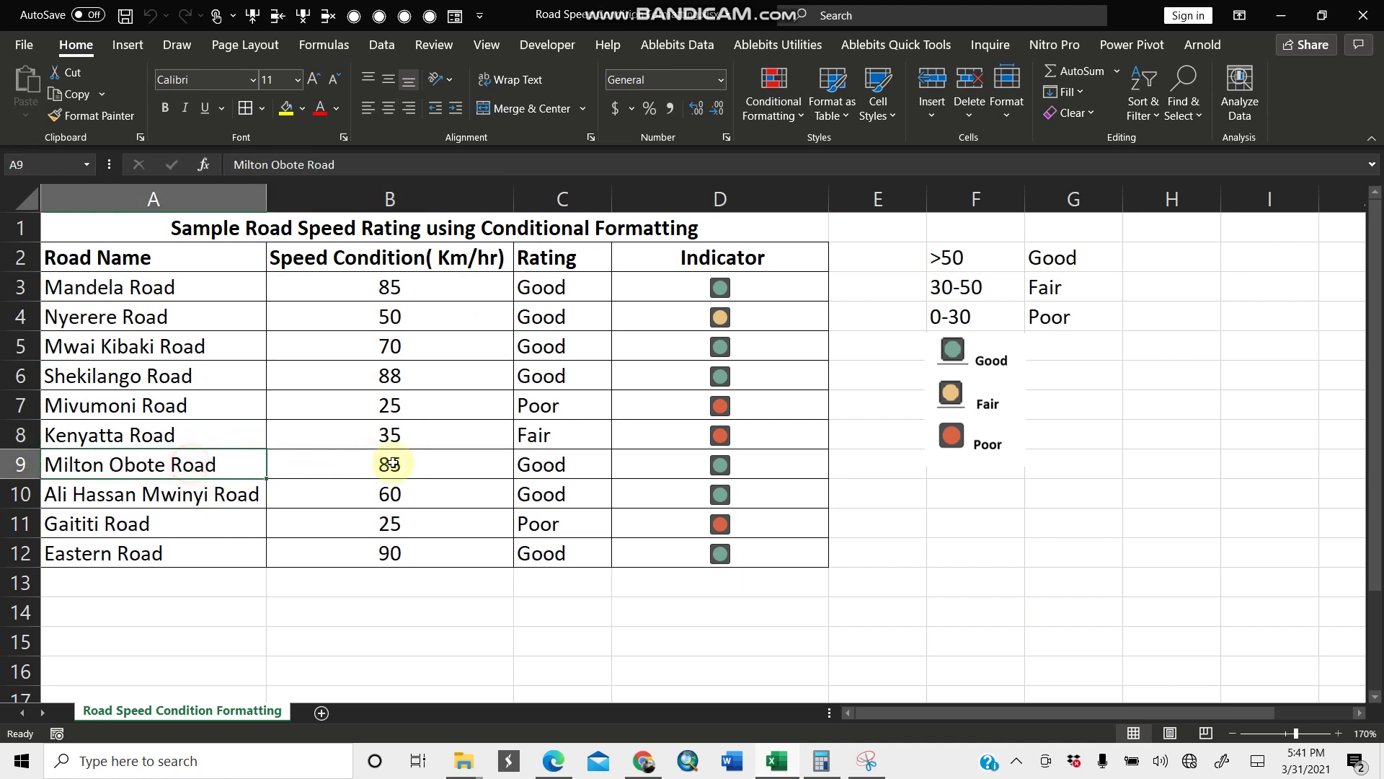
{"action": "left_click", "coordinate": [402, 465]}
{"action": "left_click", "coordinate": [151, 497]}
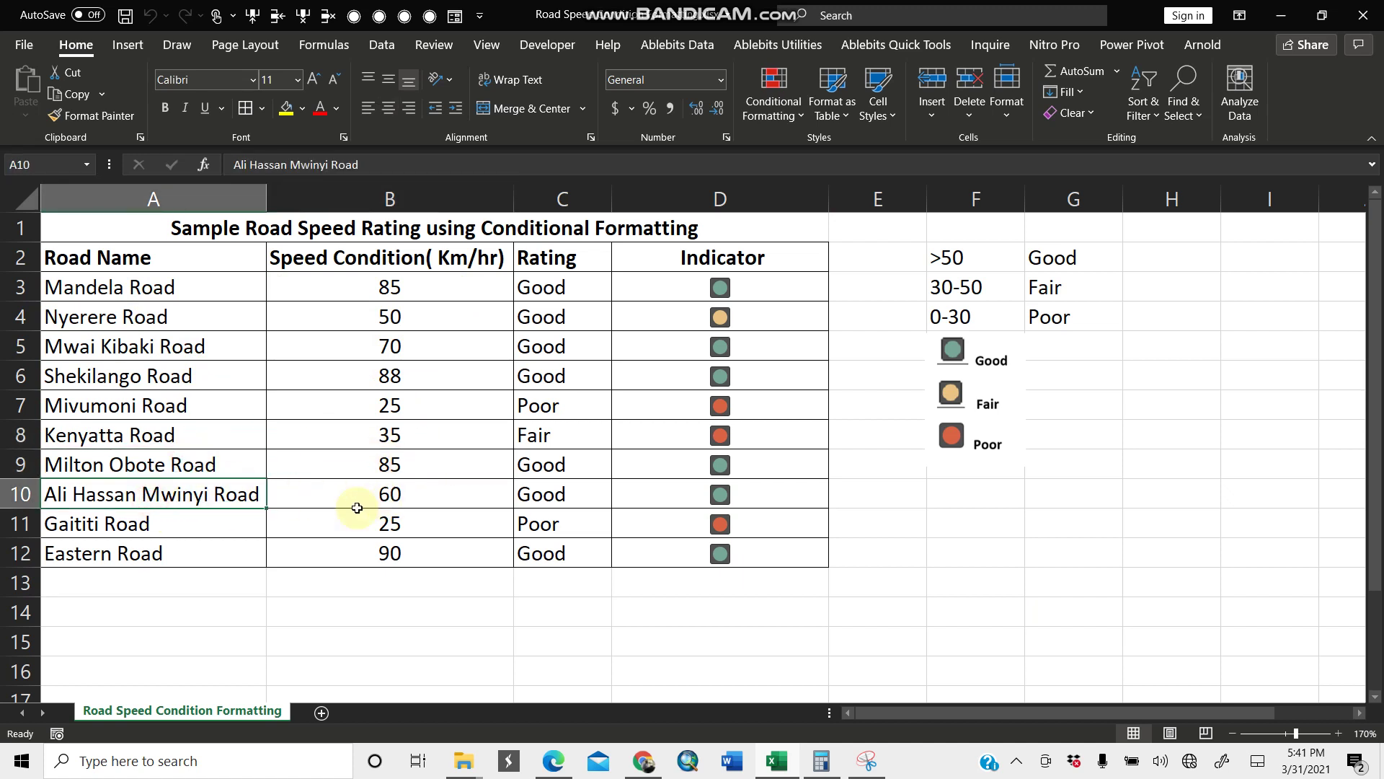
{"action": "left_click", "coordinate": [359, 554]}
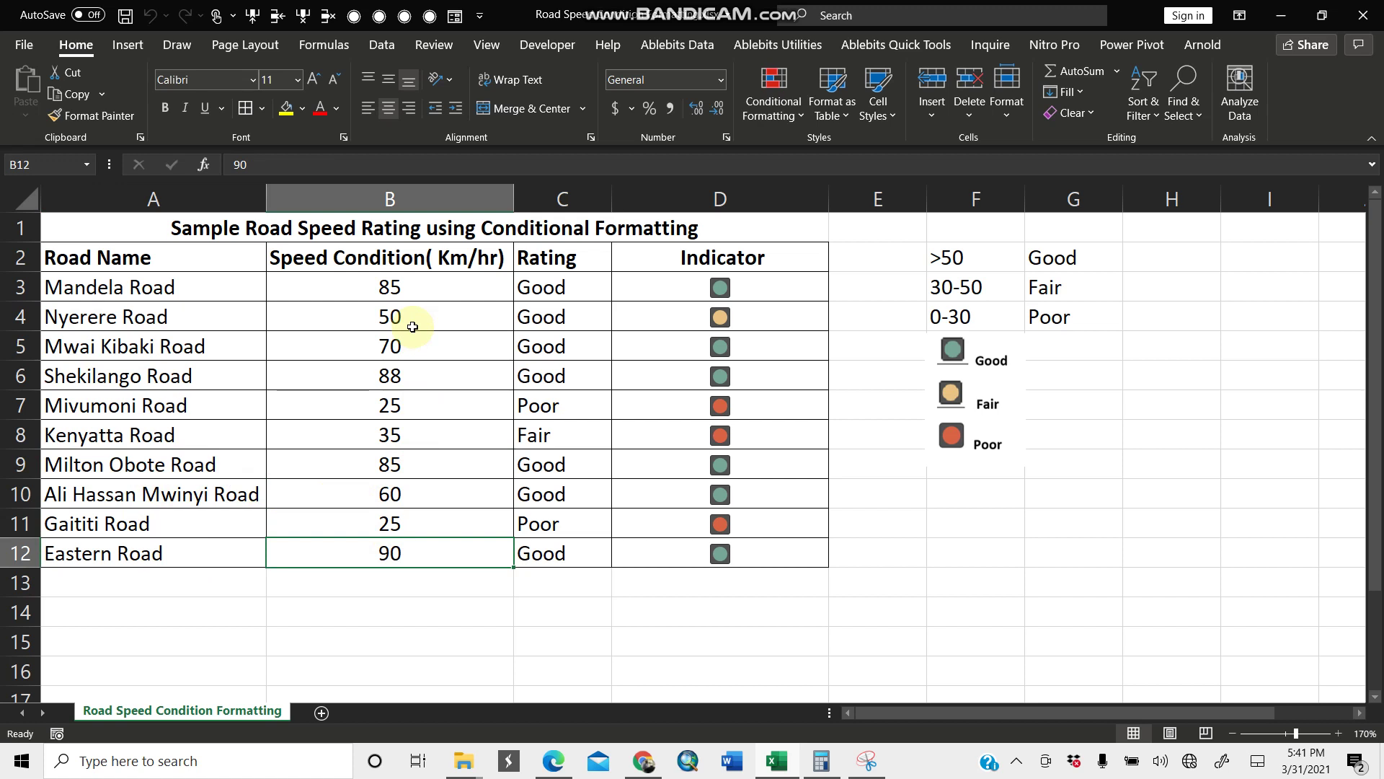
{"action": "left_click", "coordinate": [350, 290]}
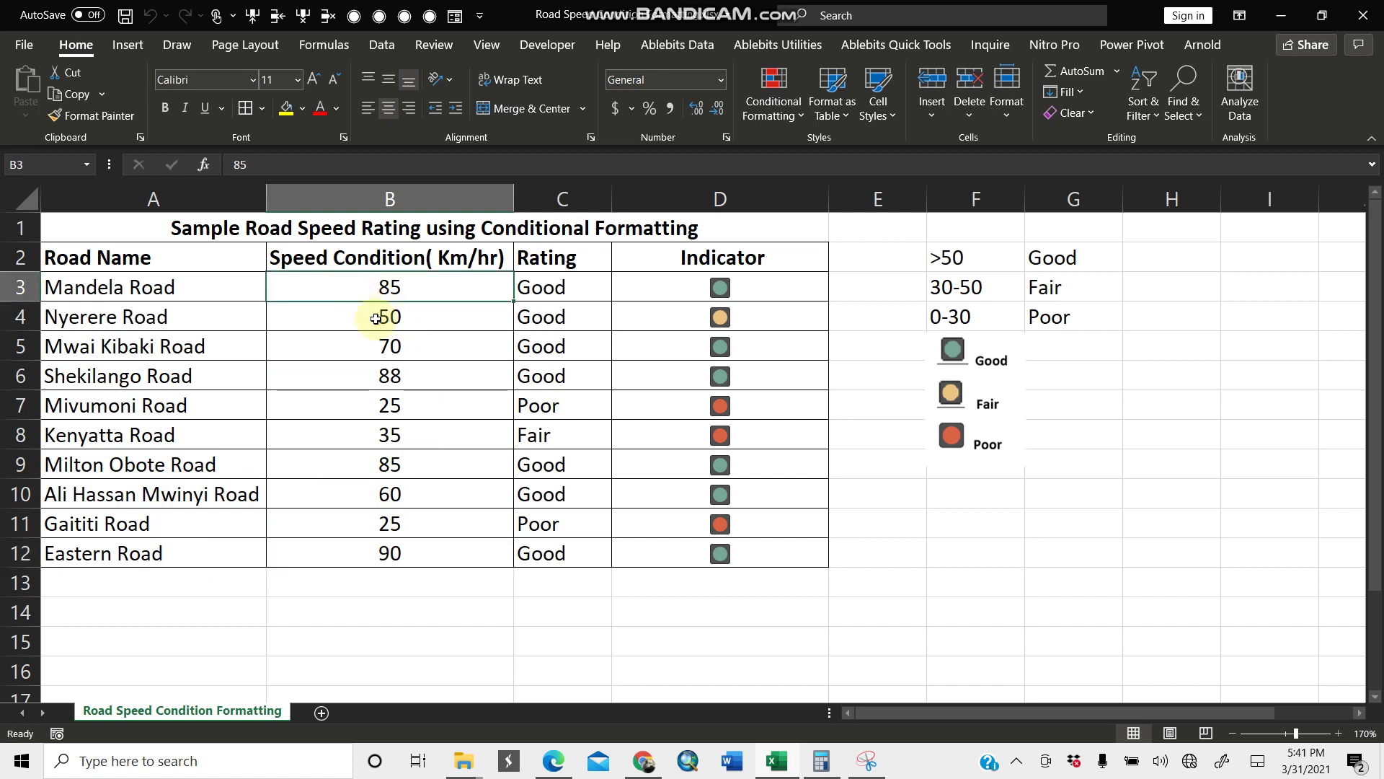
{"action": "left_click", "coordinate": [377, 319]}
{"action": "left_click", "coordinate": [400, 395]}
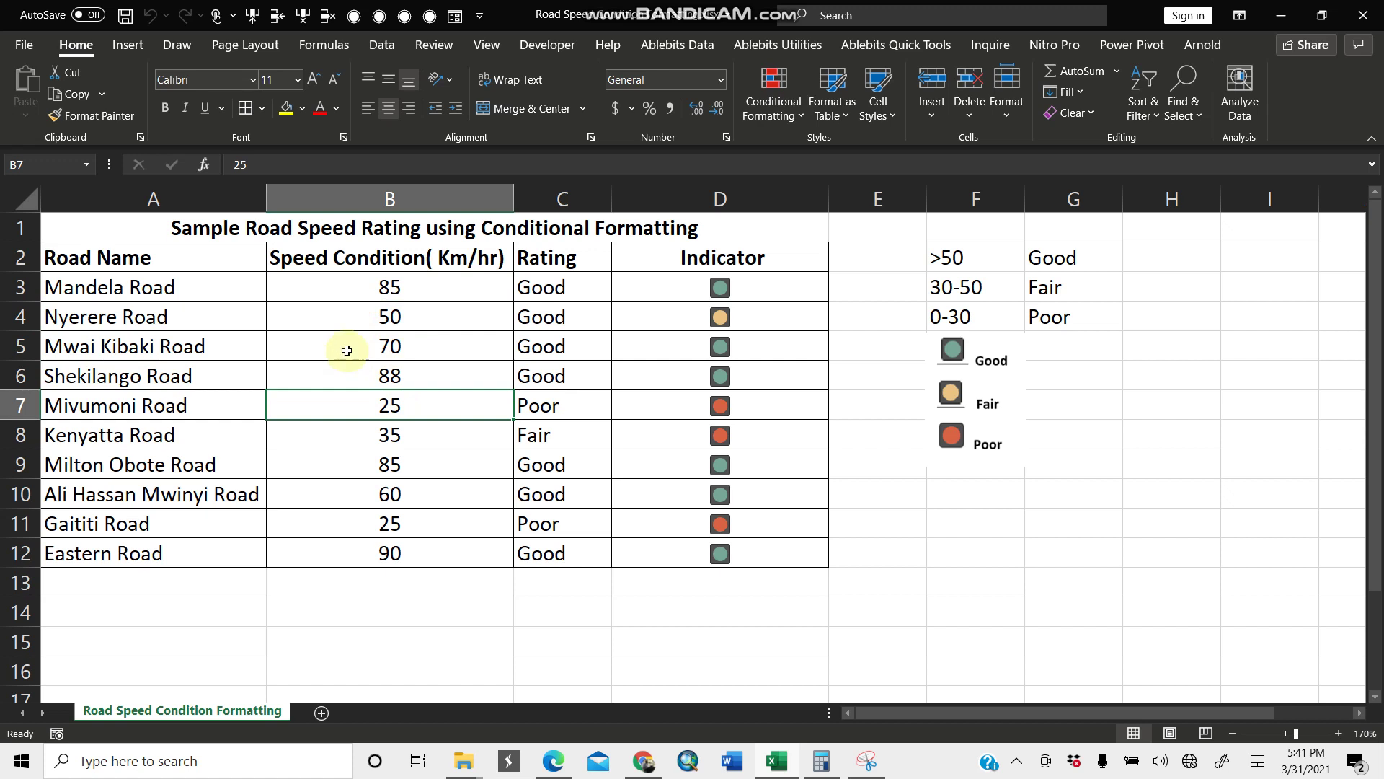
- Examine the rating formula for Mandela Road and compare the speeds with the rating ranges and indicator legend
{"action": "left_click", "coordinate": [422, 290]}
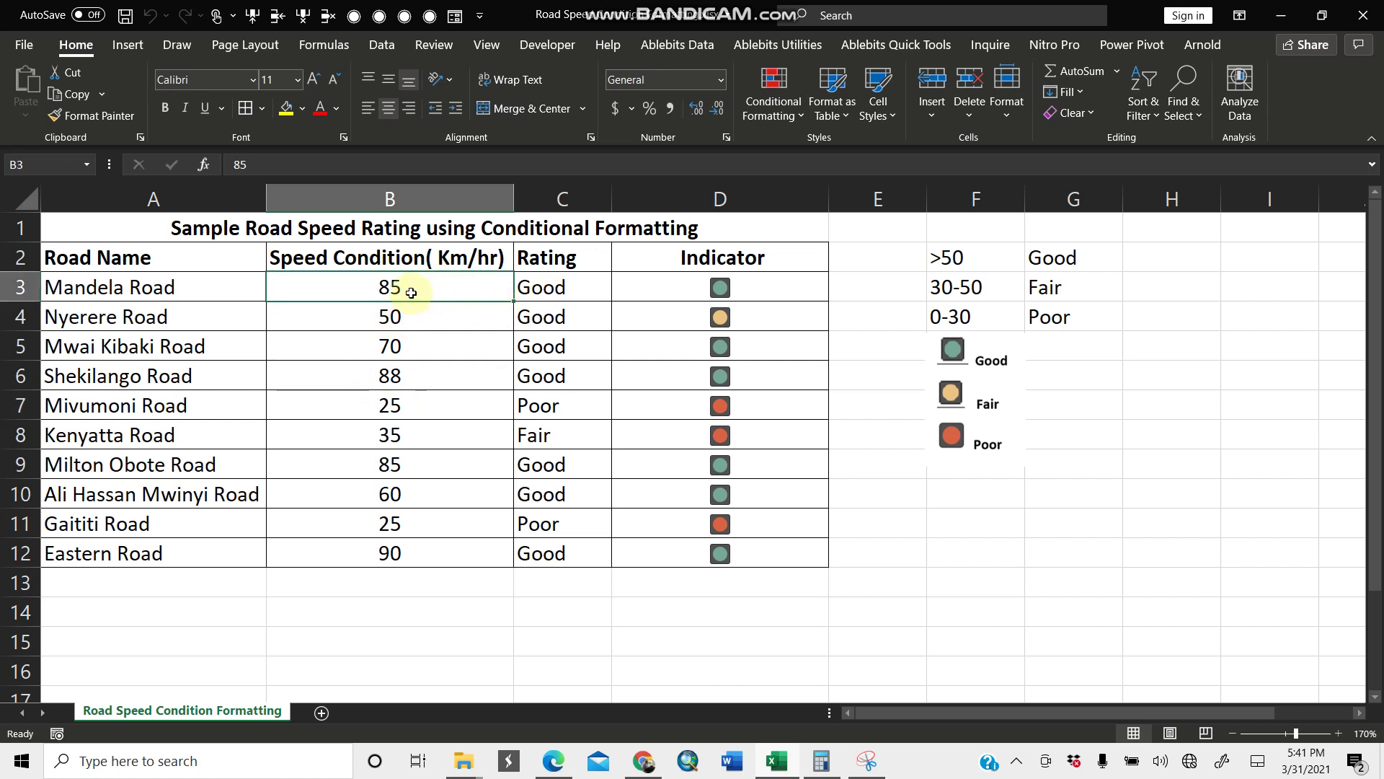
{"action": "left_click", "coordinate": [563, 287]}
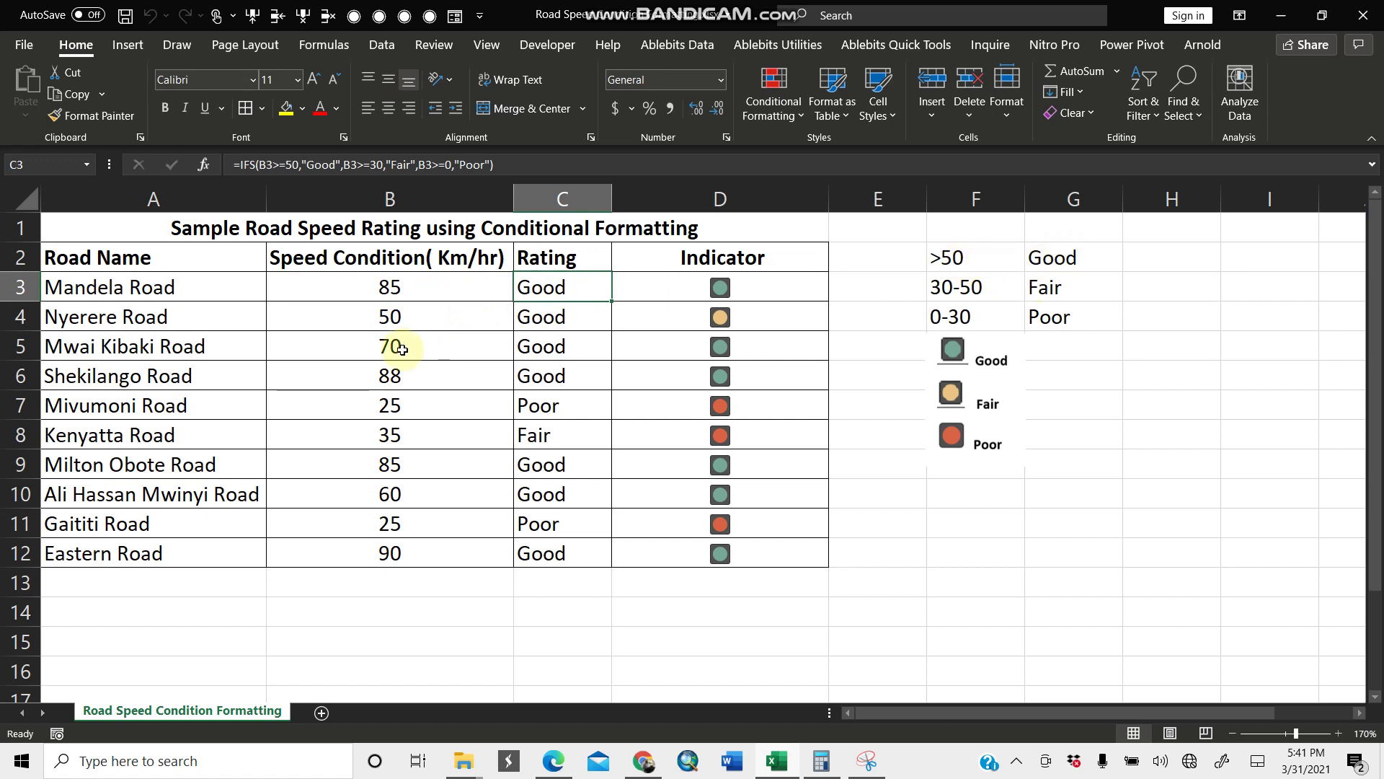
{"action": "left_click", "coordinate": [429, 435]}
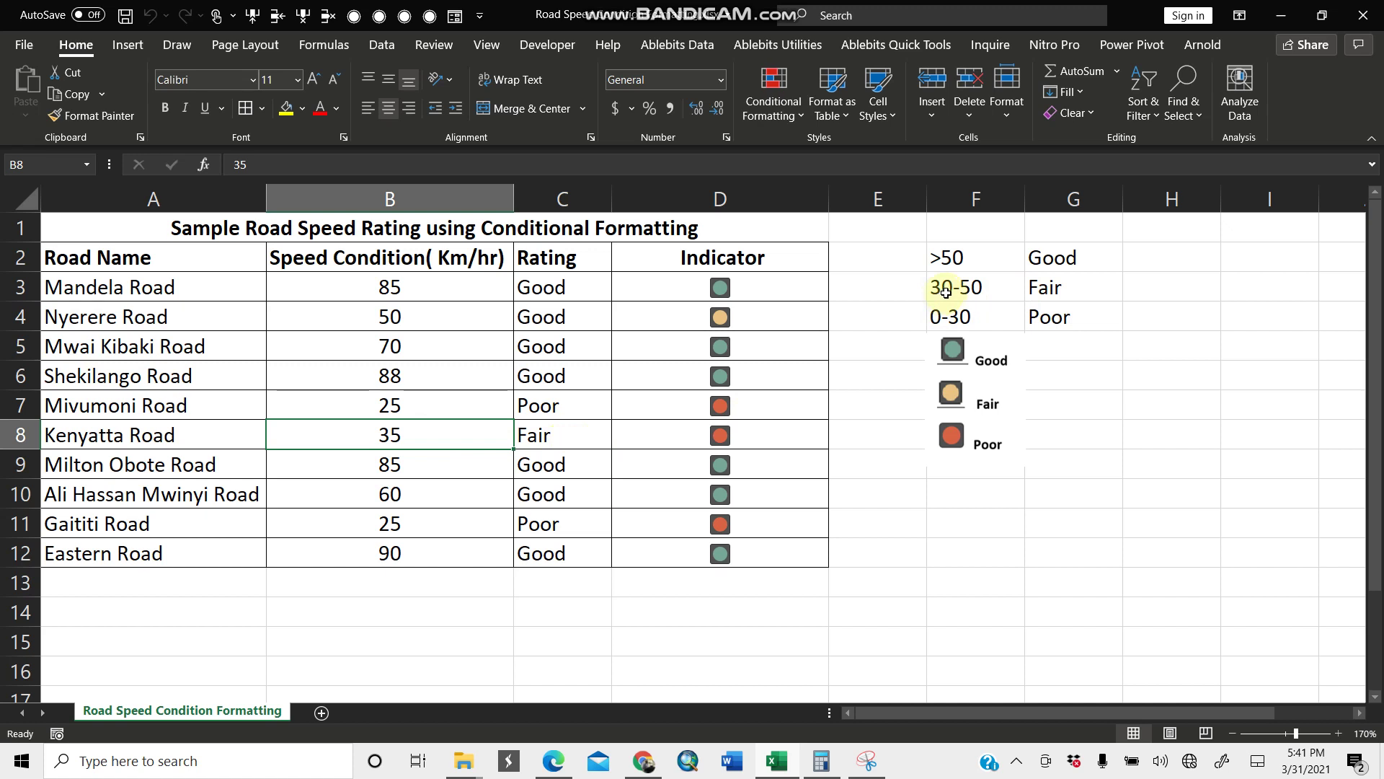
{"action": "left_click", "coordinate": [430, 532]}
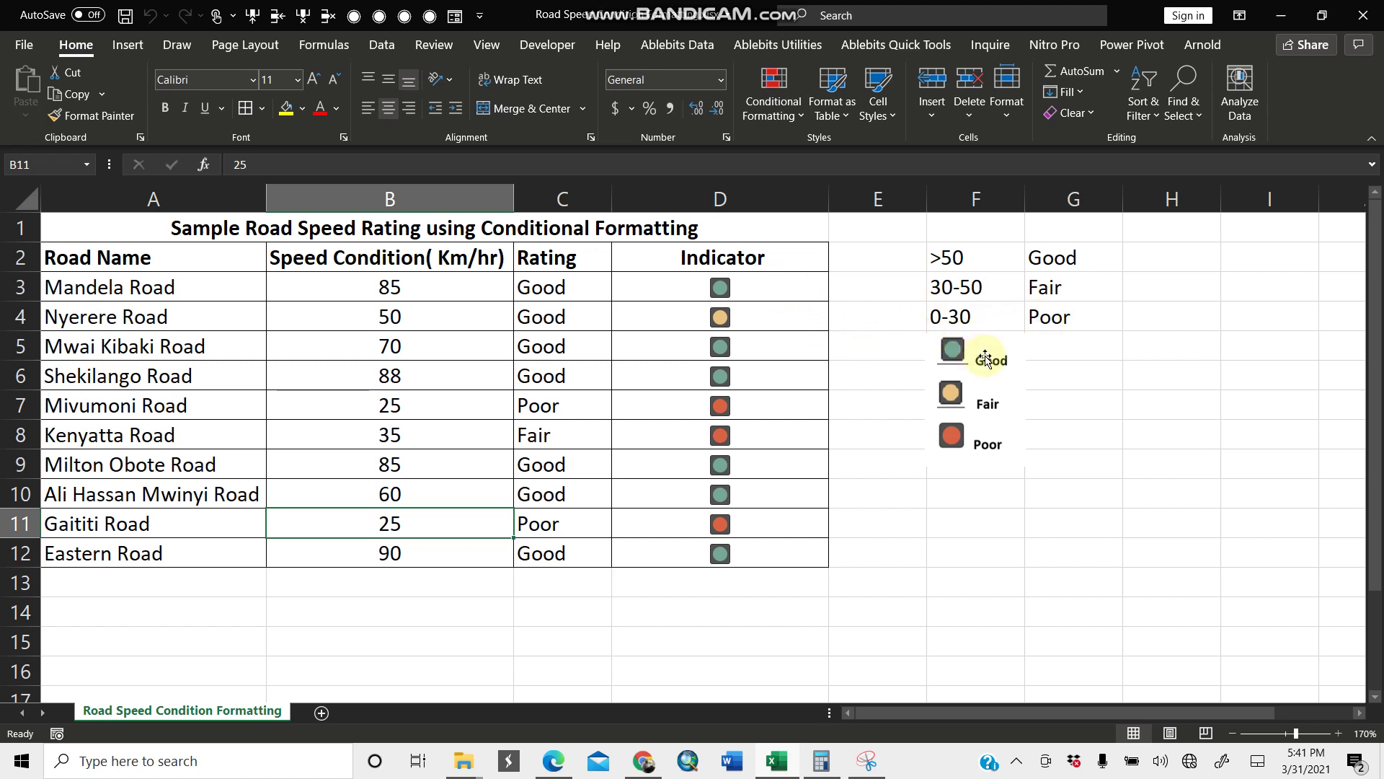
{"action": "left_click", "coordinate": [985, 434]}
{"action": "left_click", "coordinate": [959, 576]}
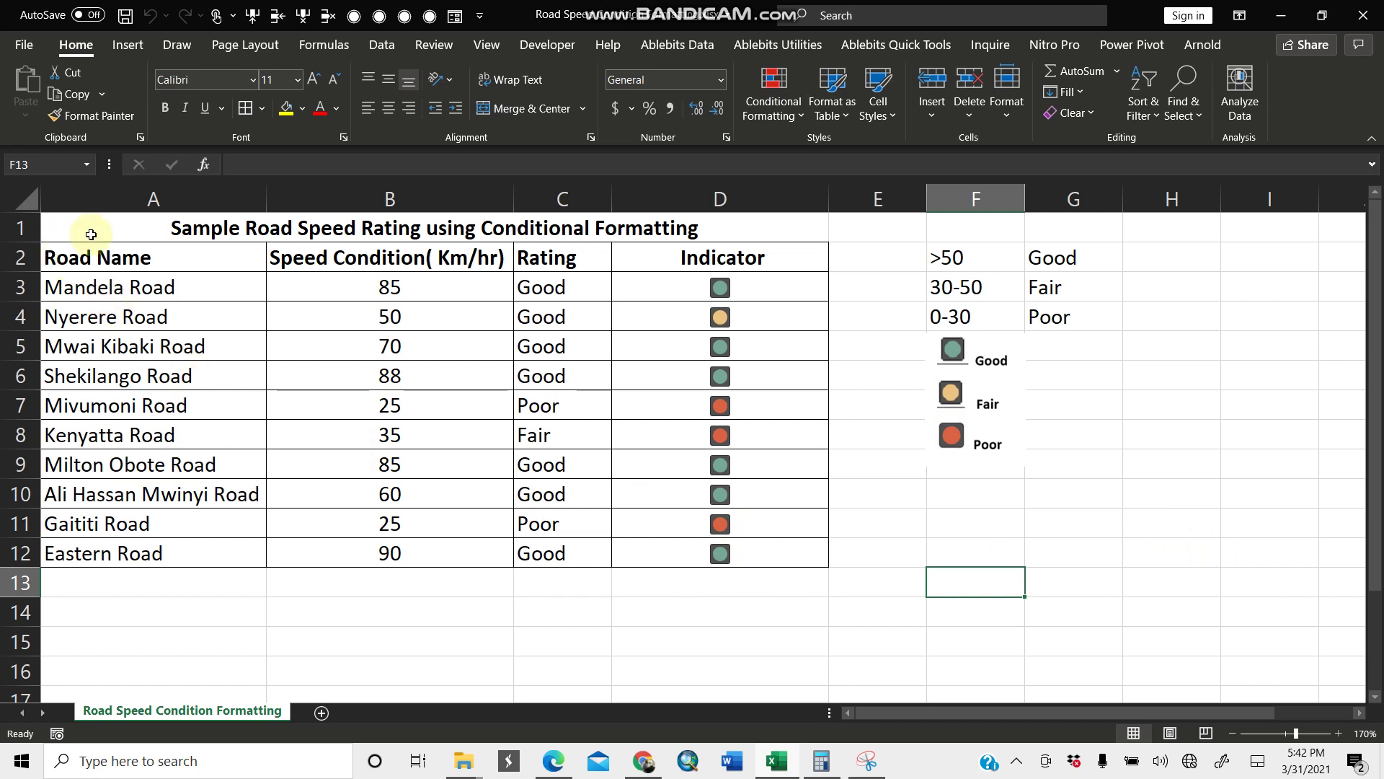
{"action": "left_click", "coordinate": [1156, 552]}
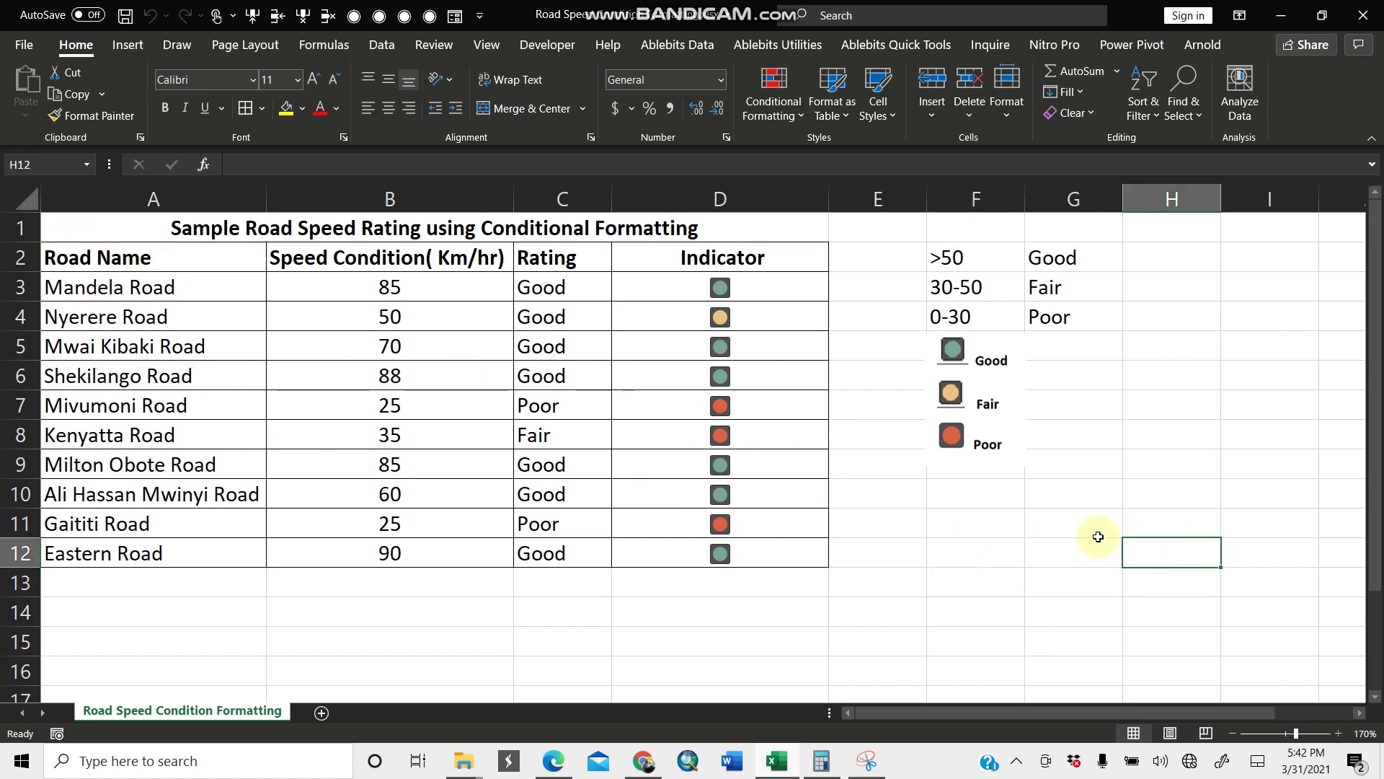
{"action": "left_click", "coordinate": [835, 629]}
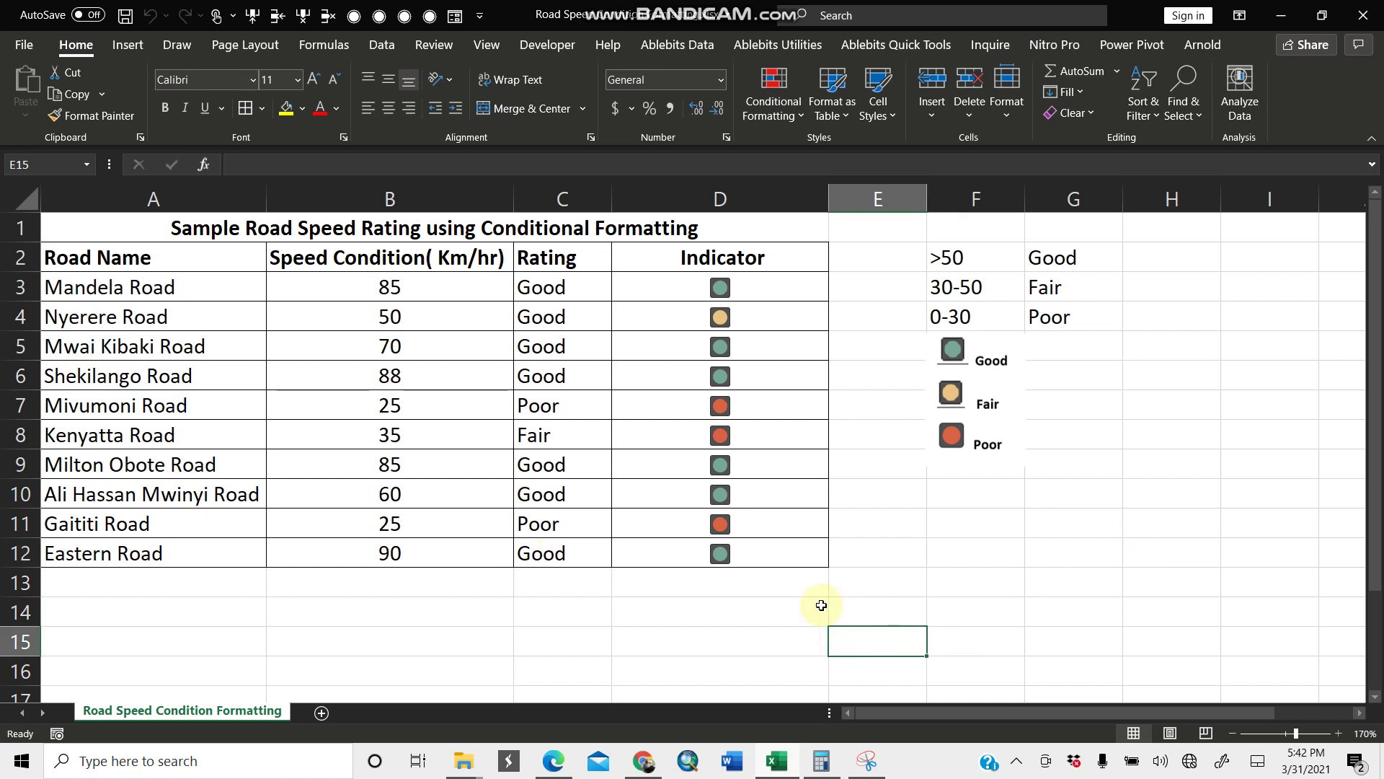
- Copy the entire Road Speed Condition Formatting sheet and add a new worksheet
{"action": "left_click", "coordinate": [21, 195]}
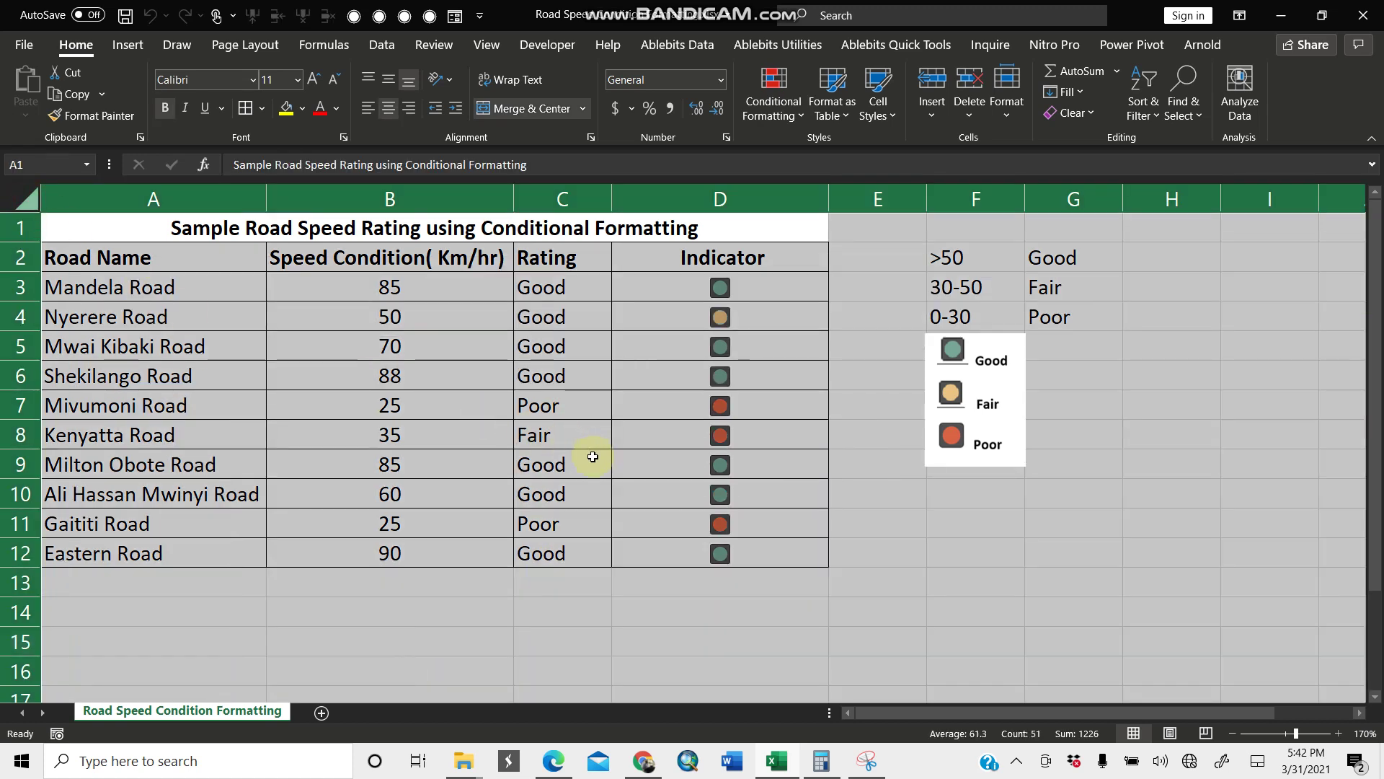
{"action": "left_click", "coordinate": [76, 94]}
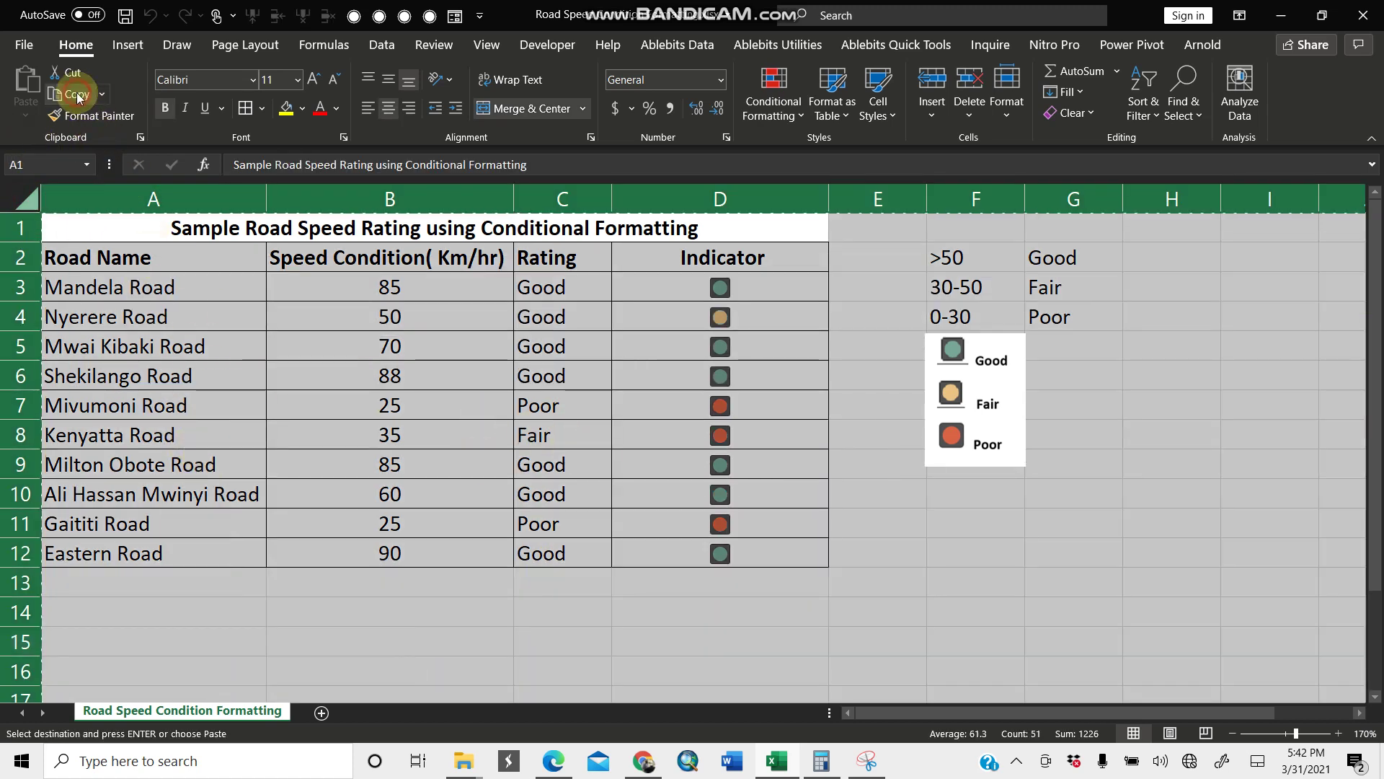
{"action": "left_click", "coordinate": [322, 712]}
- Rename the new worksheet as Road Speed Condition
{"action": "right_click", "coordinate": [322, 713]}
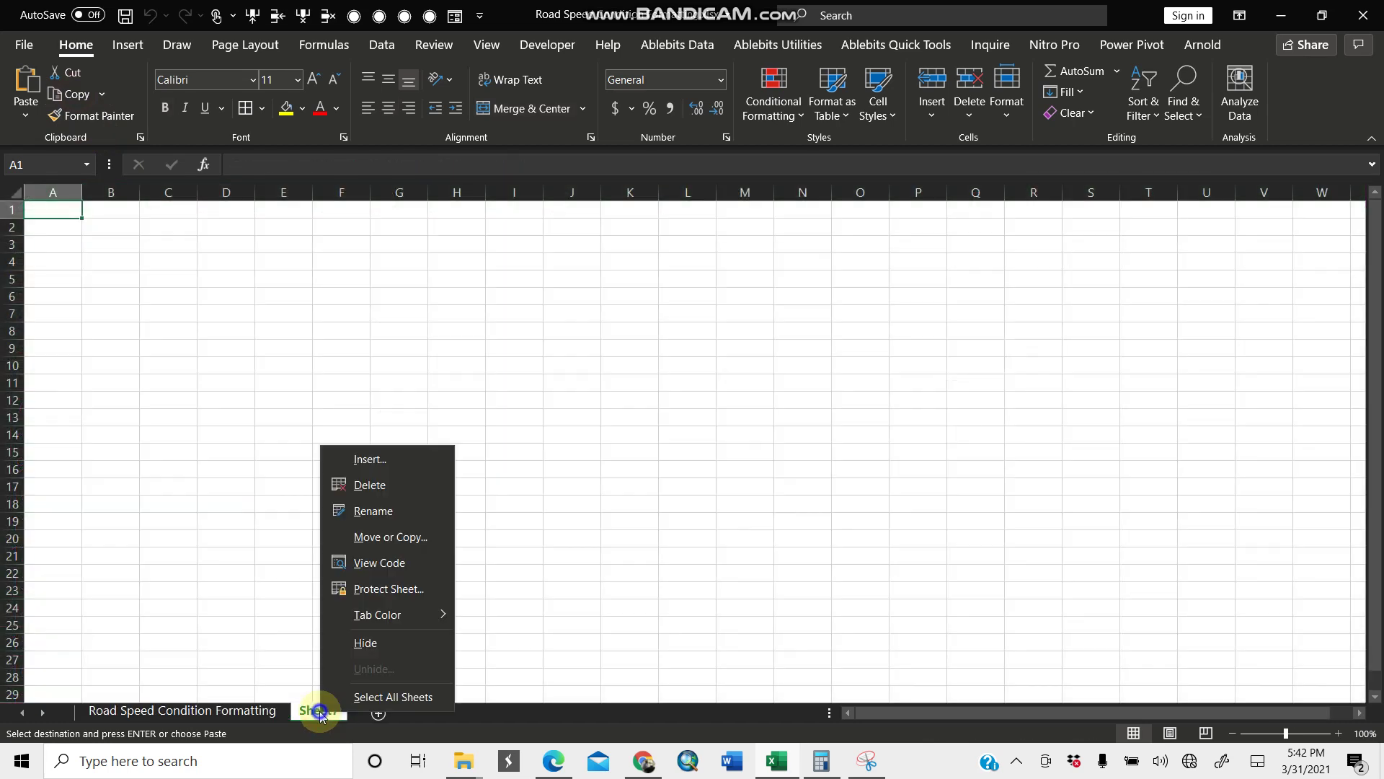
{"action": "left_click", "coordinate": [368, 509]}
{"action": "key", "text": "BackSpace"}
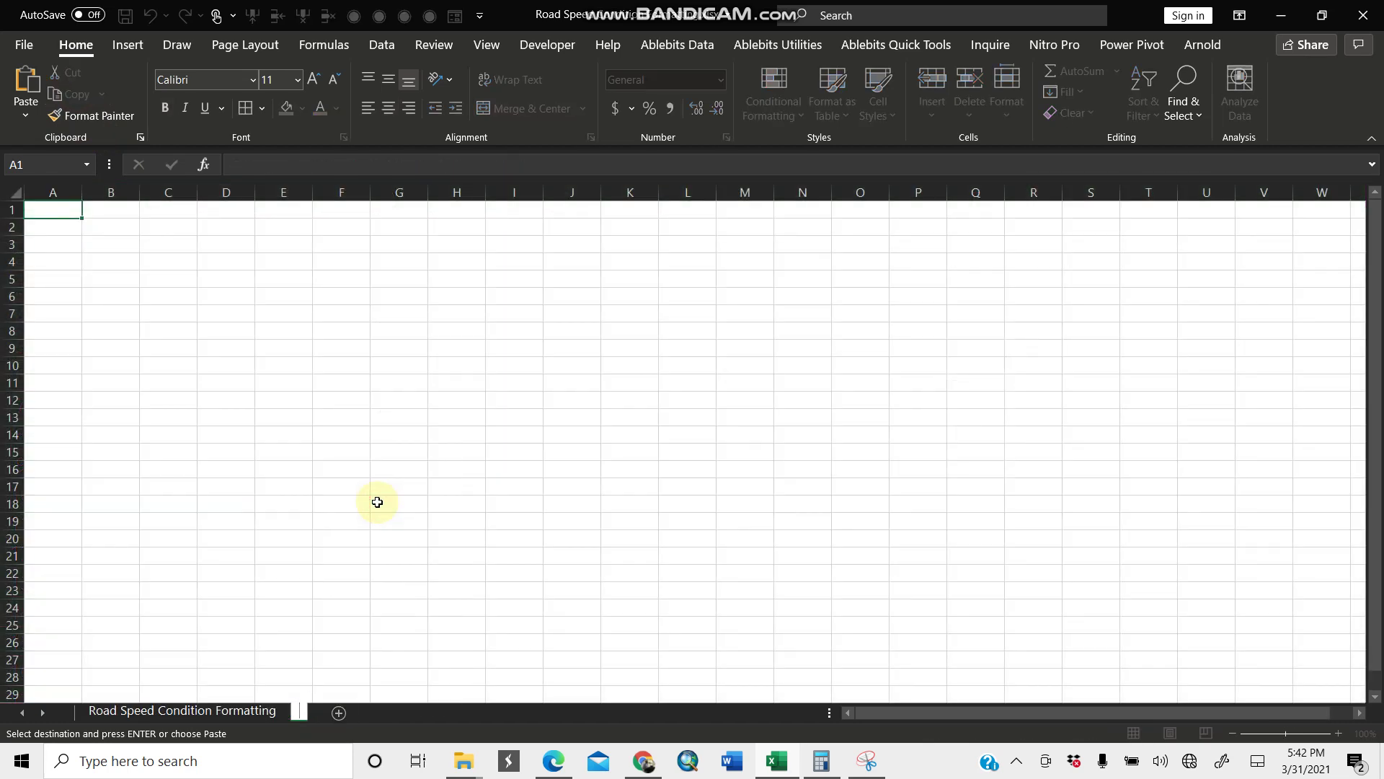
{"action": "type", "text": "Road S"}
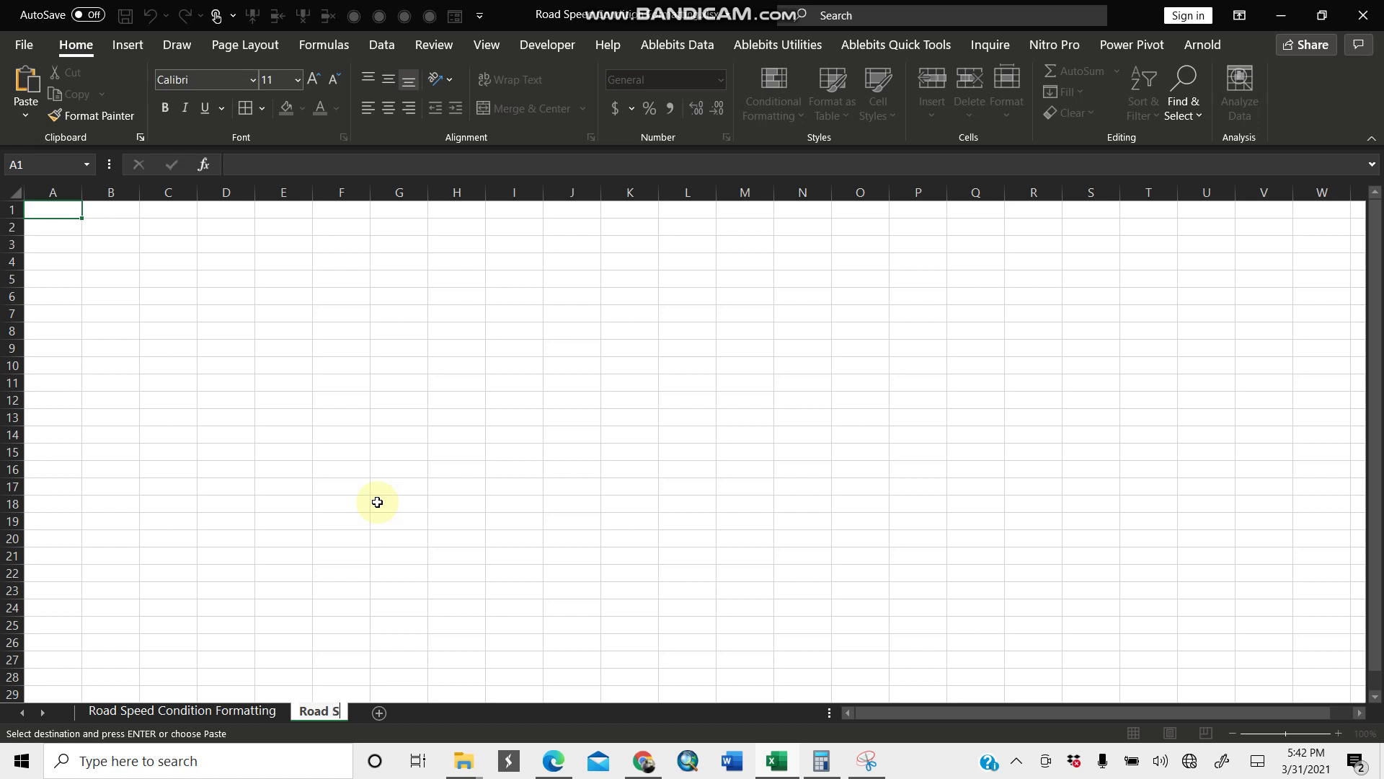
{"action": "type", "text": "peed Cmn"}
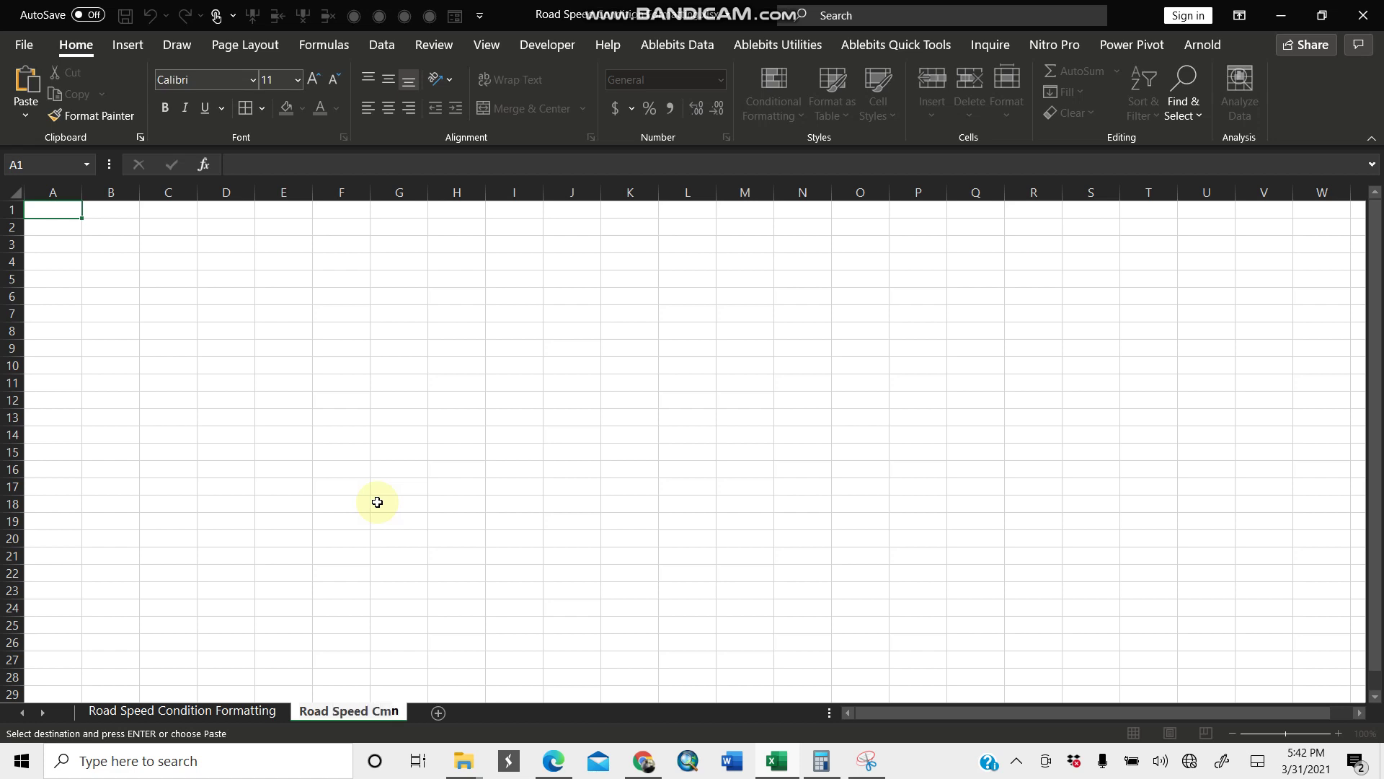
{"action": "key", "text": "BackSpace"}
{"action": "key", "text": "BackSpace"}
{"action": "type", "text": "ondtion"}
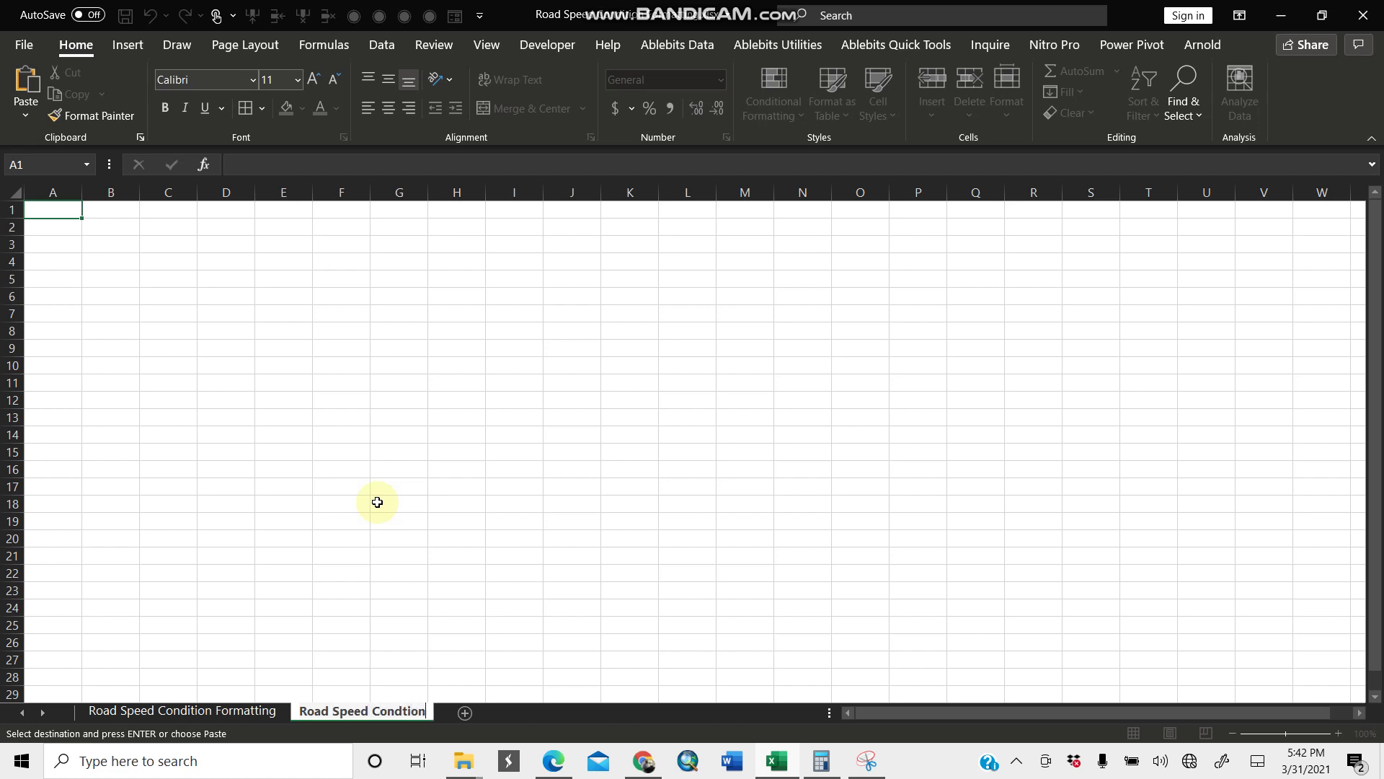
{"action": "key", "text": "BackSpace"}
{"action": "key", "text": "BackSpace"}
{"action": "key", "text": "BackSpace"}
{"action": "key", "text": "BackSpace"}
{"action": "type", "text": "ition"}
{"action": "left_click", "coordinate": [377, 503]}
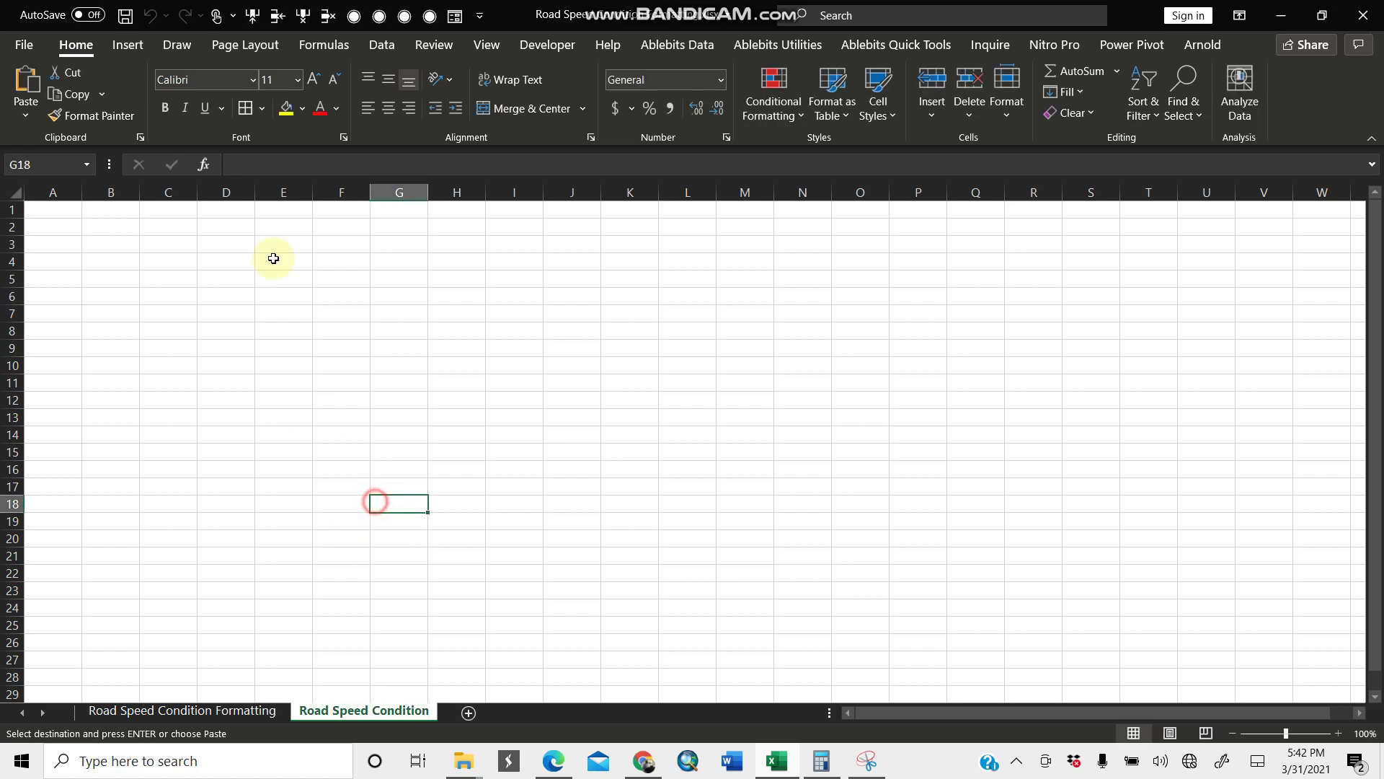
- Paste the copied sheet contents over the whole Road Speed Condition worksheet
{"action": "left_click", "coordinate": [14, 193]}
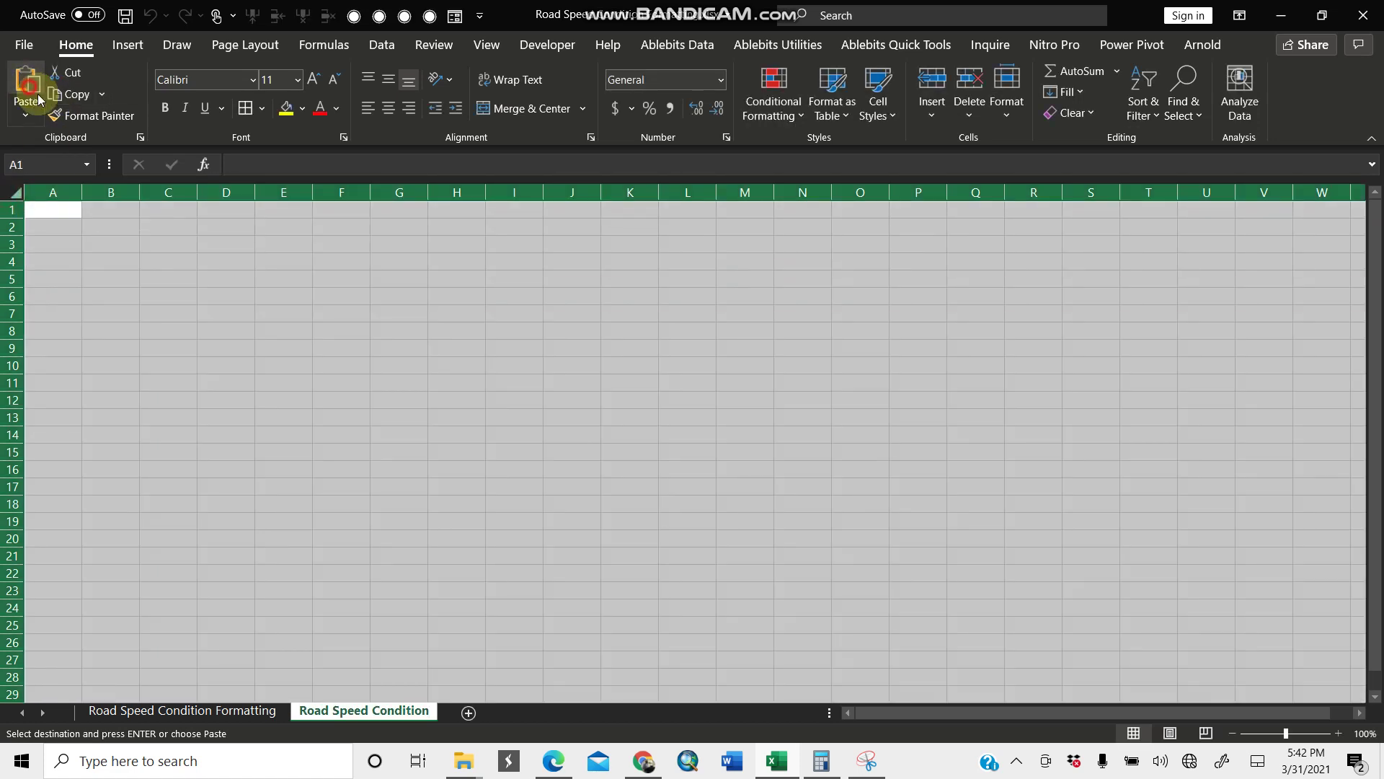
{"action": "left_click", "coordinate": [26, 85]}
{"action": "left_click", "coordinate": [685, 451]}
{"action": "left_click", "coordinate": [699, 561]}
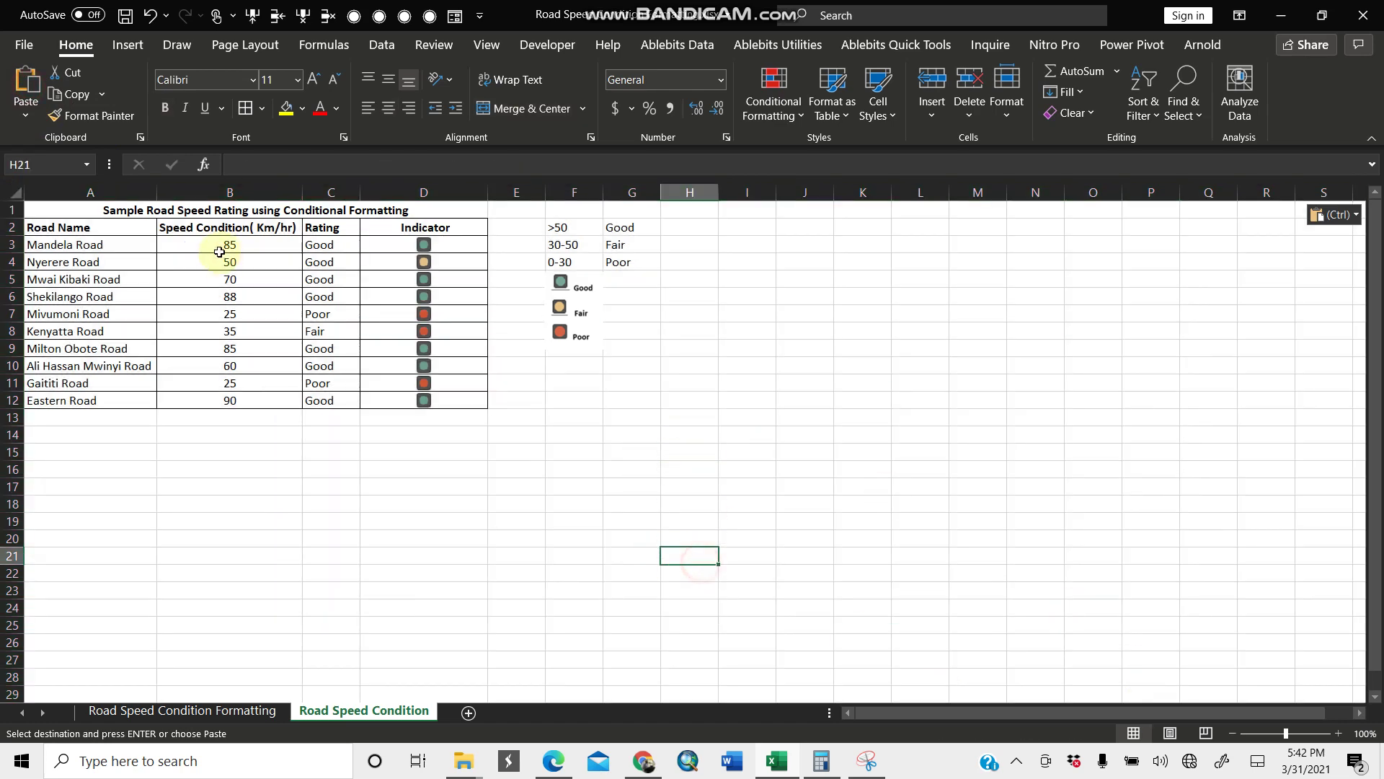
- Clear all entries under Rating and Indicator in C3:D12 of the pasted table
{"action": "left_click", "coordinate": [1338, 733]}
{"action": "left_click", "coordinate": [1338, 733]}
{"action": "left_click", "coordinate": [1338, 733]}
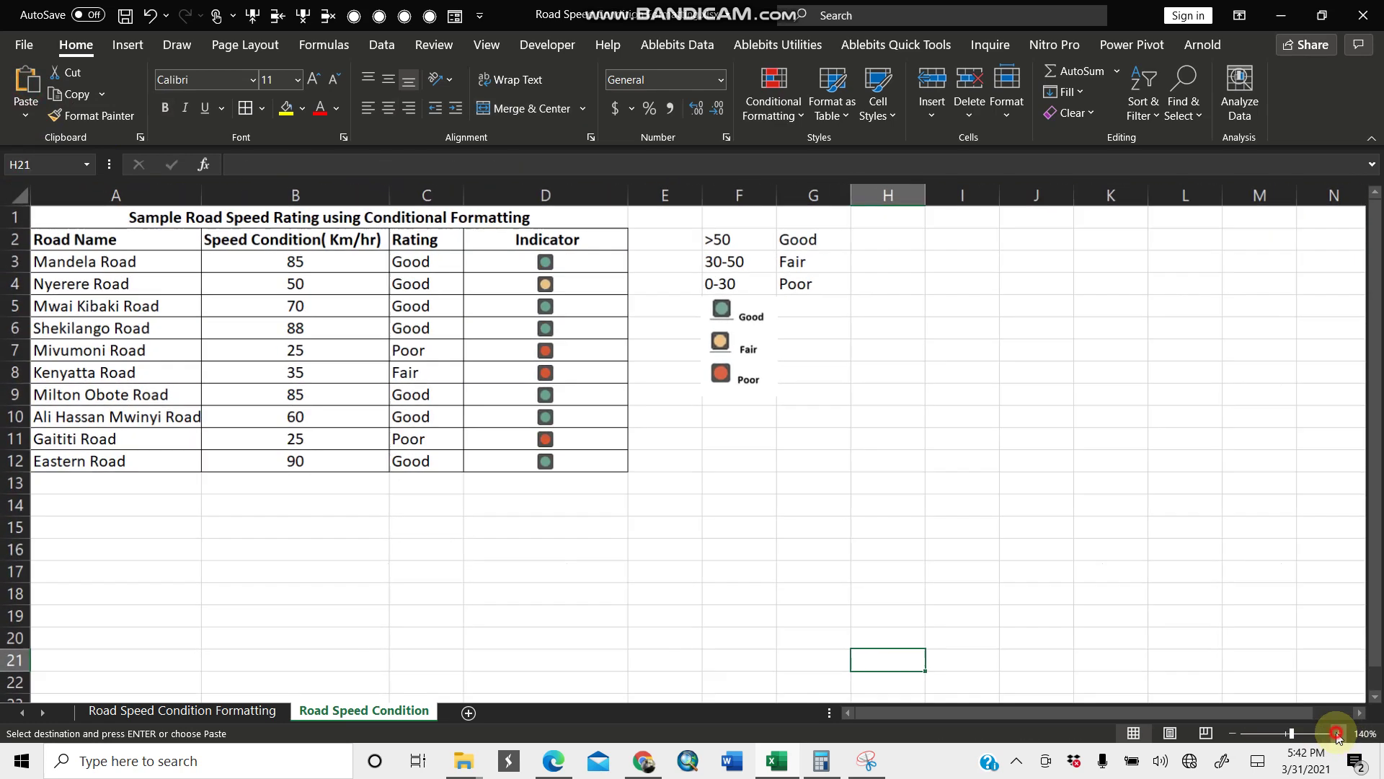
{"action": "left_click", "coordinate": [1338, 734]}
{"action": "left_click", "coordinate": [840, 549]}
{"action": "scroll", "coordinate": [560, 312], "scroll_direction": "up", "scroll_amount": 1}
{"action": "left_click_drag", "start_coordinate": [463, 267], "coordinate": [608, 484]}
{"action": "key", "text": "Delete"}
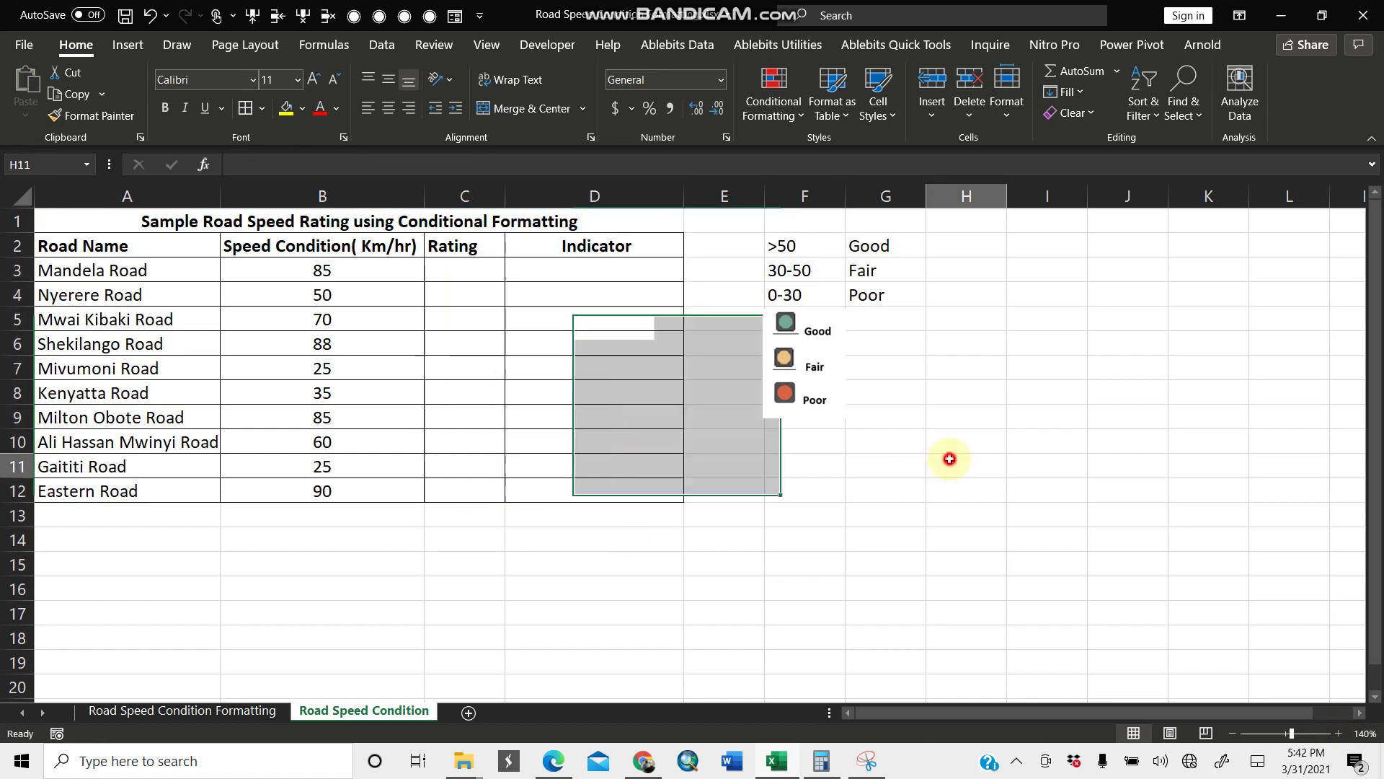
{"action": "left_click", "coordinate": [950, 462]}
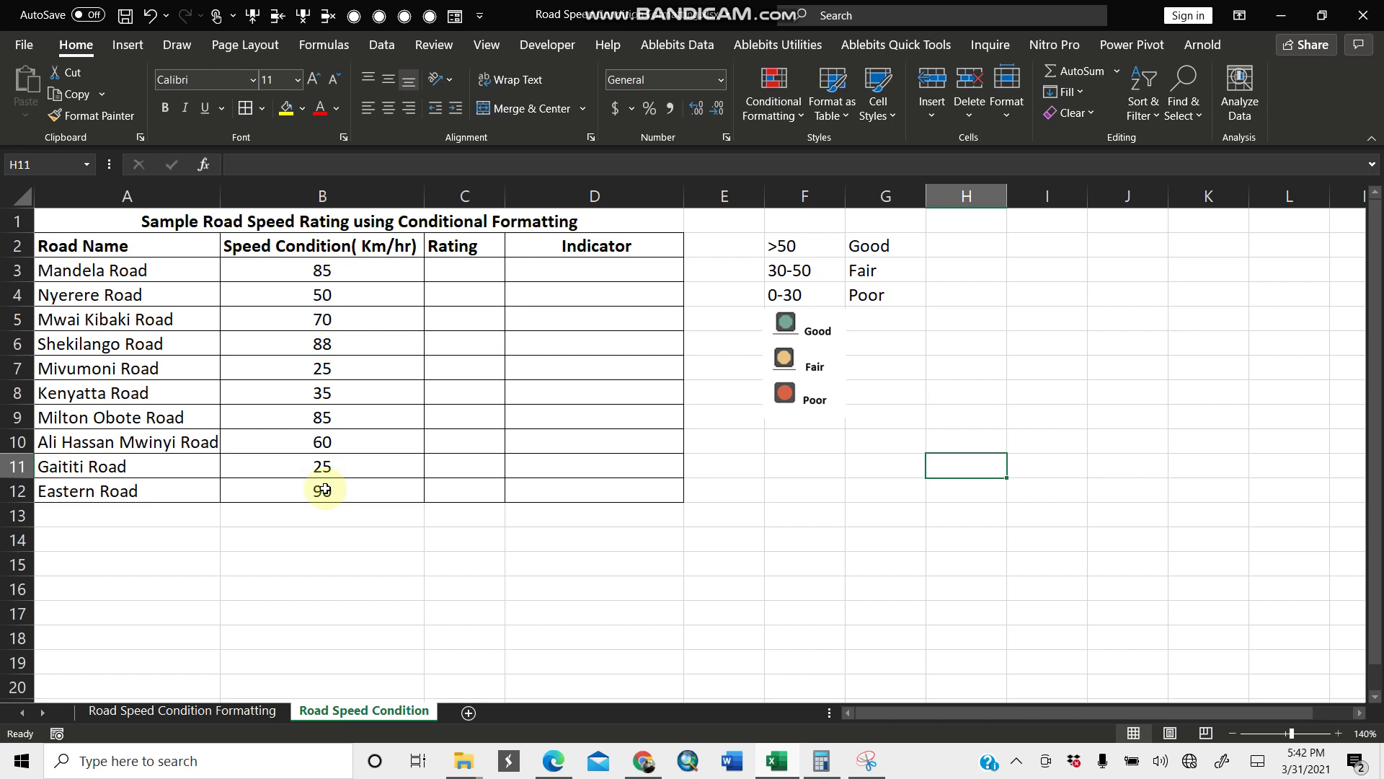
- Change the speeds to 75 for Mandela Road, 45 for Milton Obote Road and 80 for Eastern Road
{"action": "left_click", "coordinate": [288, 322]}
{"action": "left_click", "coordinate": [339, 274]}
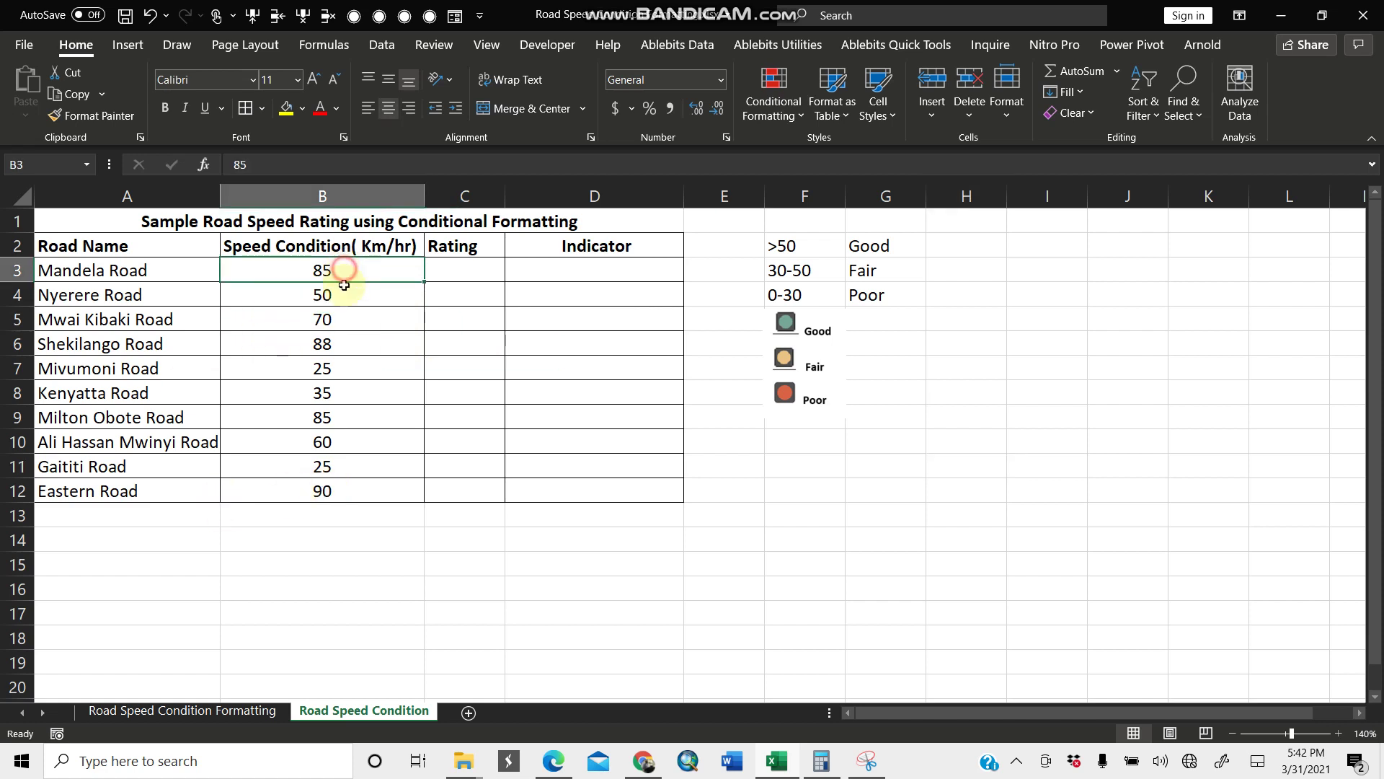
{"action": "type", "text": "75"}
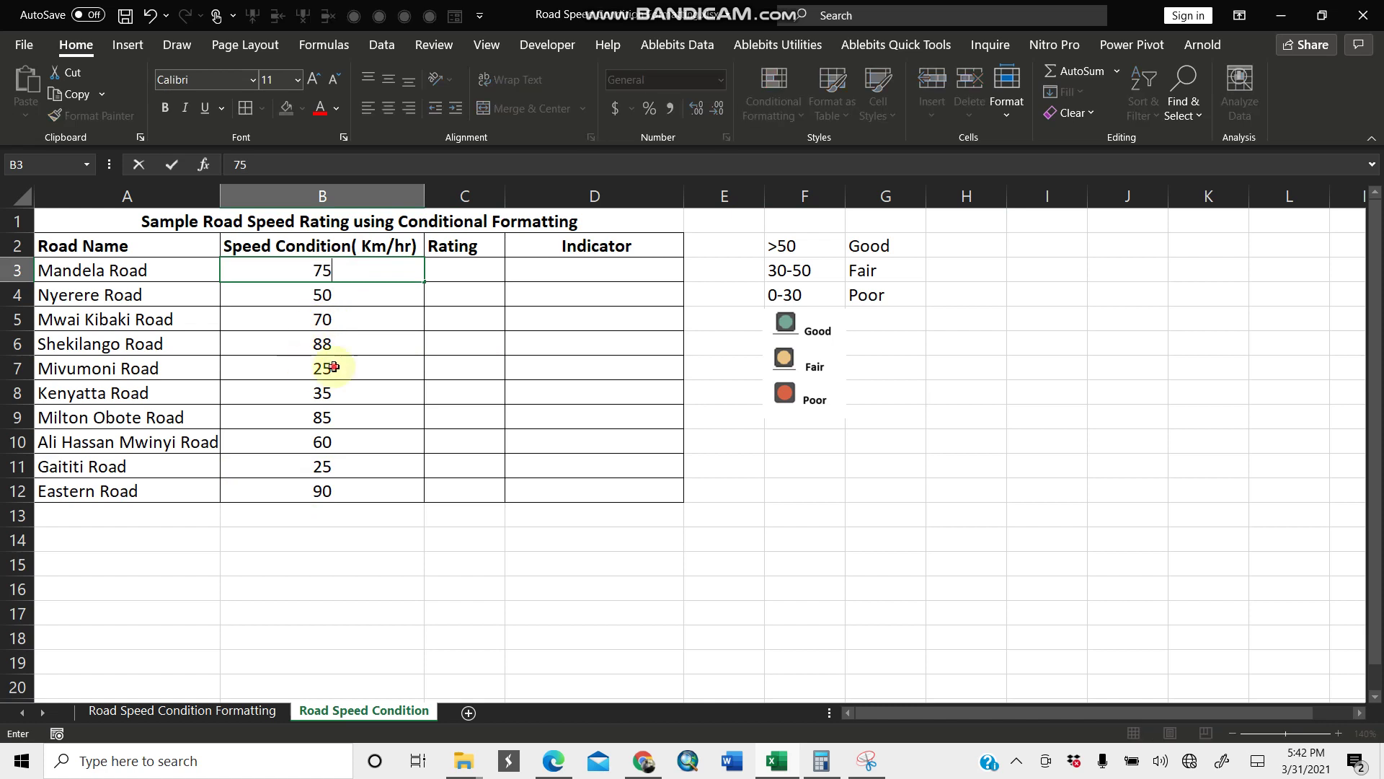
{"action": "left_click", "coordinate": [324, 367]}
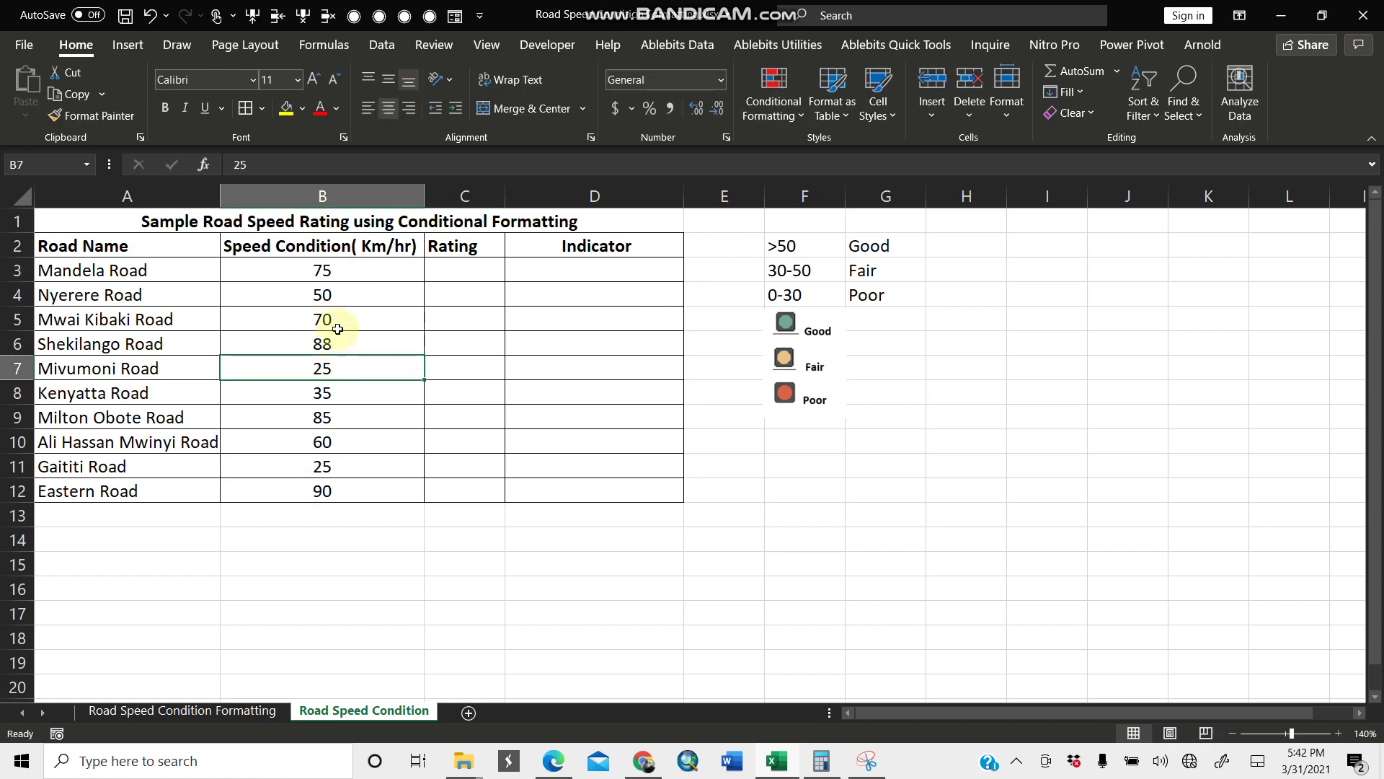
{"action": "left_click", "coordinate": [328, 419]}
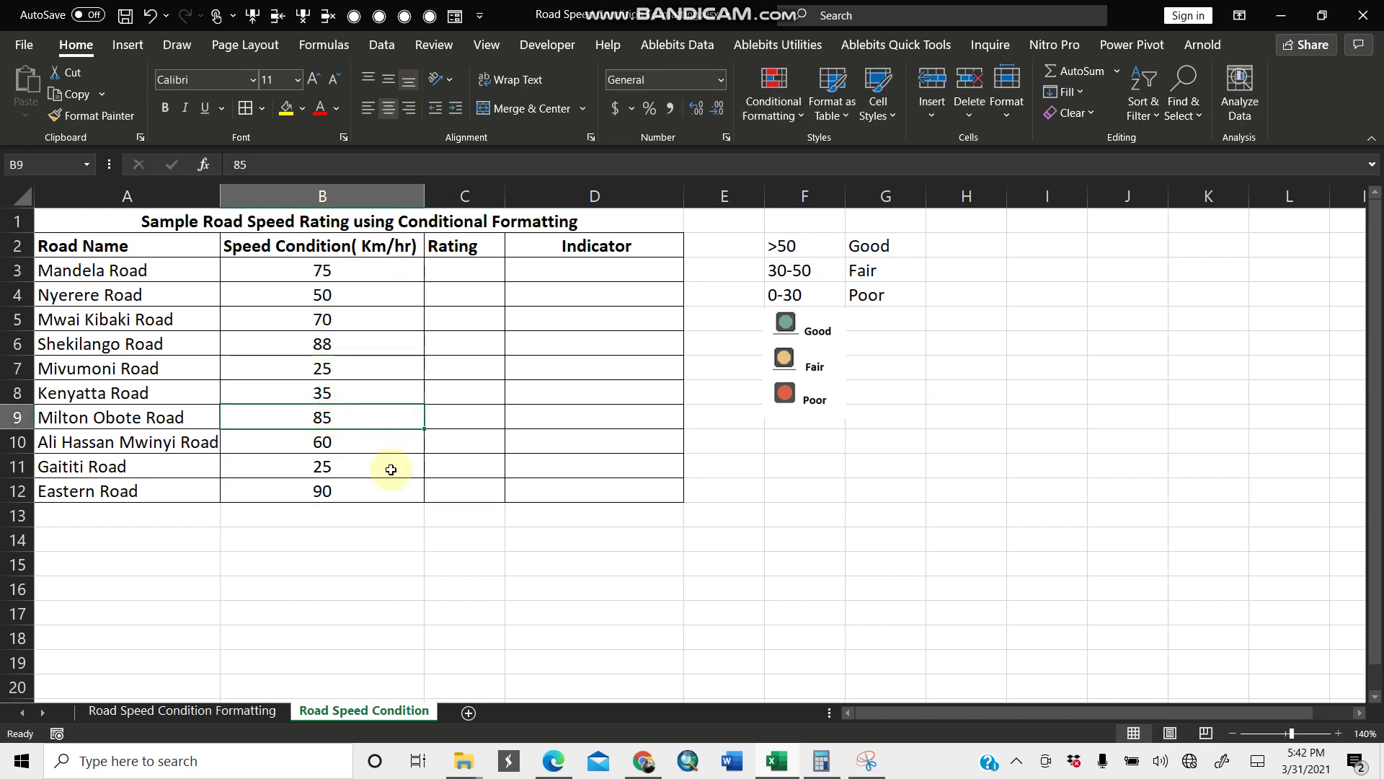
{"action": "type", "text": "45"}
{"action": "left_click", "coordinate": [335, 494]}
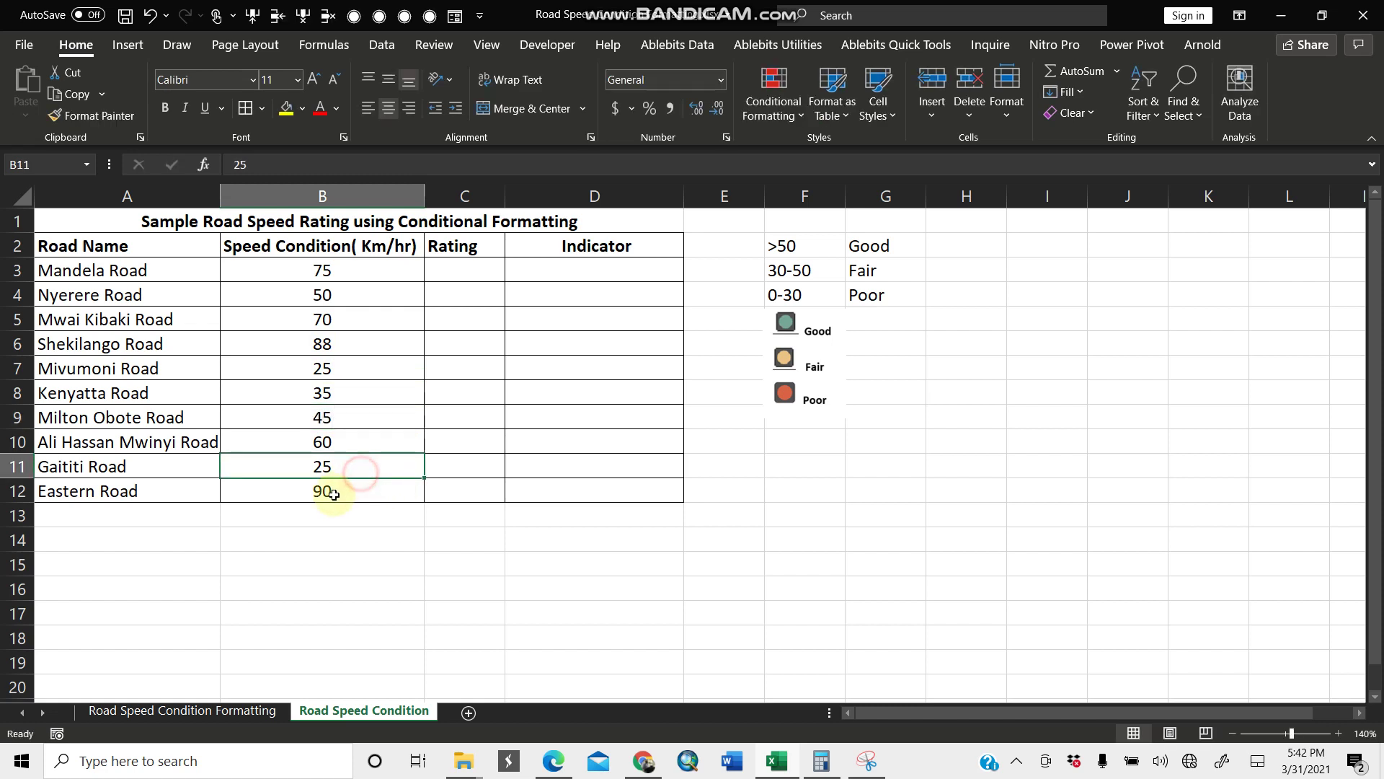
{"action": "type", "text": "85"}
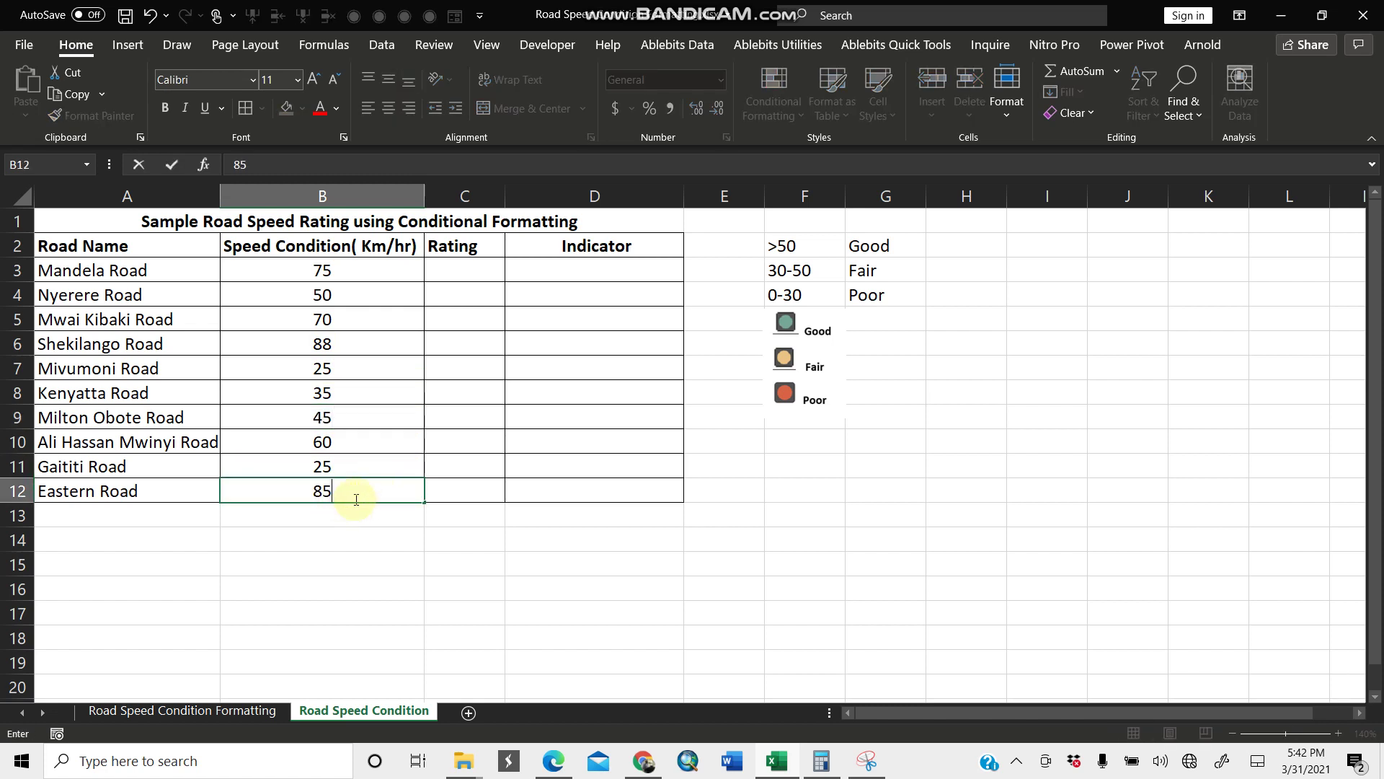
{"action": "key", "text": "BackSpace"}
{"action": "type", "text": "0"}
{"action": "left_click", "coordinate": [464, 399]}
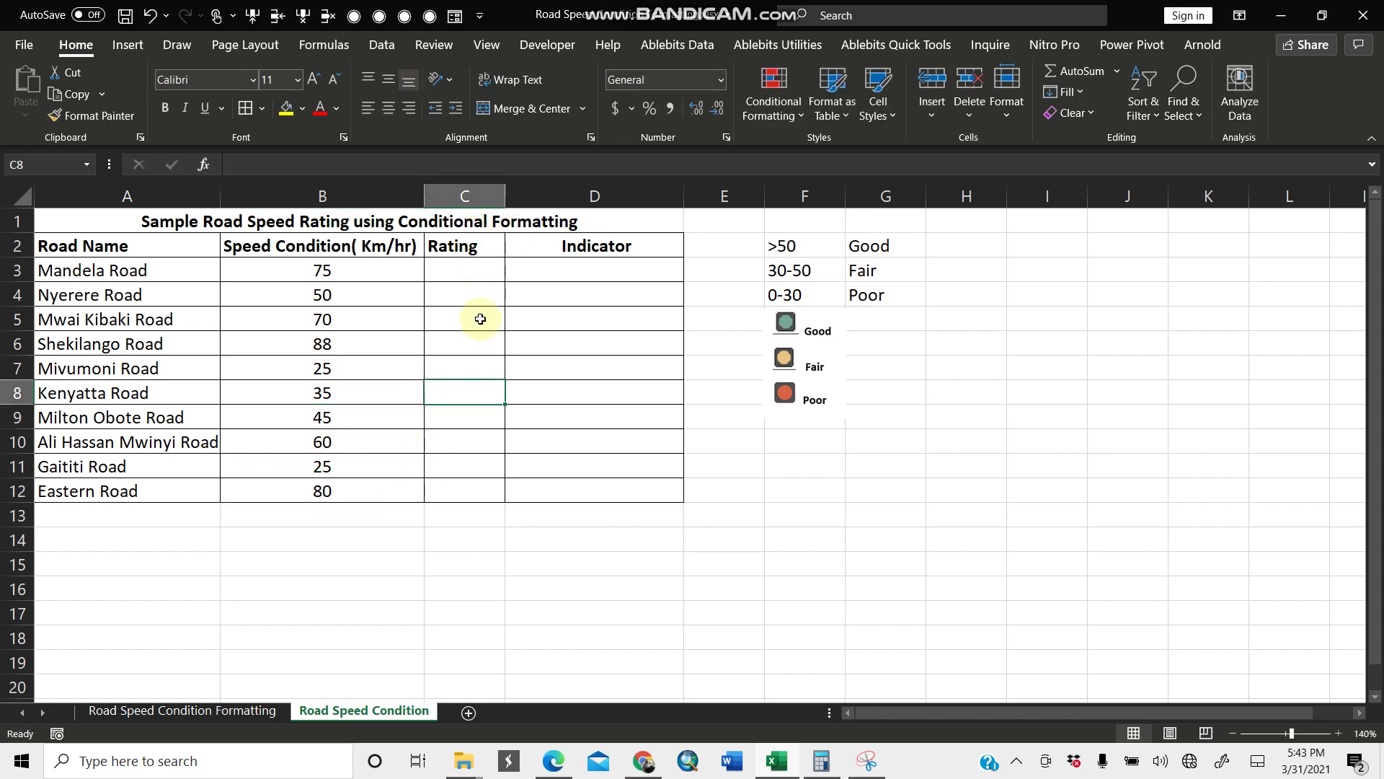
- Start an IFS formula in Mandela Road's Rating cell C3 that returns "Good" when B3>50
{"action": "left_click", "coordinate": [463, 270]}
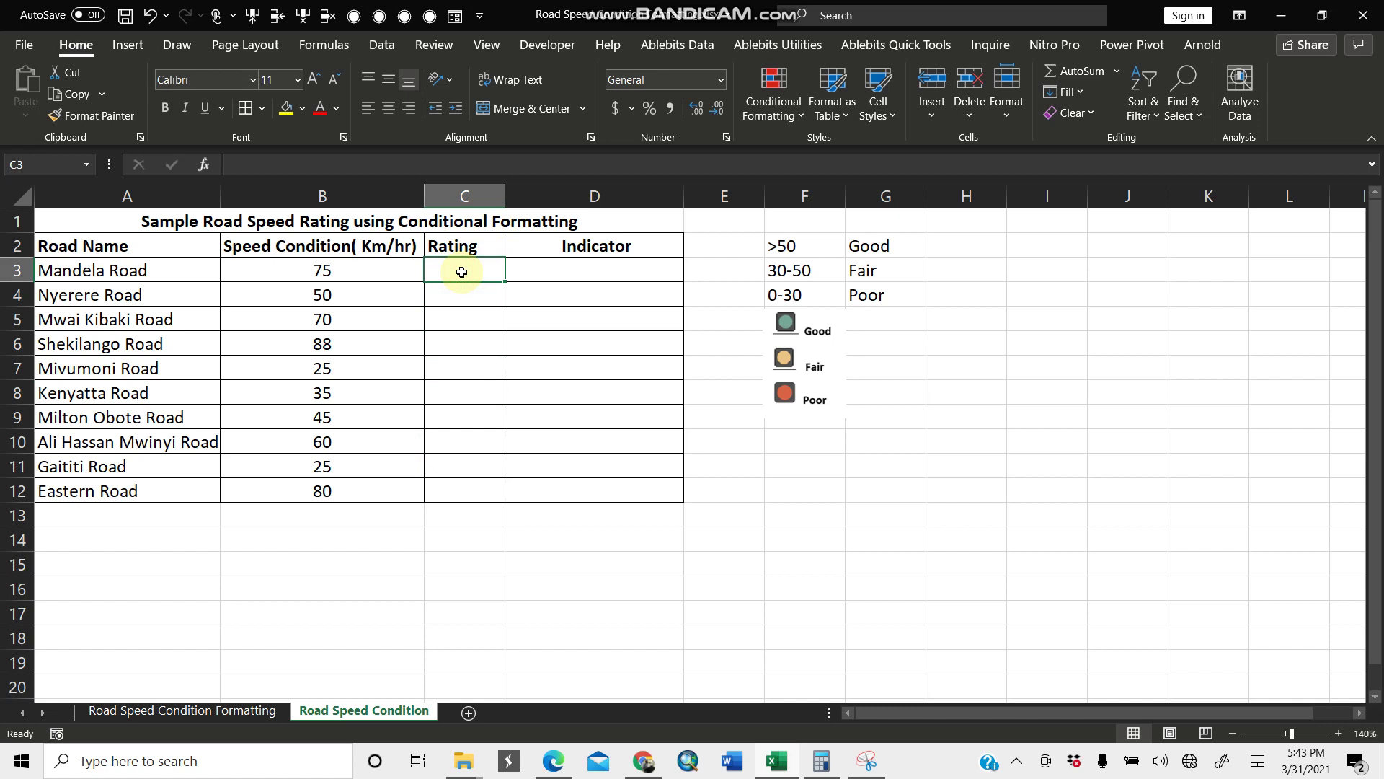
{"action": "type", "text": "="}
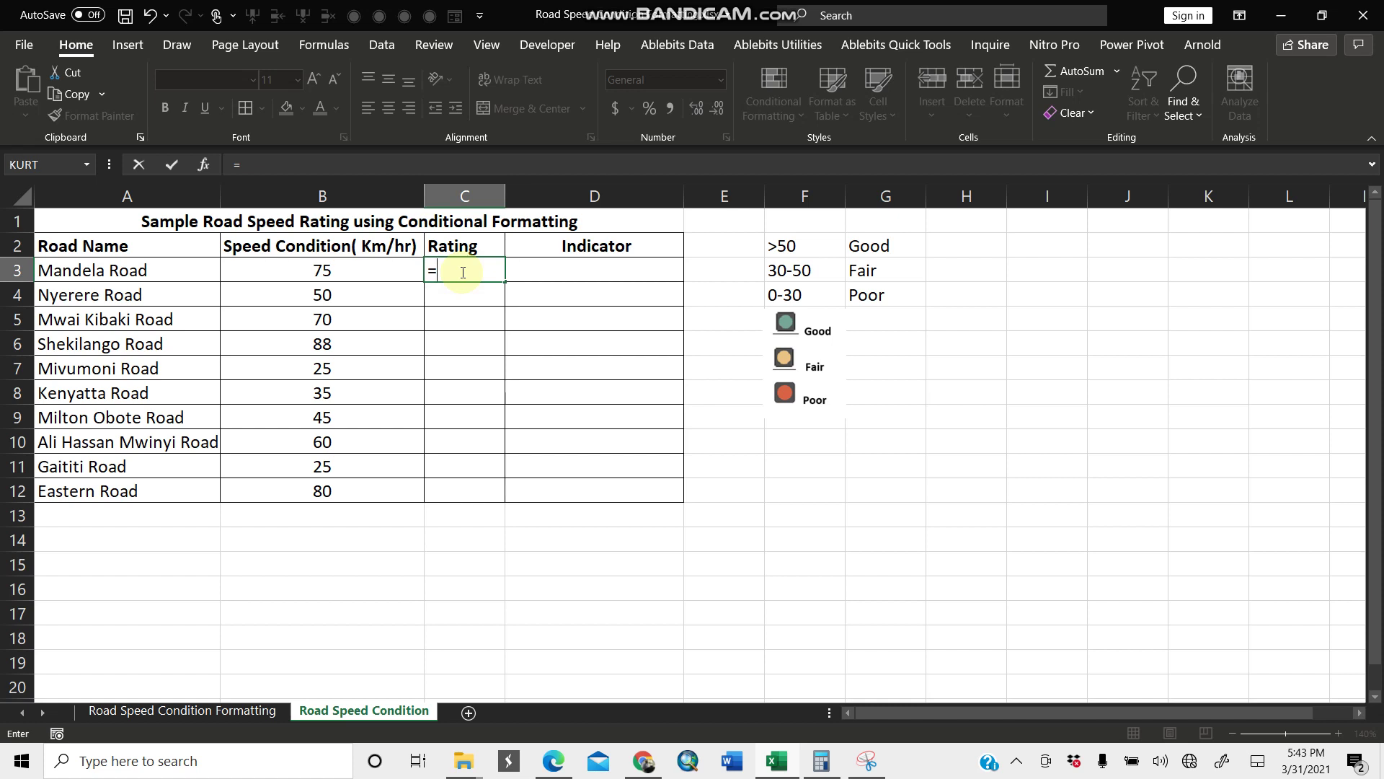
{"action": "type", "text": "Ifs"}
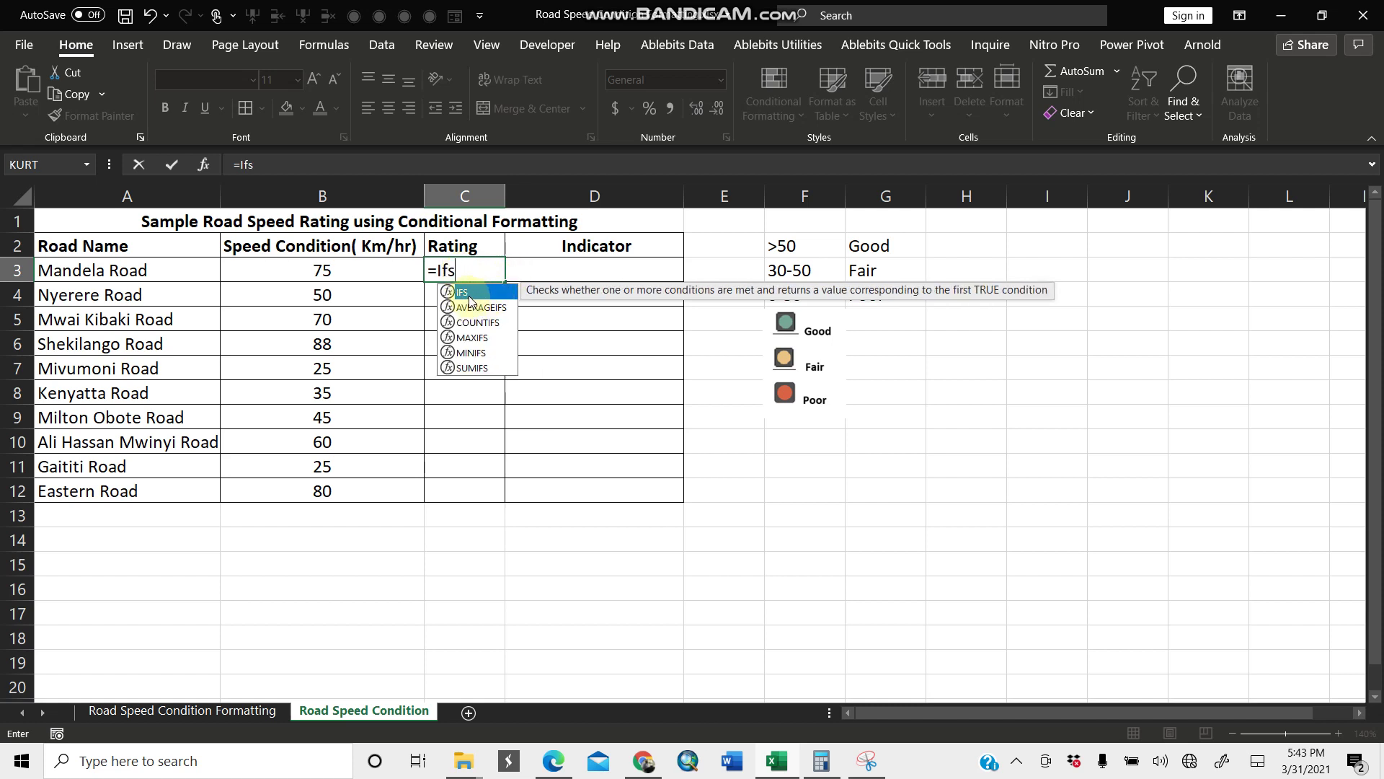
{"action": "key", "text": "Tab"}
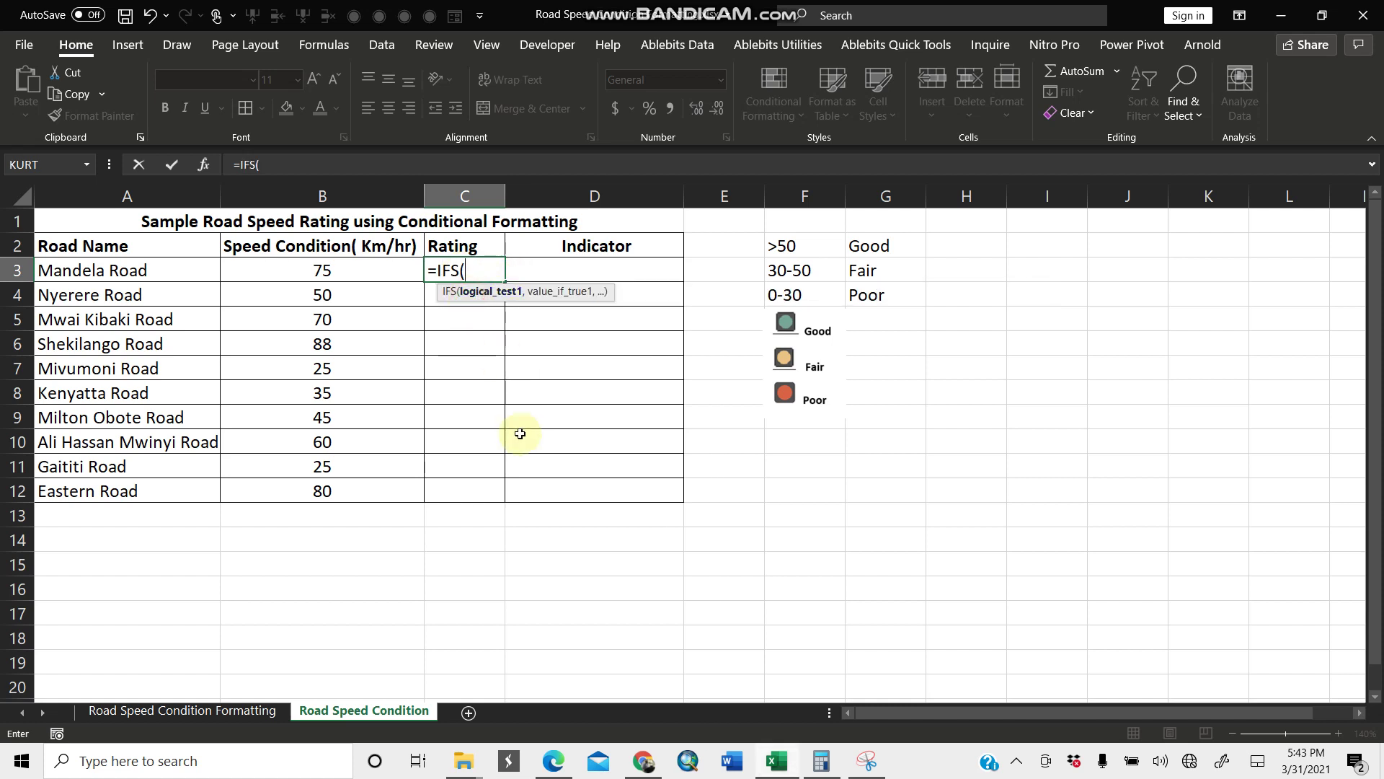
{"action": "left_click", "coordinate": [351, 272]}
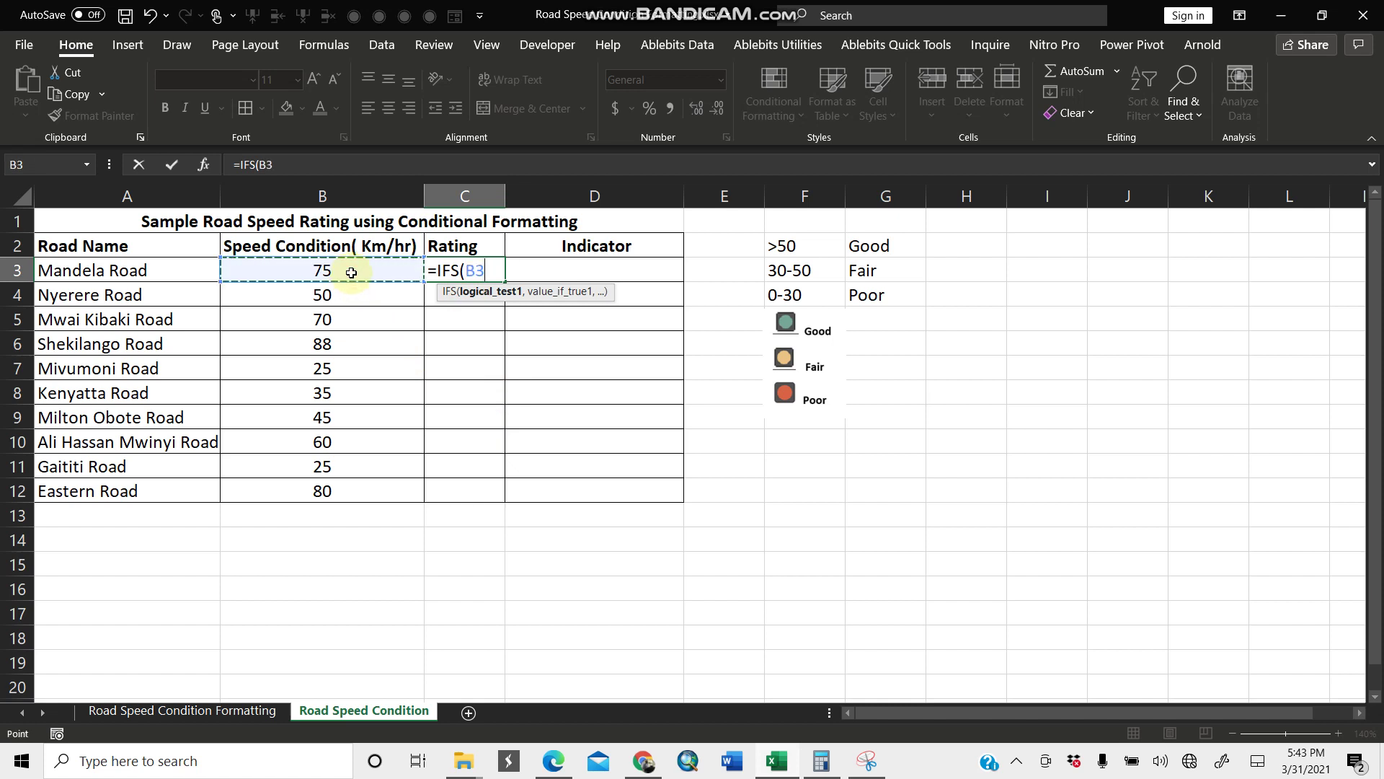
{"action": "type", "text": ">"}
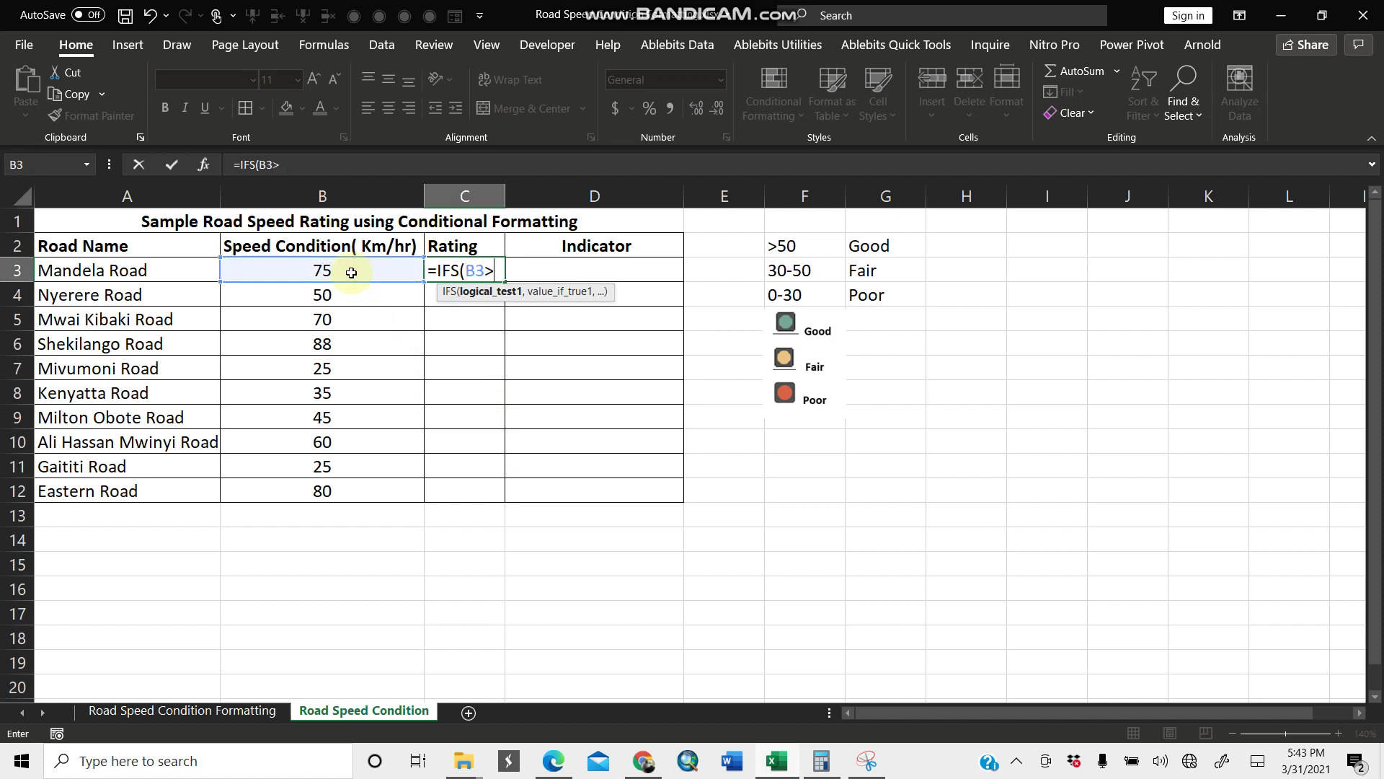
{"action": "type", "text": "="}
{"action": "type", "text": "50"}
{"action": "key", "text": "BackSpace"}
{"action": "key", "text": "BackSpace"}
{"action": "type", "text": "50,"}
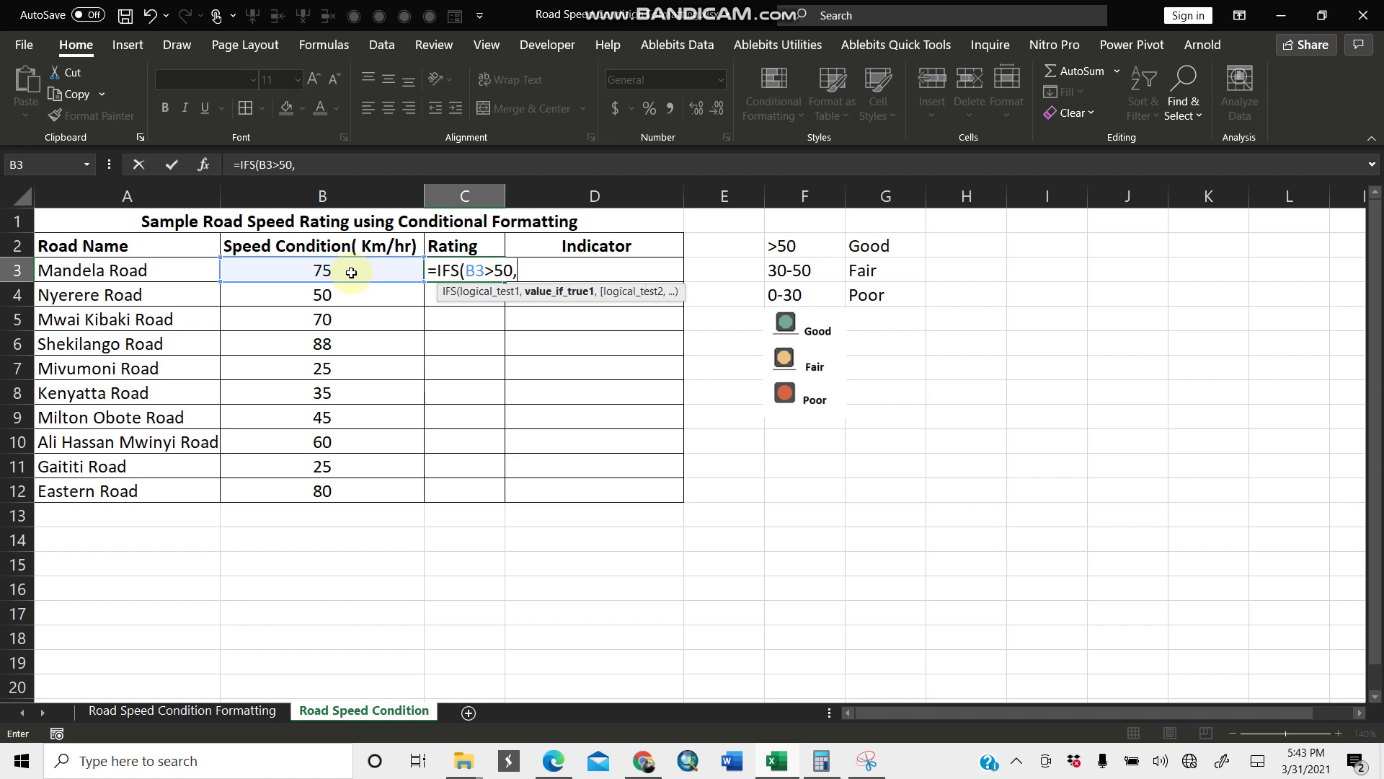
{"action": "type", "text": "\"Good\","}
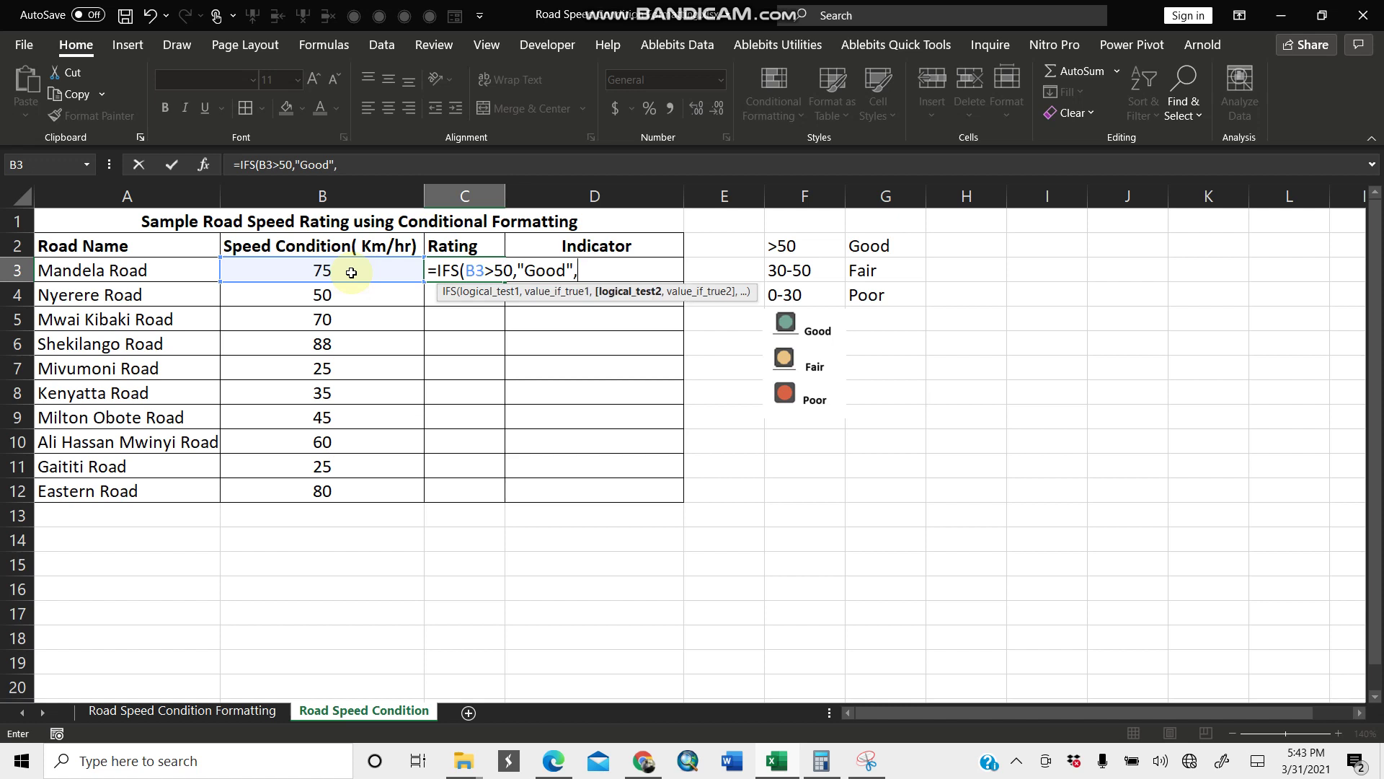
- Extend the C3 IFS formula with B3>=30 returning "Fair" and B3>=0 returning "Poor", and close the parenthesis
{"action": "left_click", "coordinate": [351, 271]}
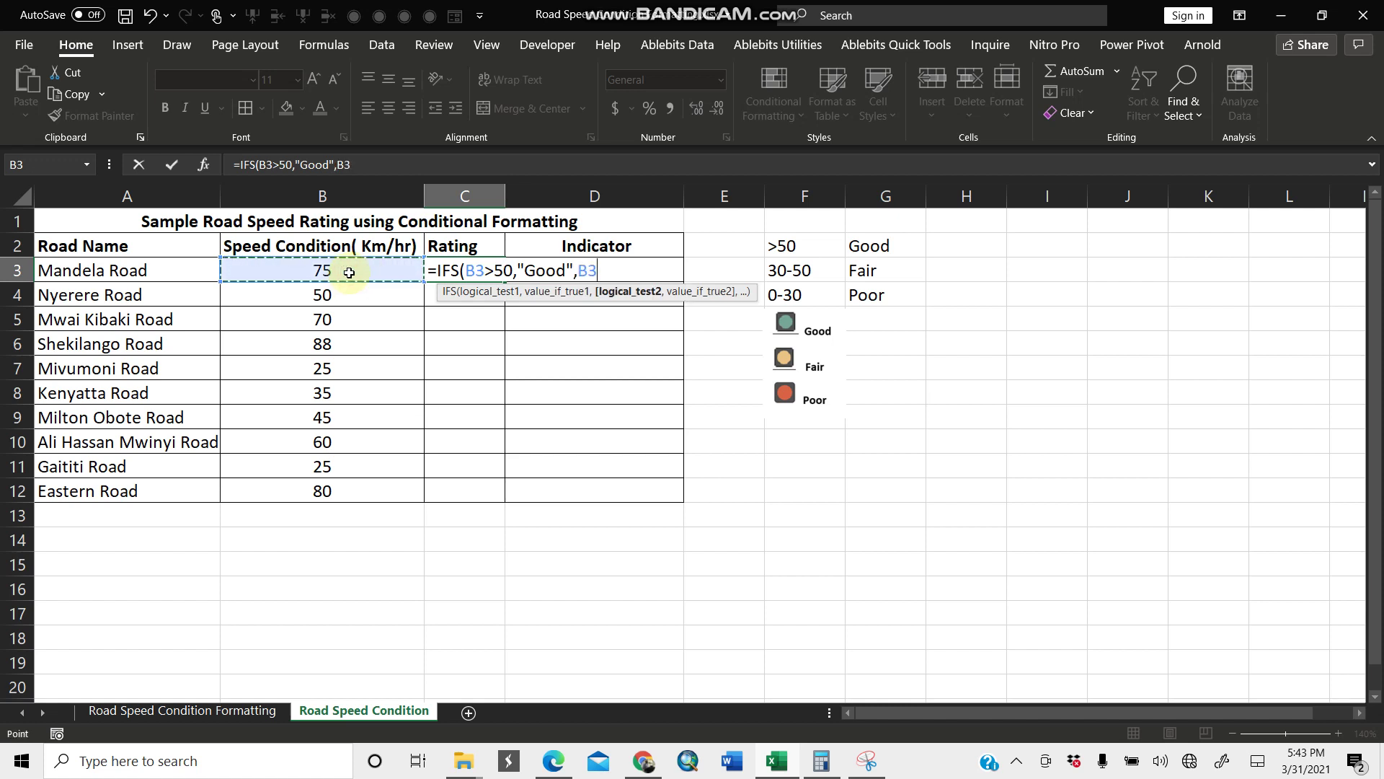
{"action": "type", "text": ">"}
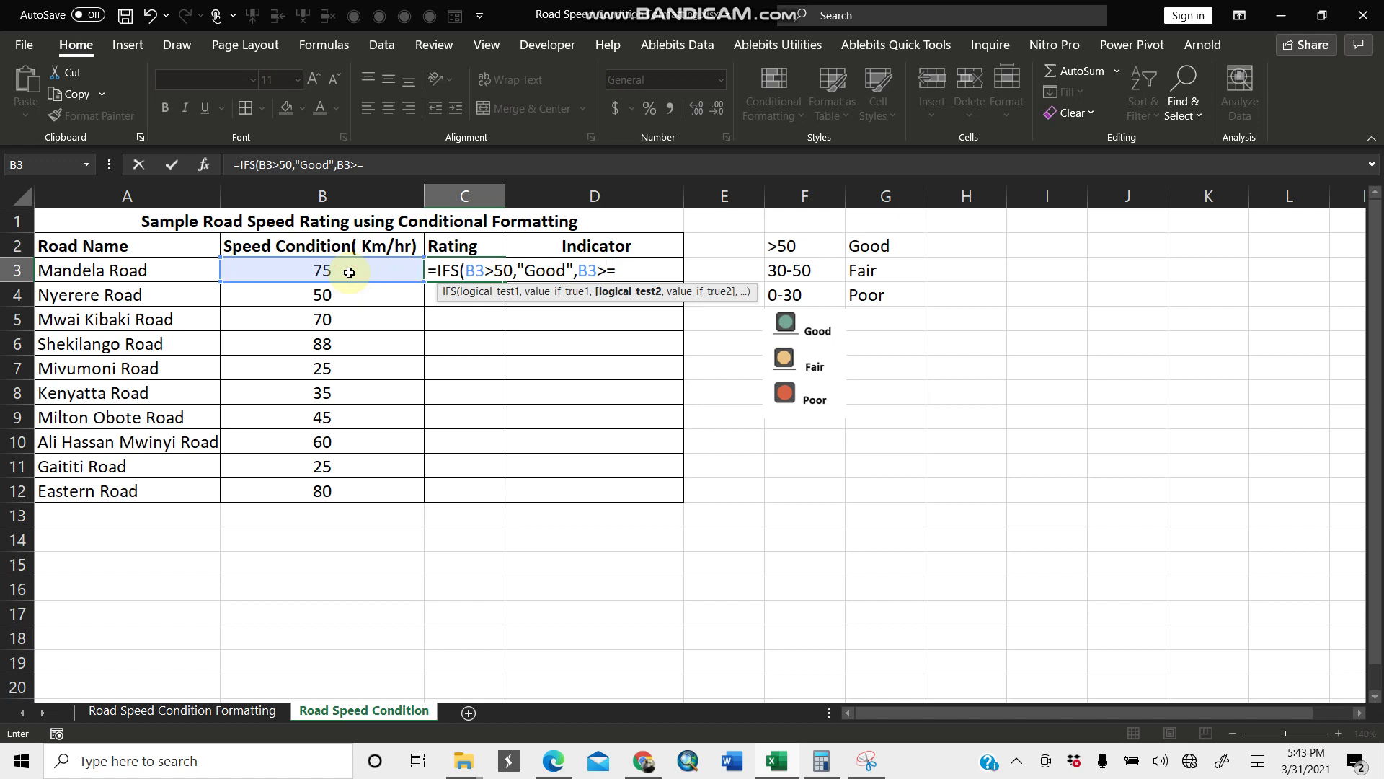
{"action": "type", "text": "=30,\"F"}
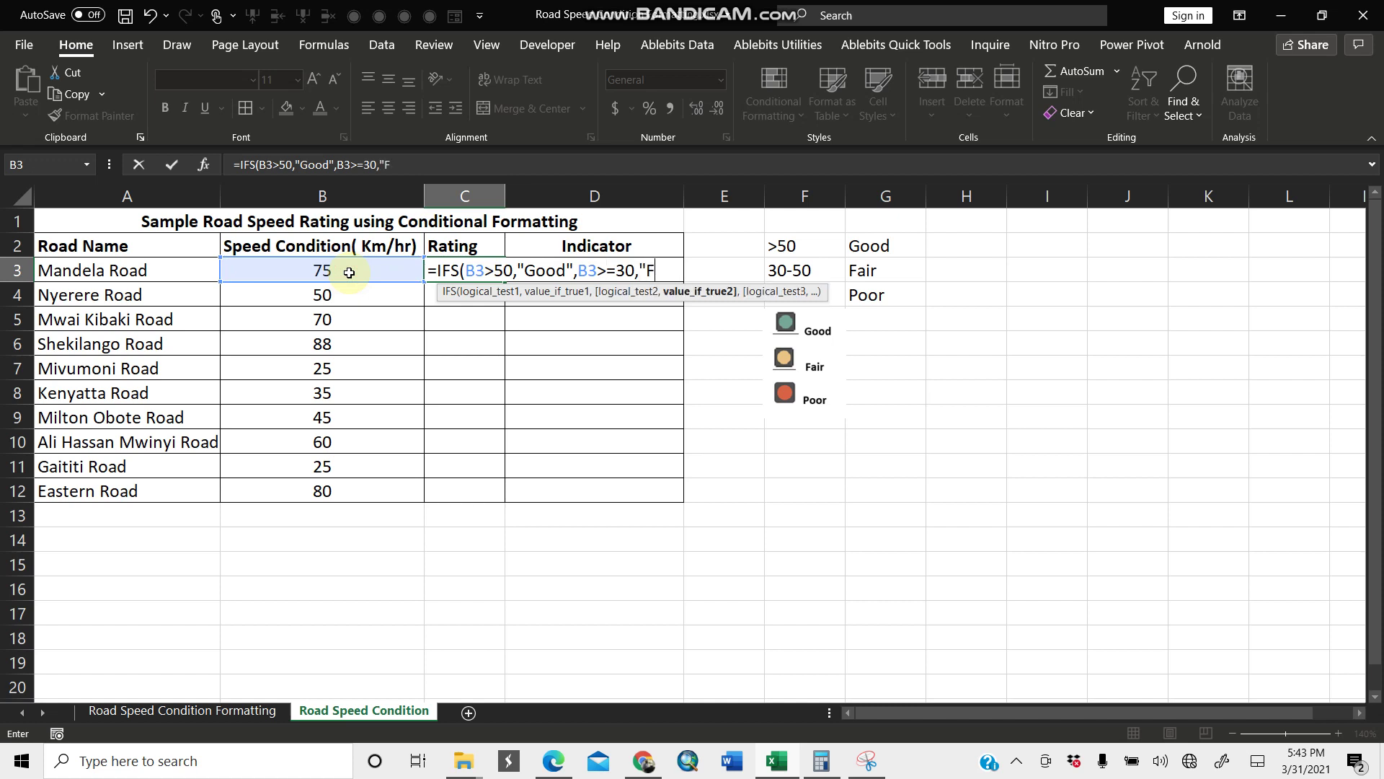
{"action": "type", "text": "air\","}
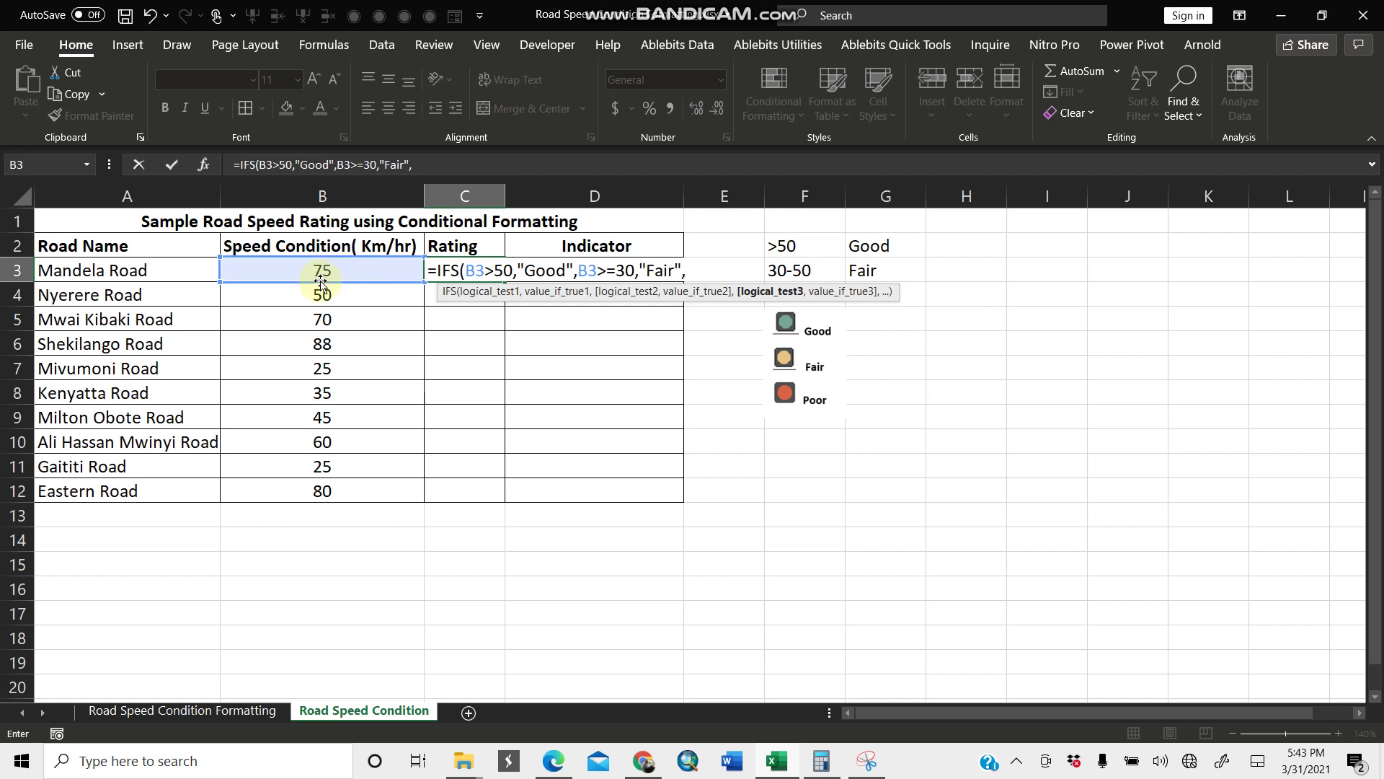
{"action": "left_click", "coordinate": [323, 271]}
{"action": "type", "text": ">"}
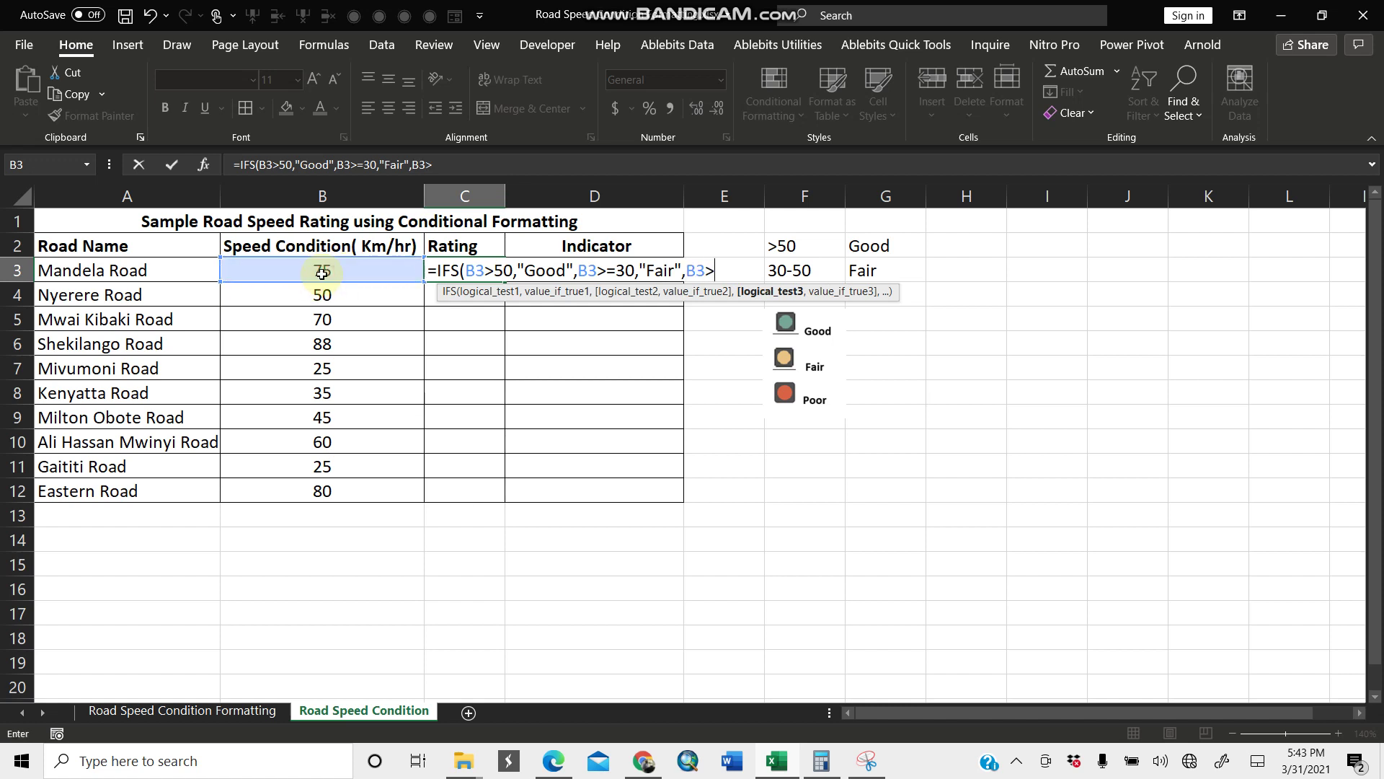
{"action": "type", "text": "=0,"}
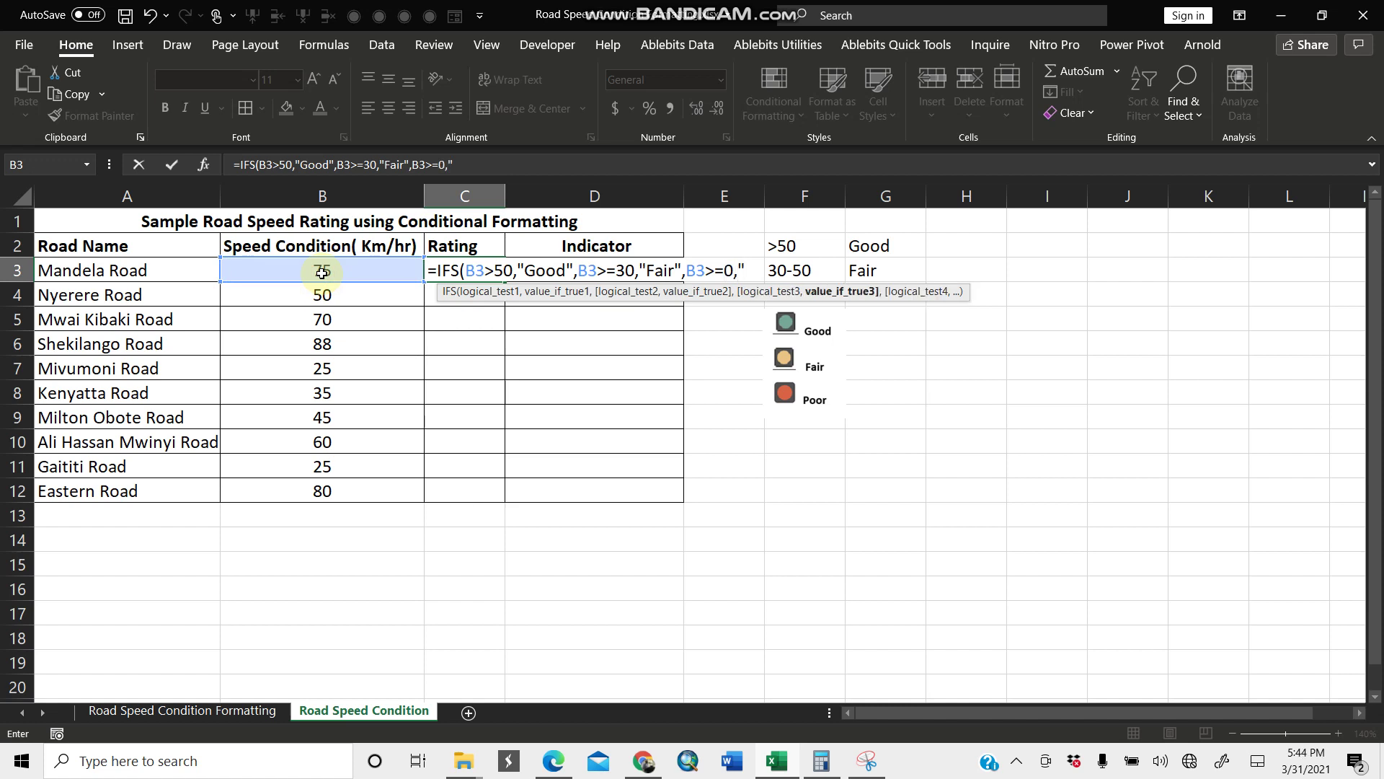
{"action": "type", "text": "\"Poor\")"}
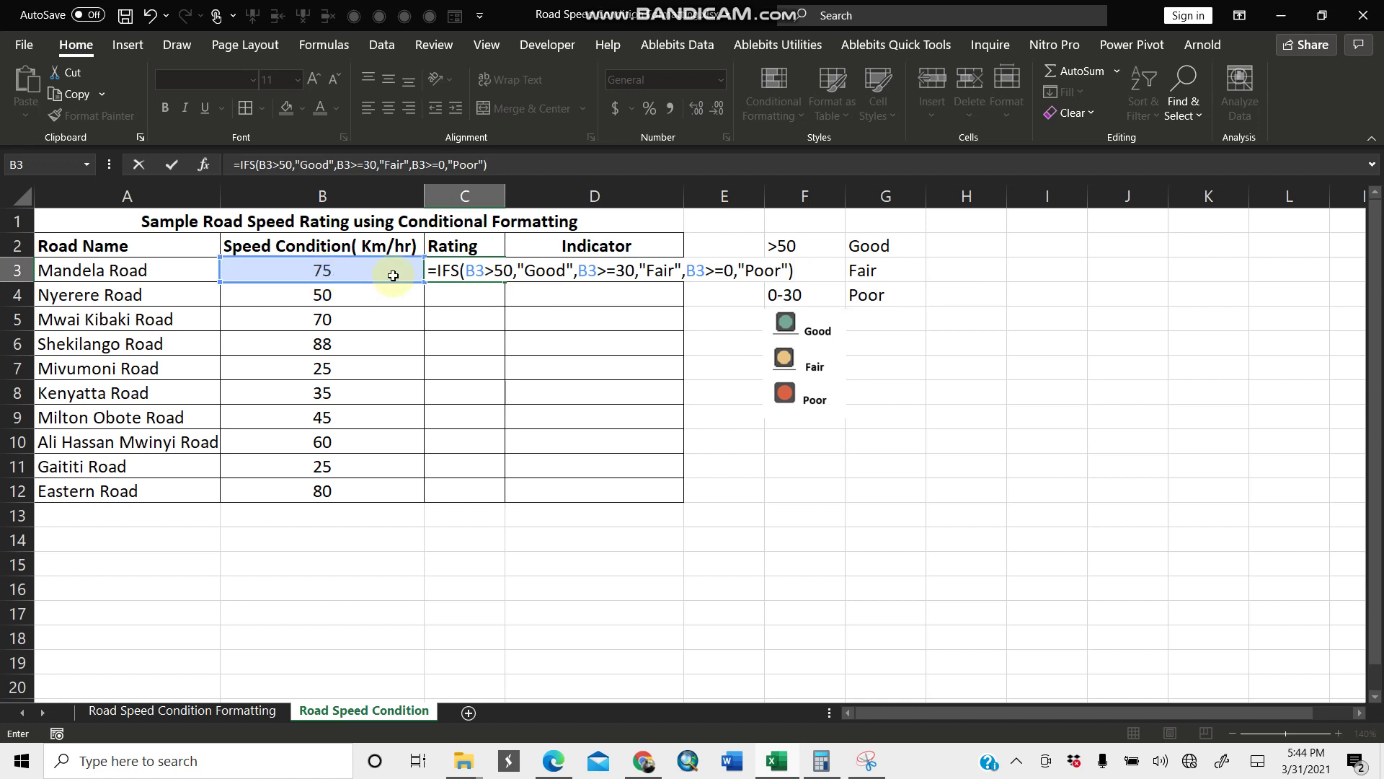
- Change the formula's first condition to B3>=50, enter it, and fill the ratings down through C12
{"action": "left_click", "coordinate": [496, 270]}
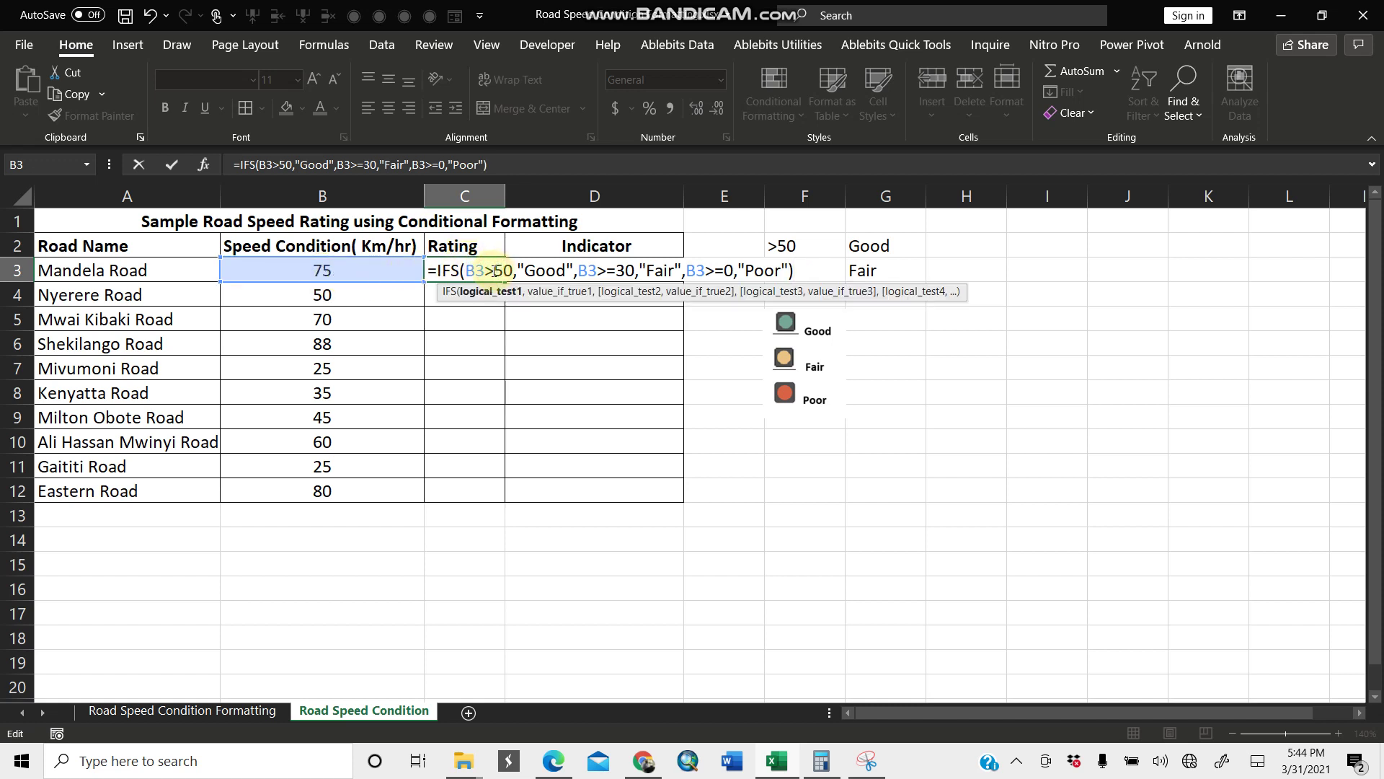
{"action": "type", "text": "="}
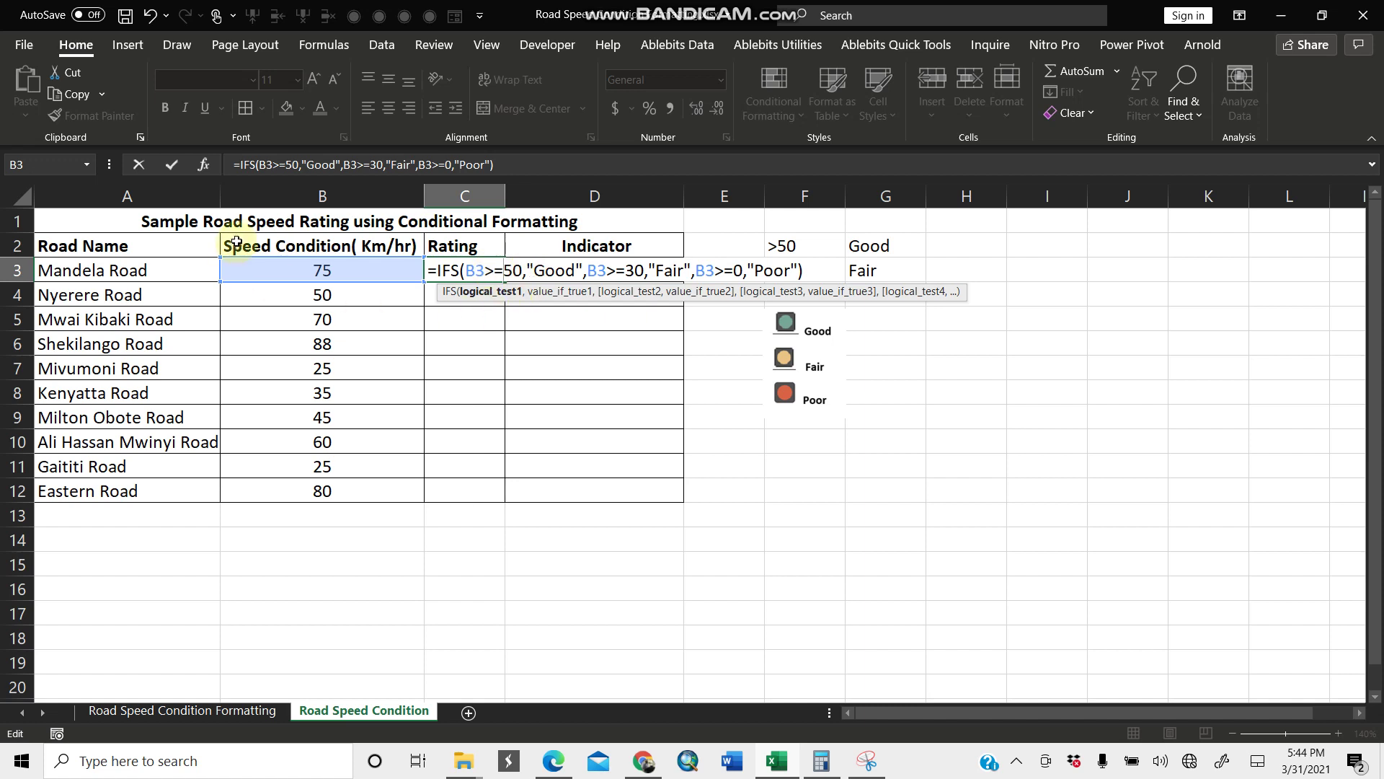
{"action": "left_click", "coordinate": [170, 167]}
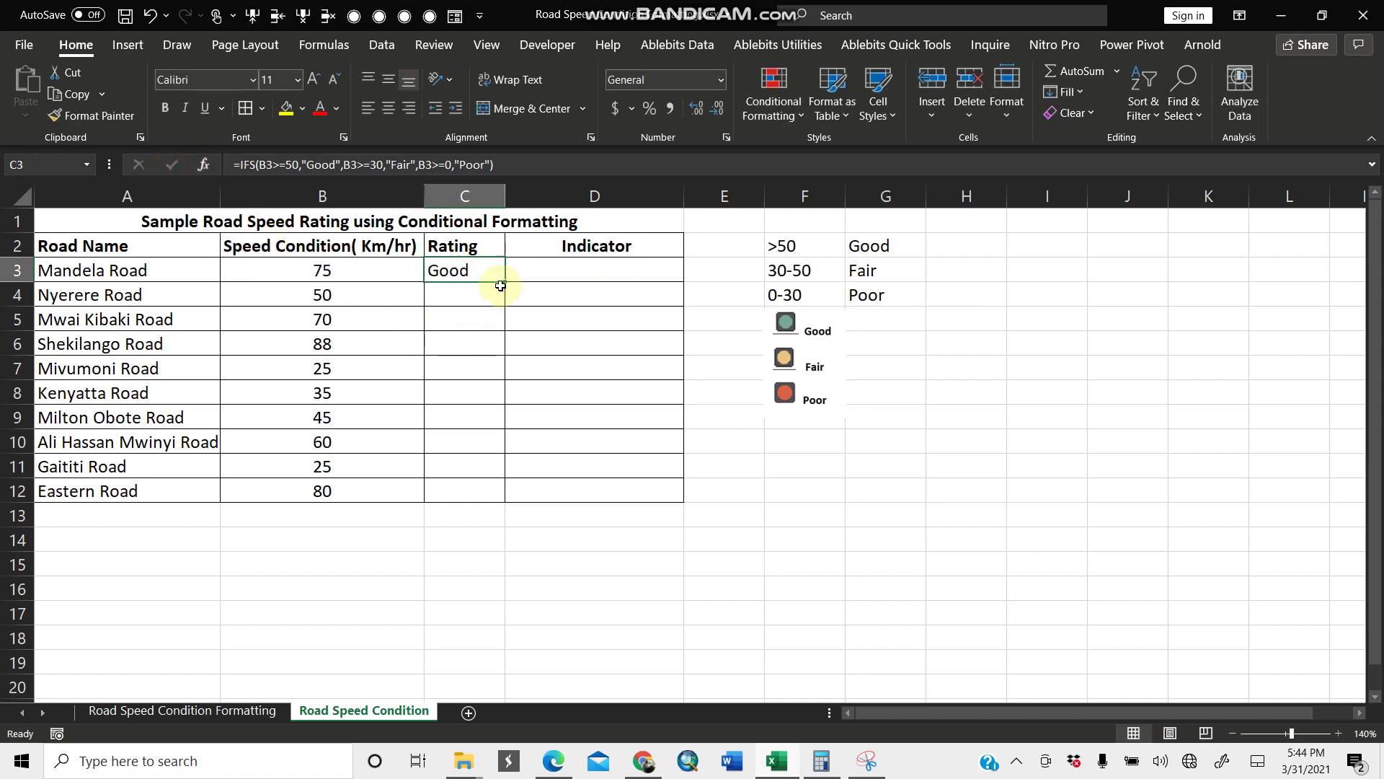
{"action": "left_click_drag", "start_coordinate": [505, 281], "coordinate": [491, 483]}
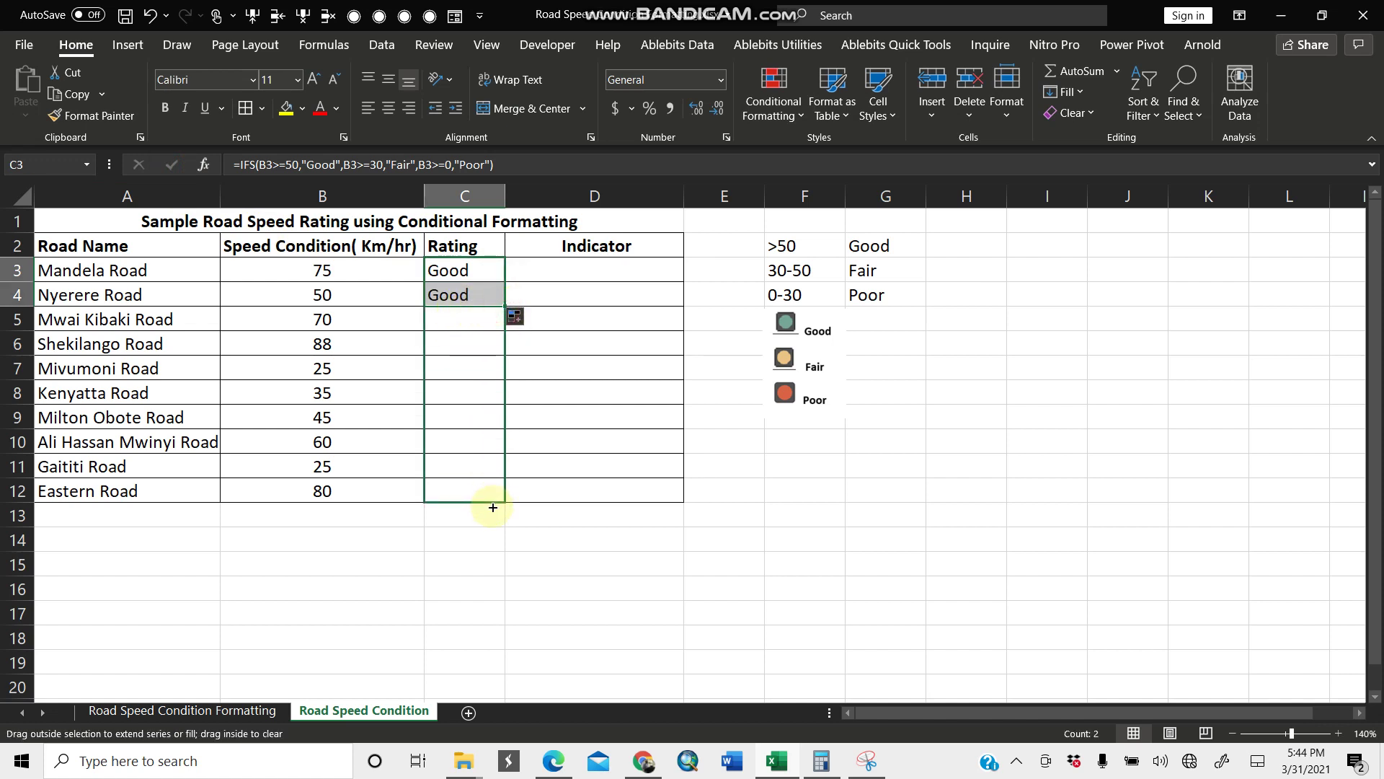
{"action": "left_click_drag", "start_coordinate": [493, 508], "coordinate": [492, 505]}
{"action": "left_click", "coordinate": [465, 465]}
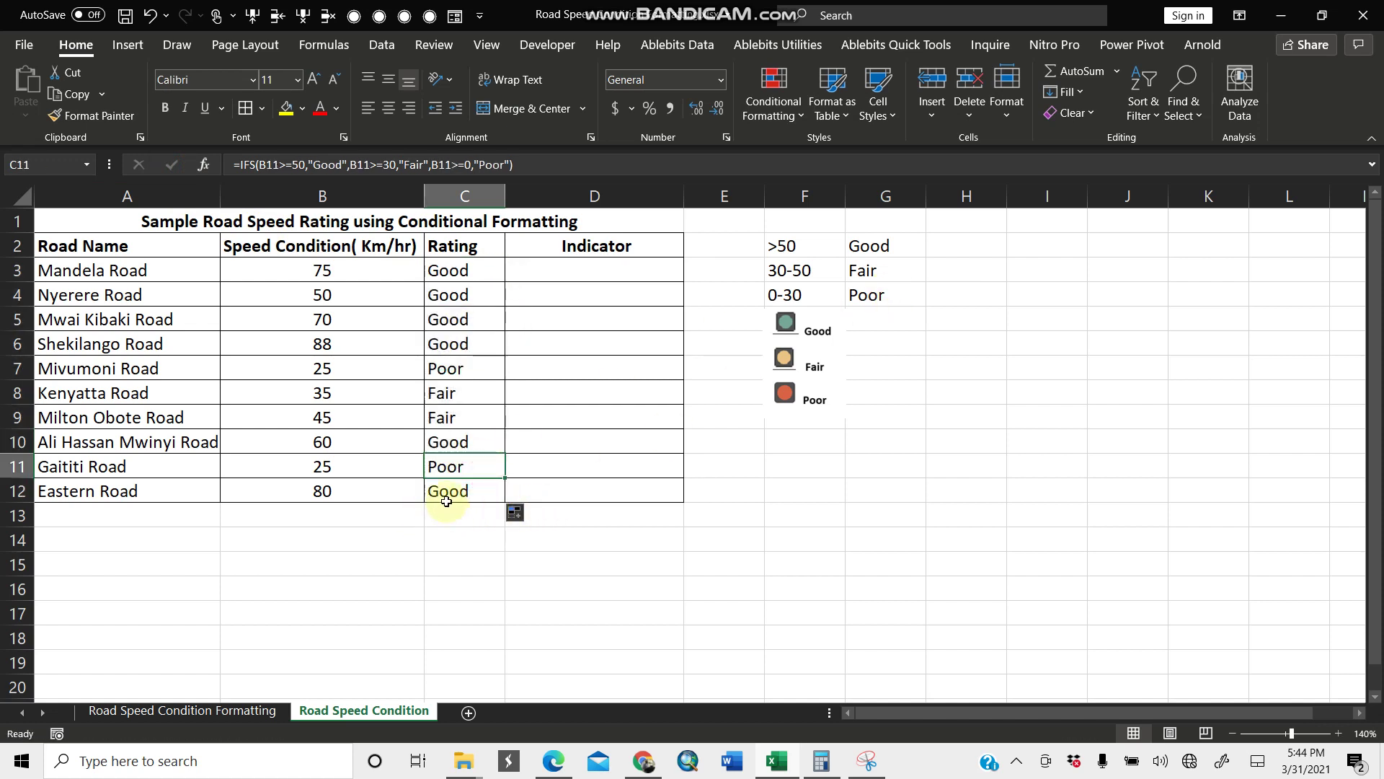
- Set the first condition of the C3 formula to B3>50 and fill the formula down through C12 again
{"action": "left_click", "coordinate": [801, 272]}
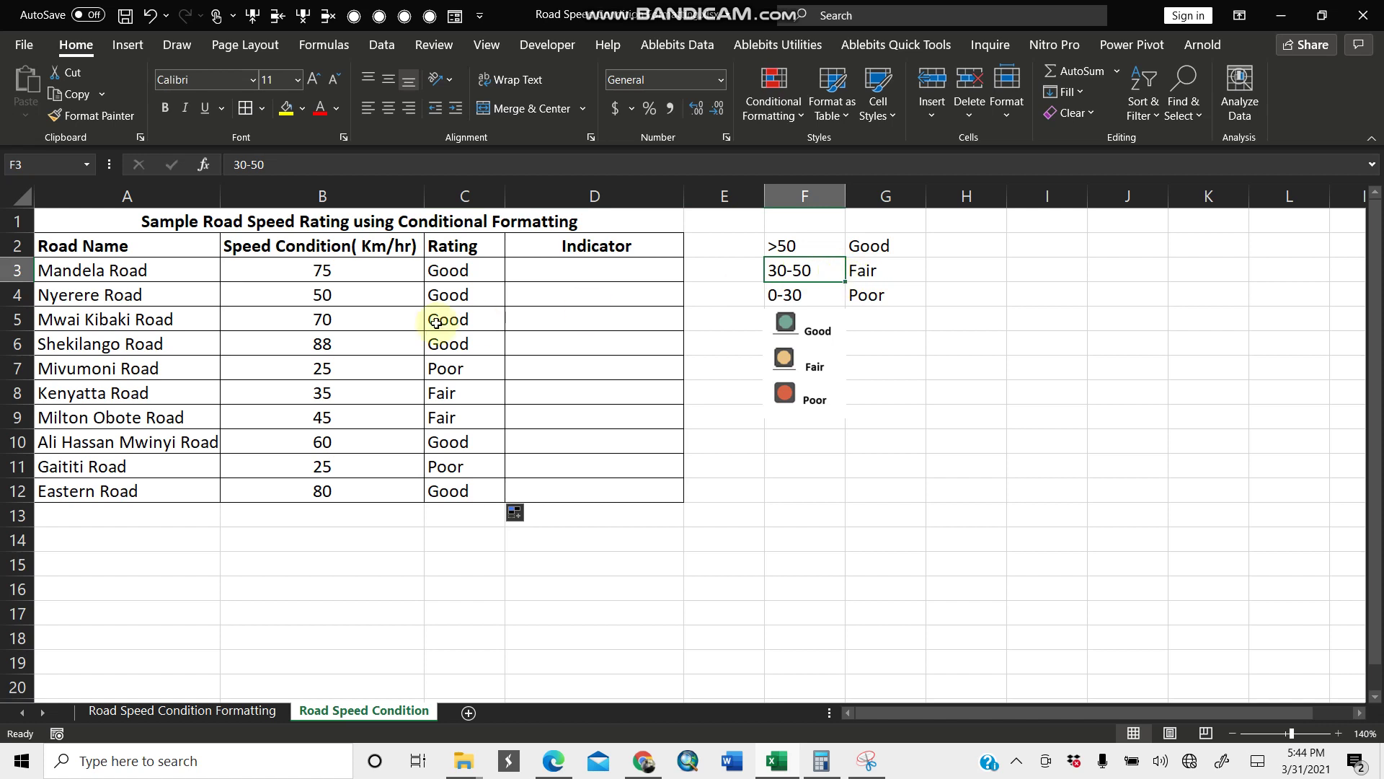
{"action": "left_click", "coordinate": [447, 272]}
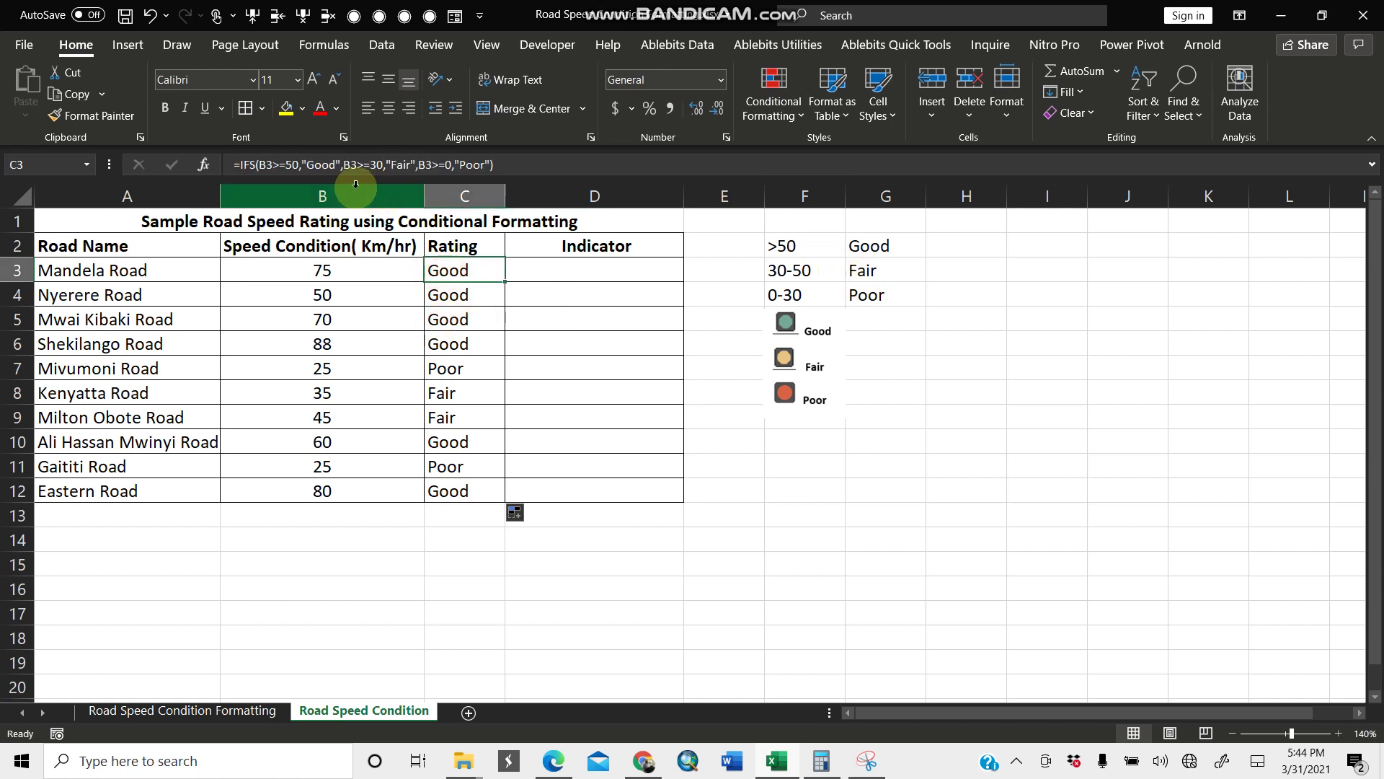
{"action": "left_click", "coordinate": [286, 164]}
{"action": "key", "text": "BackSpace"}
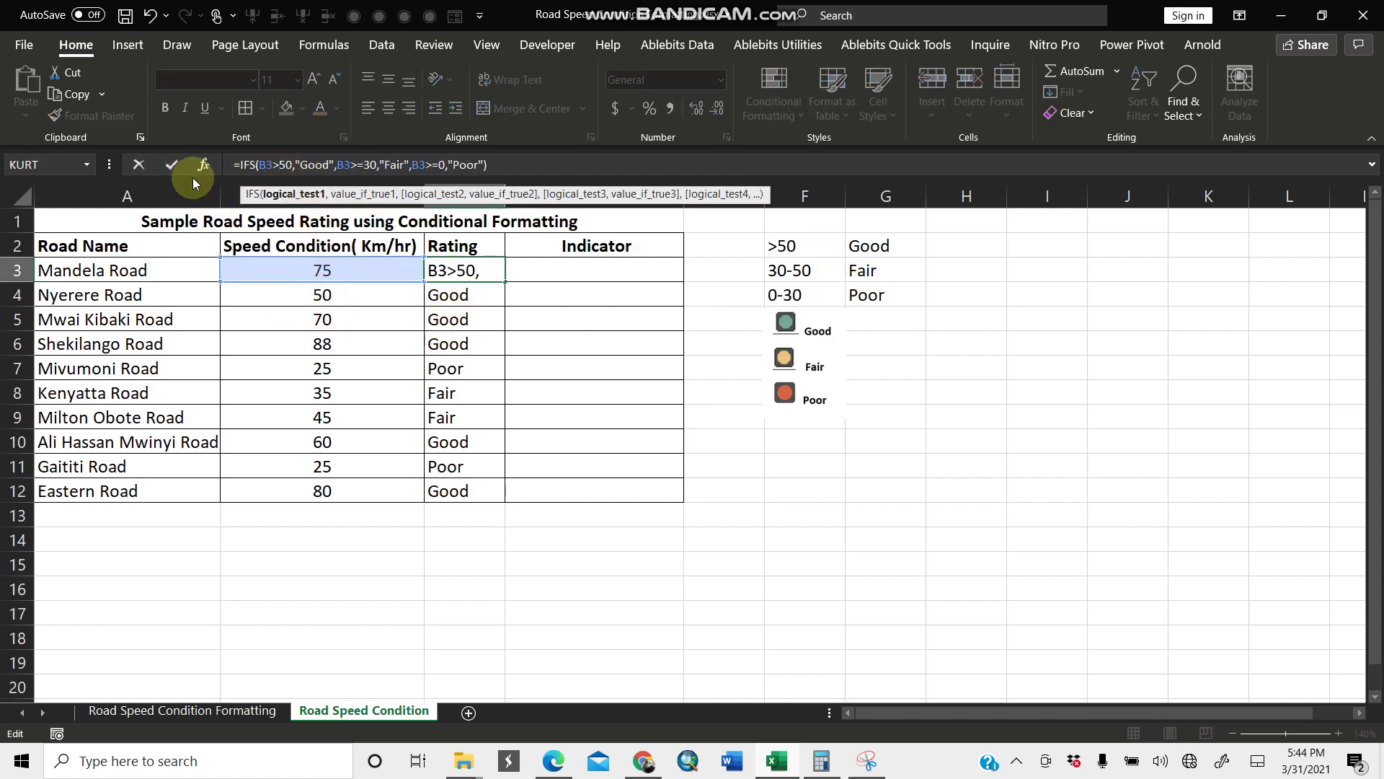
{"action": "left_click", "coordinate": [172, 165]}
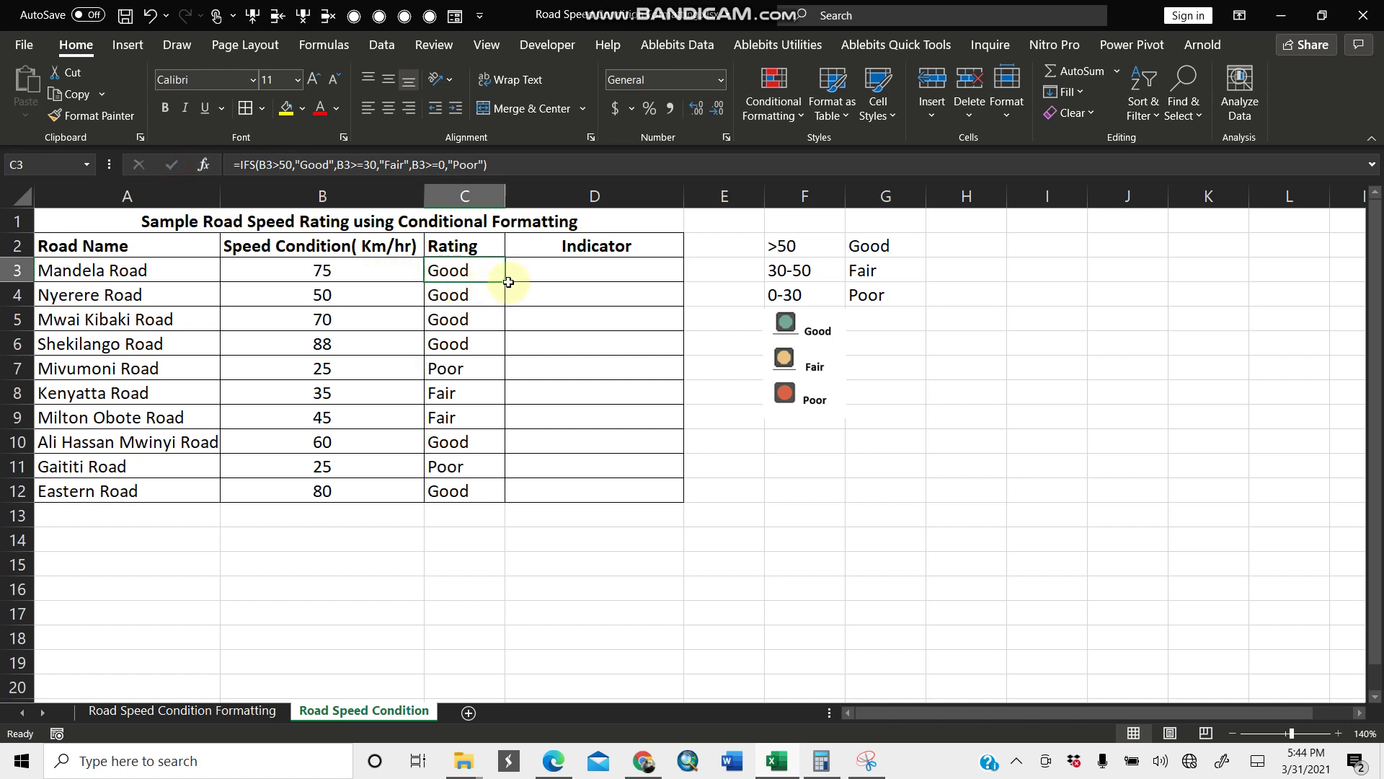
{"action": "left_click_drag", "start_coordinate": [508, 282], "coordinate": [479, 498]}
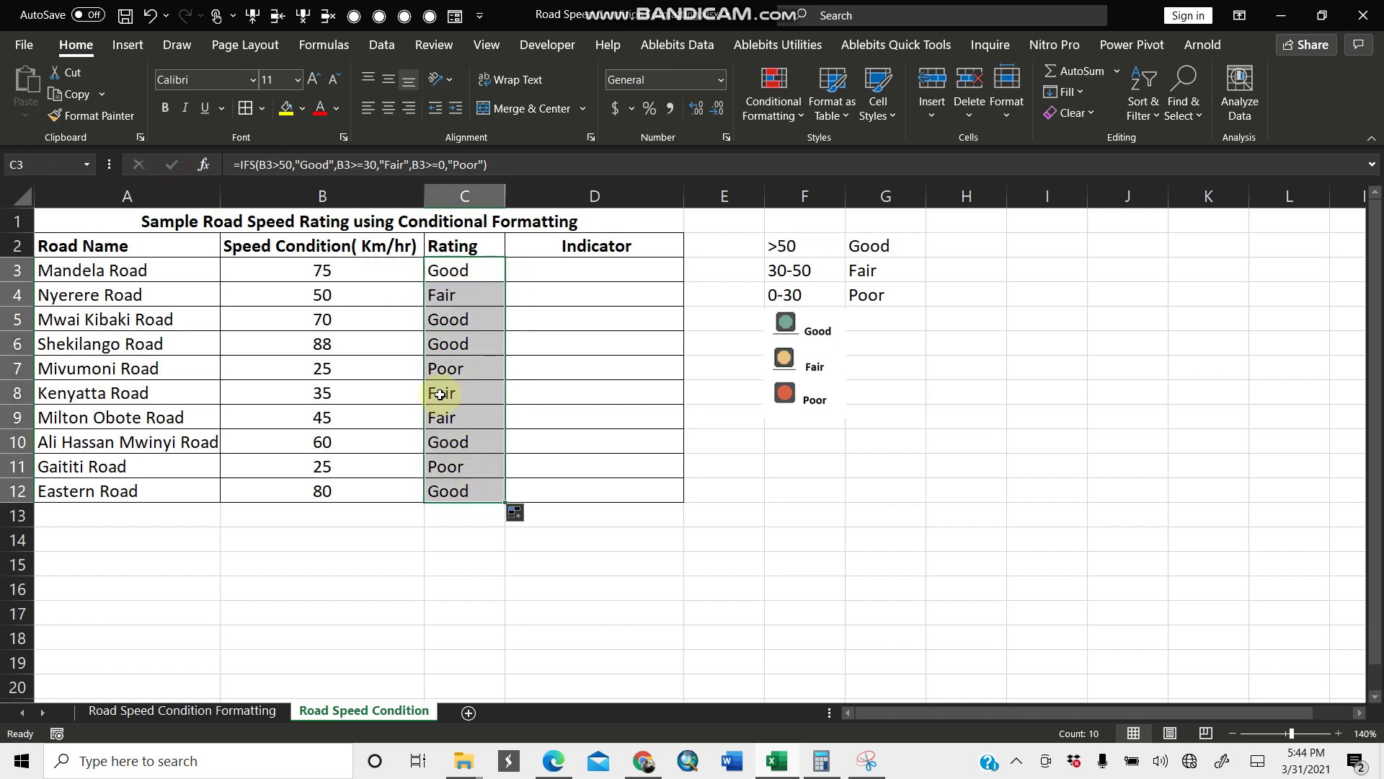
{"action": "left_click", "coordinate": [462, 302]}
{"action": "left_click", "coordinate": [595, 386]}
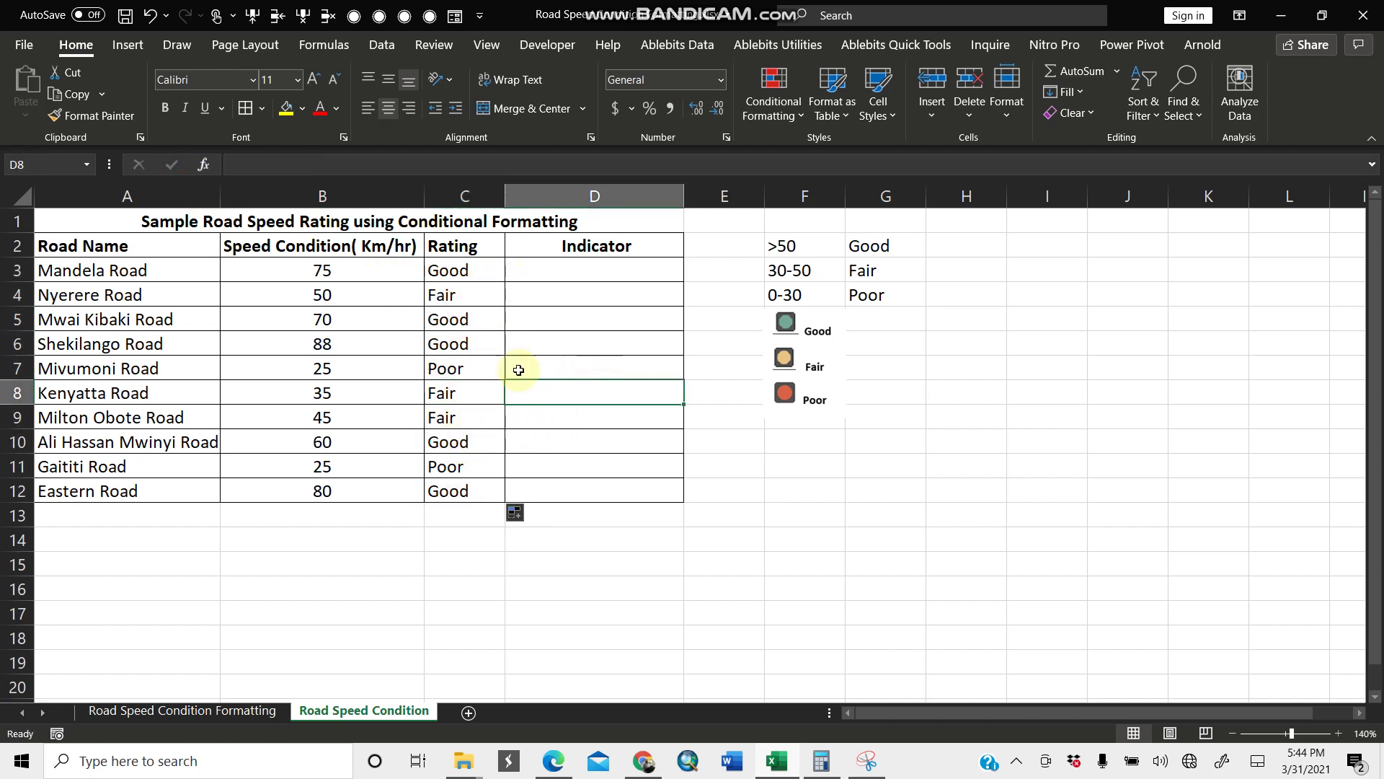
{"action": "left_click", "coordinate": [439, 349]}
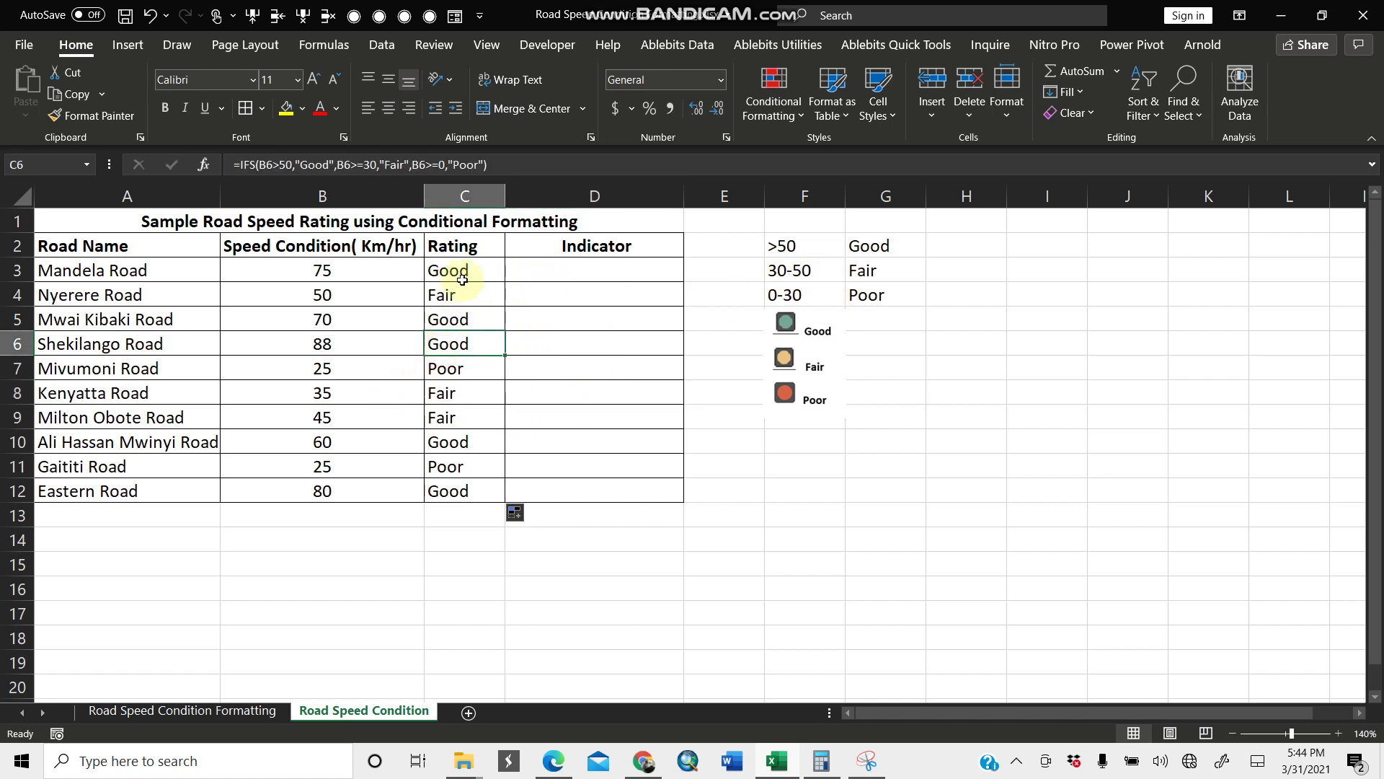
{"action": "left_click", "coordinate": [535, 278]}
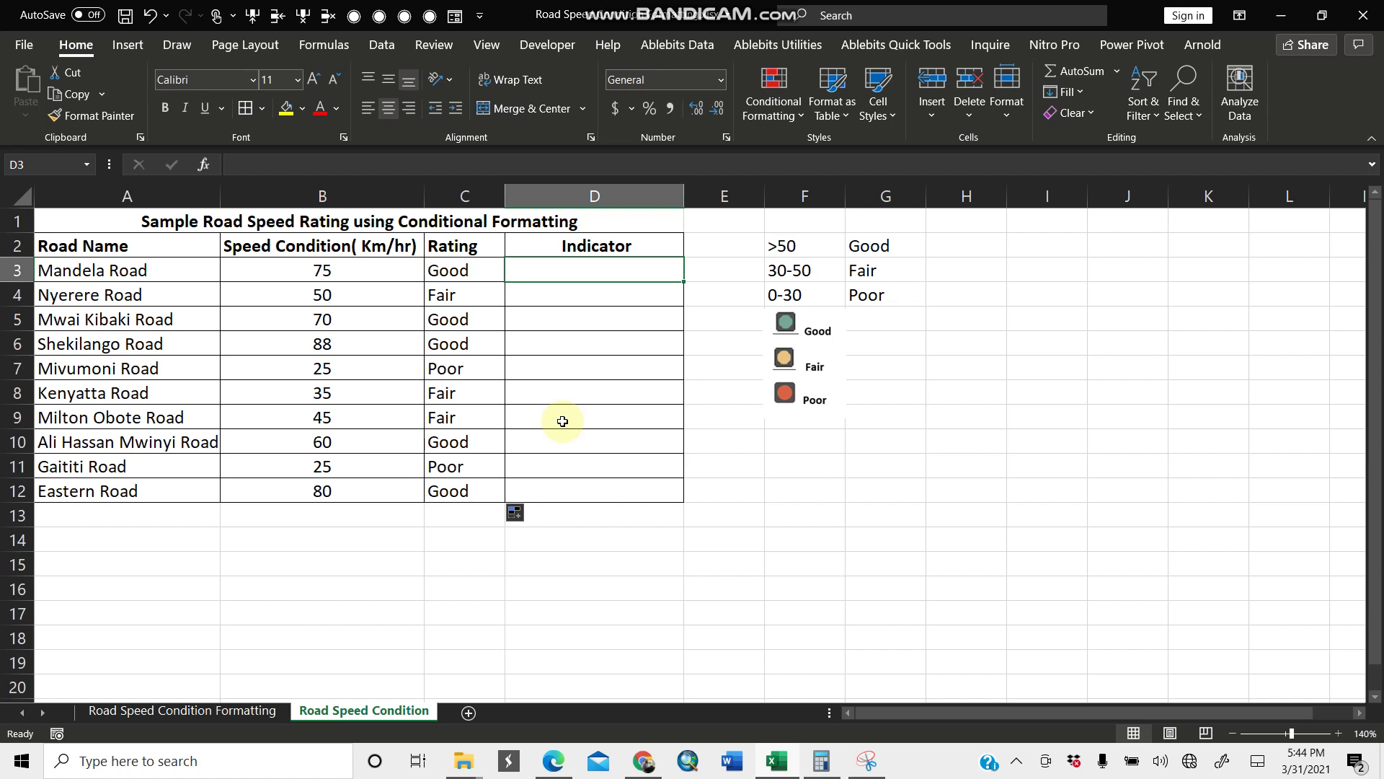
{"action": "left_click", "coordinate": [808, 402]}
{"action": "left_click", "coordinate": [951, 423]}
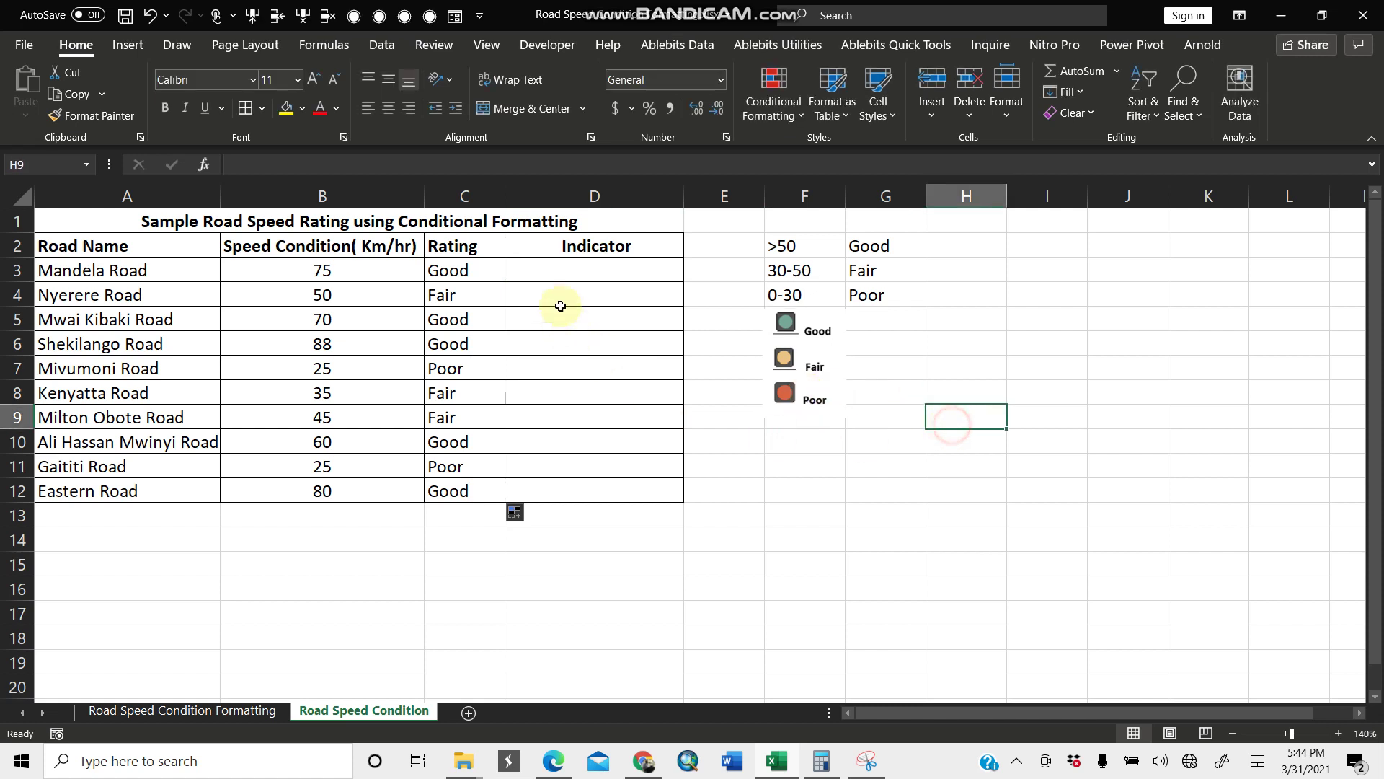
{"action": "left_click", "coordinate": [586, 267]}
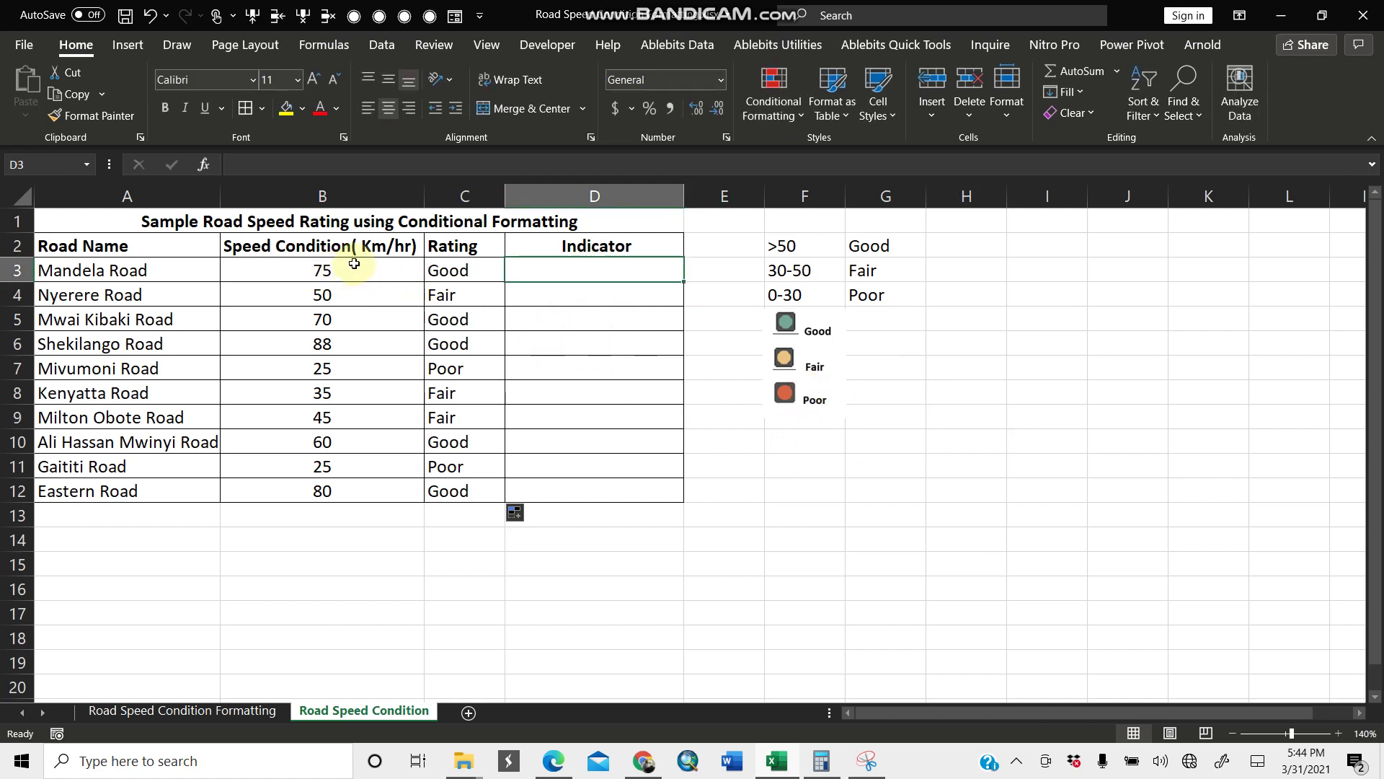
- Apply the three-colour rimmed traffic-light icon set as conditional formatting to the speeds in B3:B12
{"action": "left_click_drag", "start_coordinate": [354, 264], "coordinate": [338, 492]}
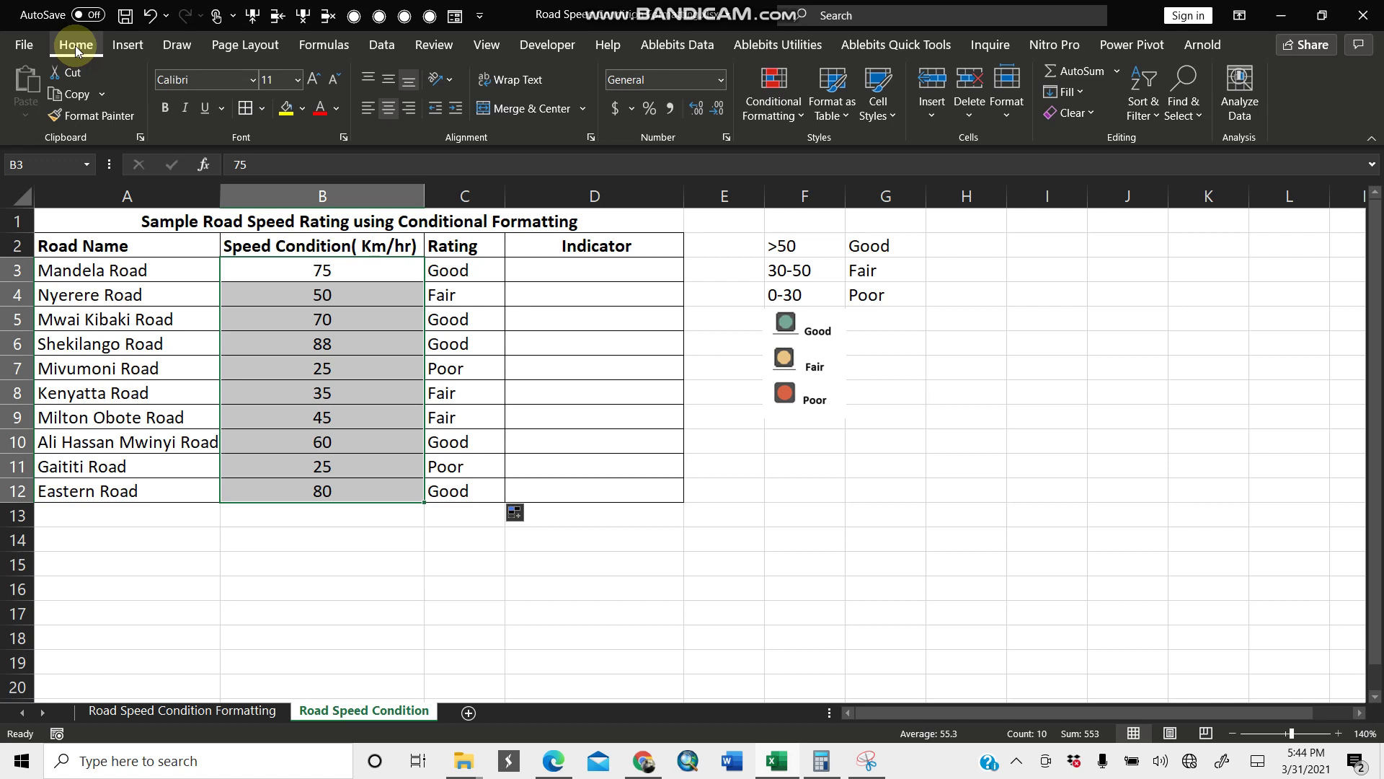
{"action": "left_click", "coordinate": [798, 118]}
{"action": "mouse_move", "coordinate": [811, 321]}
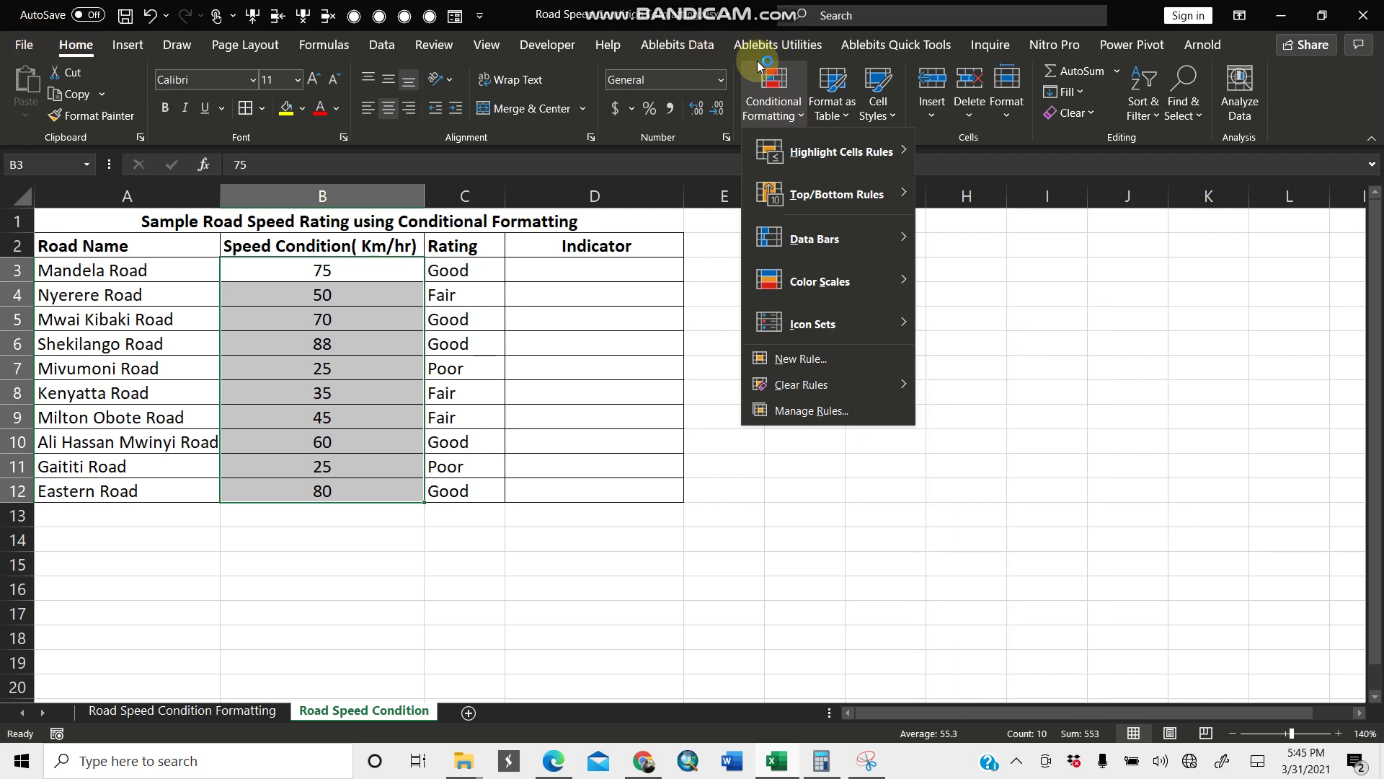
{"action": "mouse_move", "coordinate": [899, 315]}
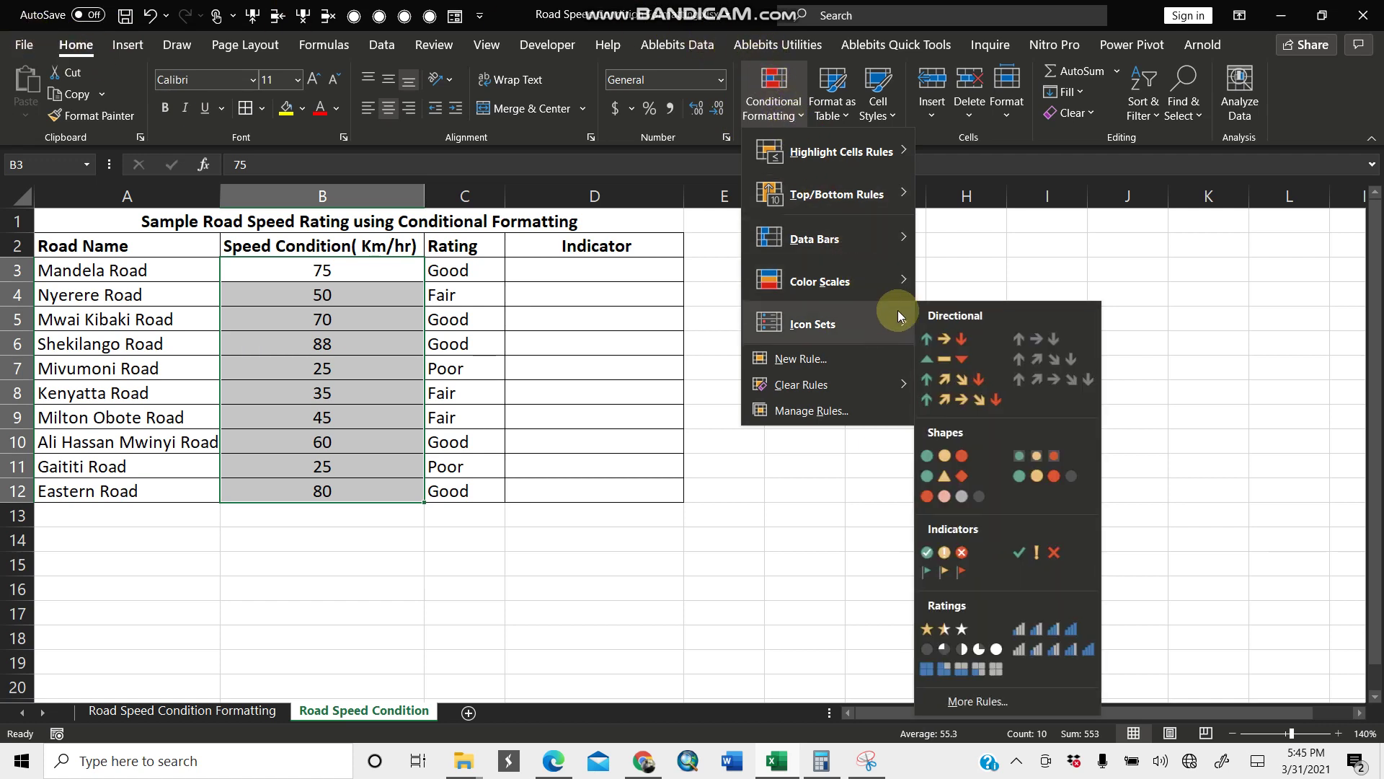
{"action": "left_click", "coordinate": [1036, 452]}
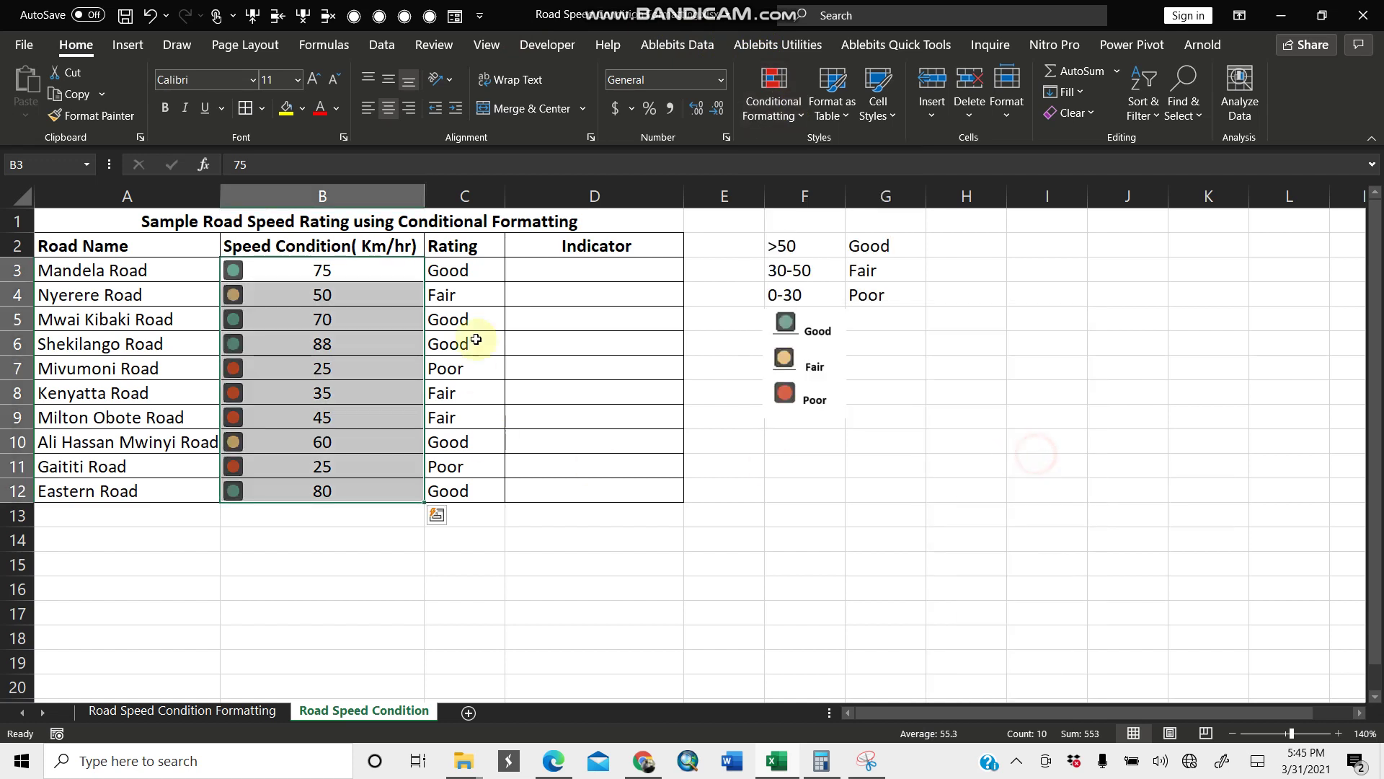
{"action": "left_click", "coordinate": [325, 429]}
{"action": "left_click", "coordinate": [343, 380]}
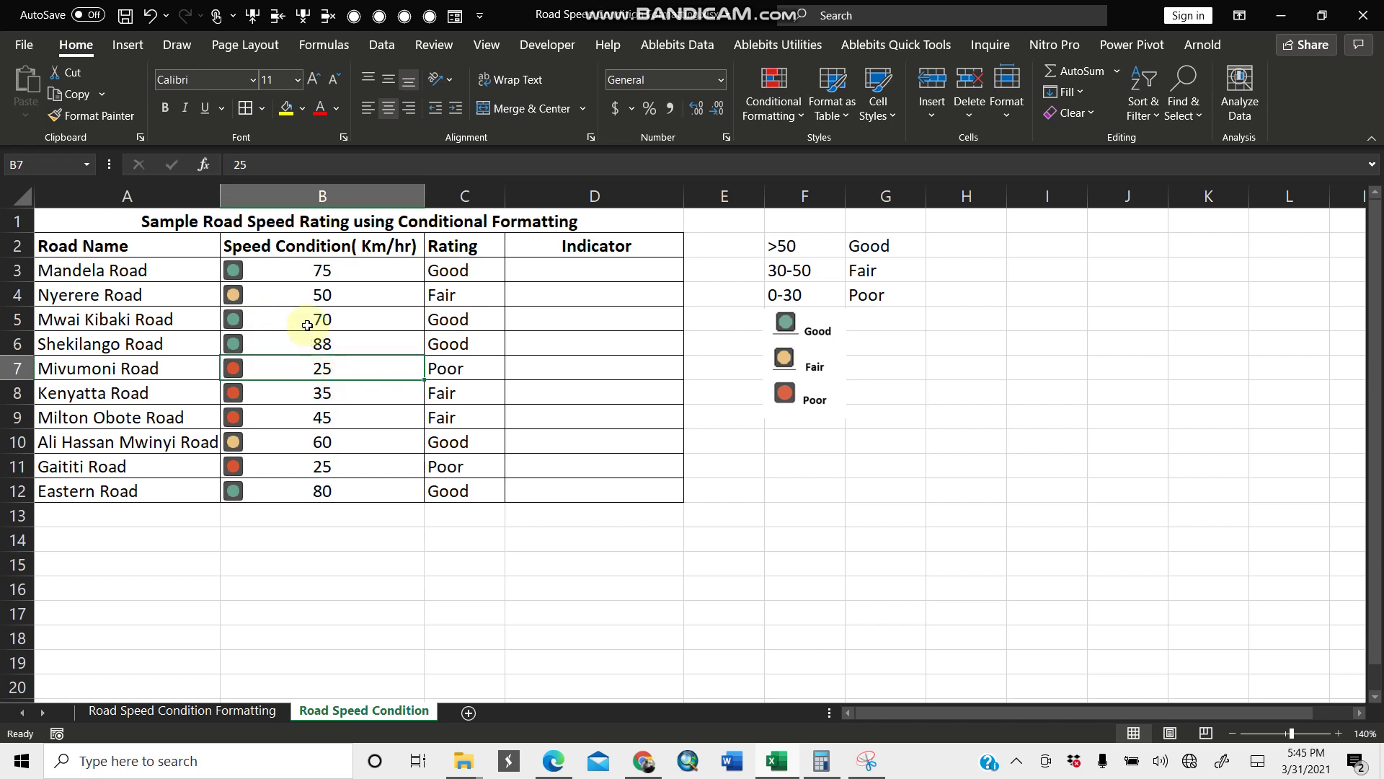
- Edit the icon set rule on the speeds in B3:B12 and switch both threshold types from percent to Number
{"action": "left_click", "coordinate": [339, 447]}
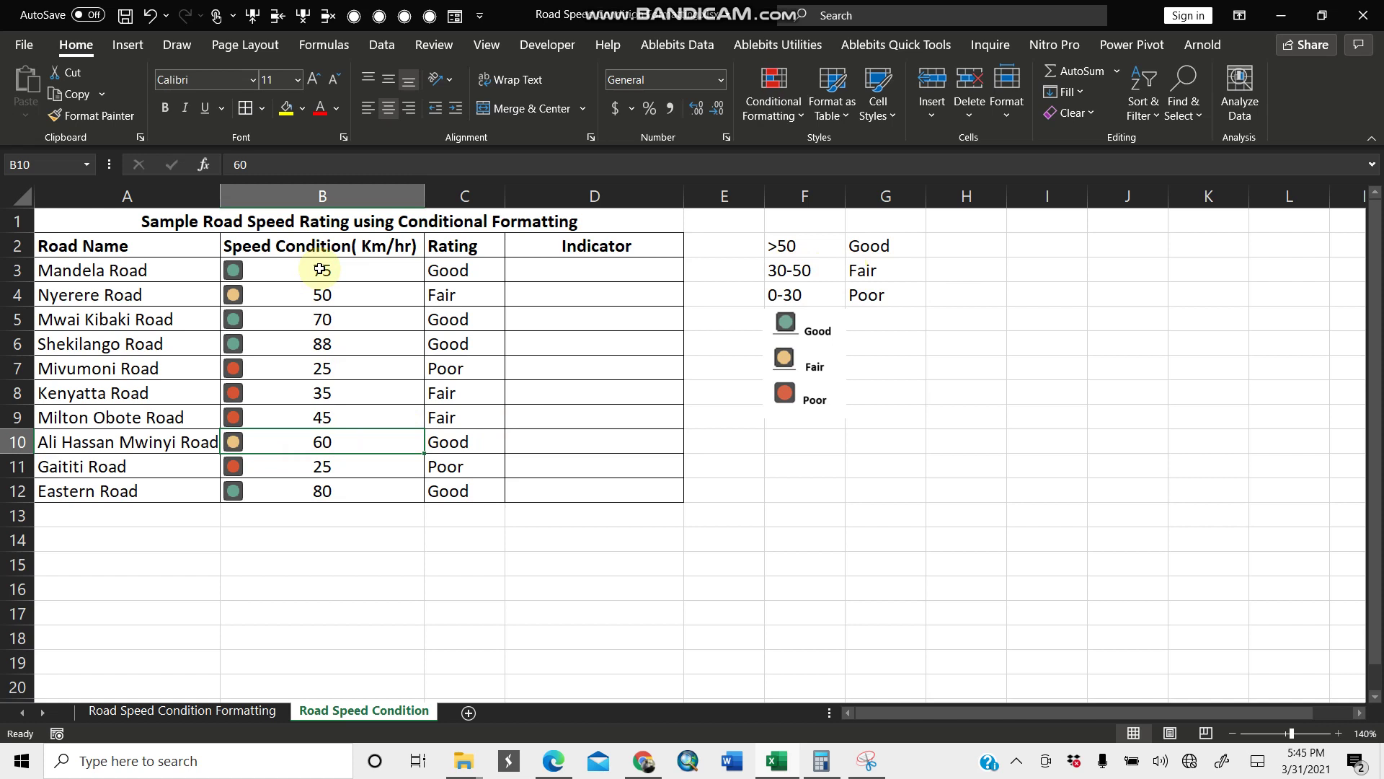
{"action": "left_click_drag", "start_coordinate": [319, 269], "coordinate": [318, 488]}
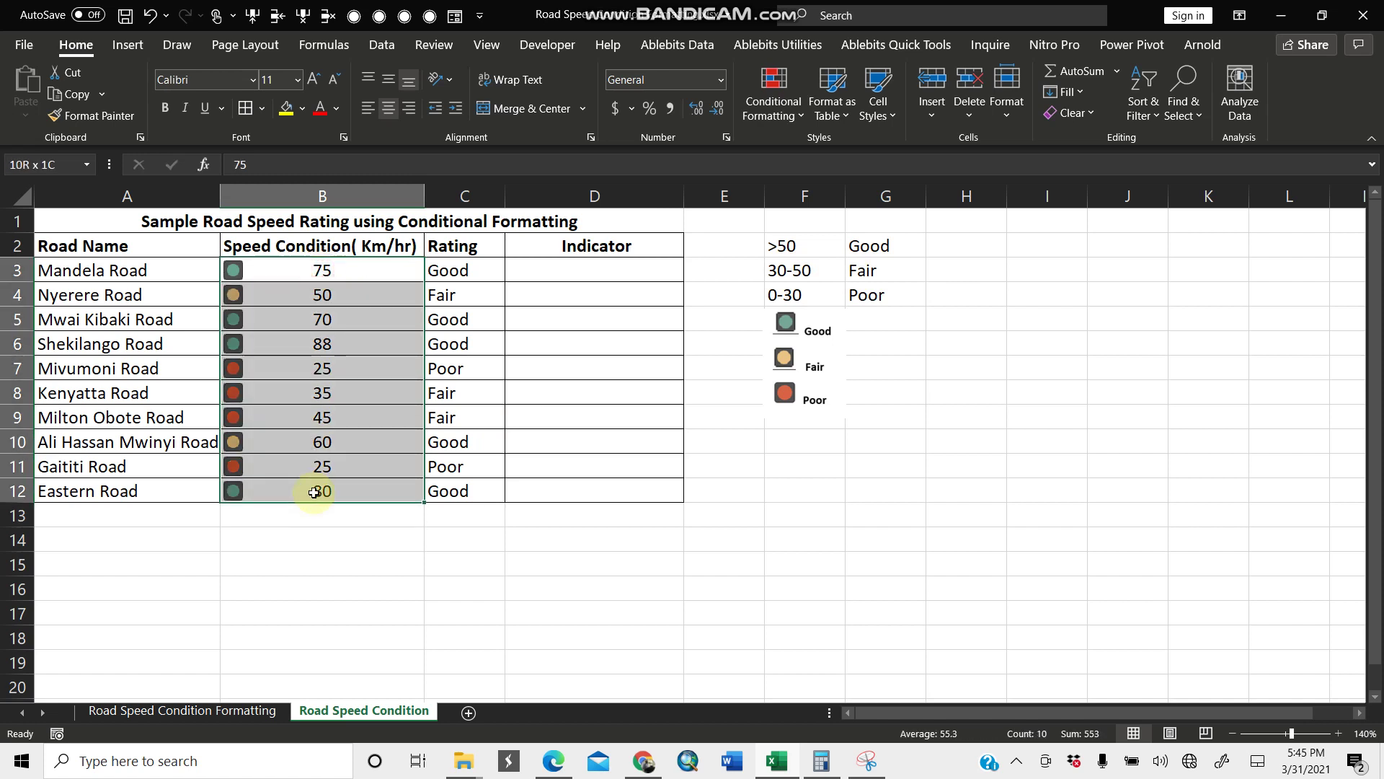
{"action": "left_click", "coordinate": [798, 122]}
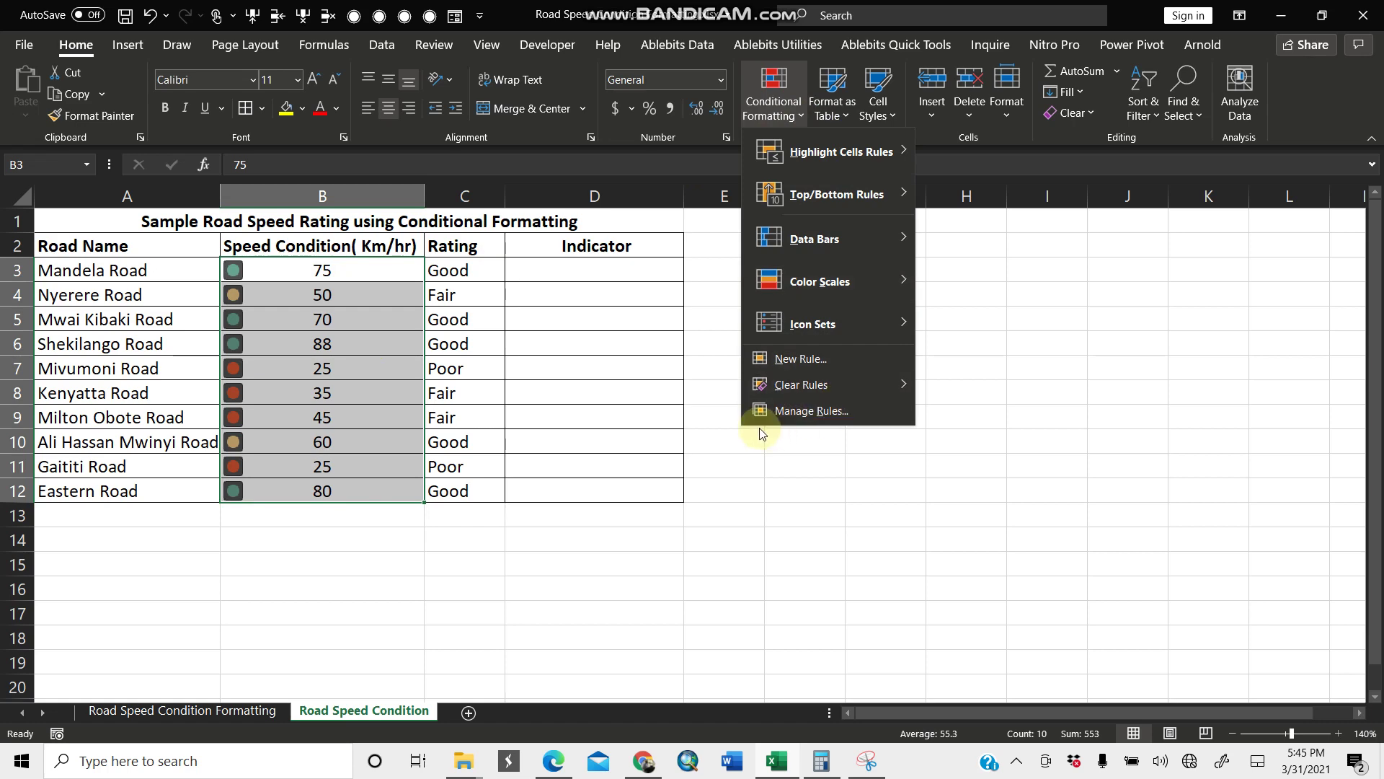
{"action": "left_click", "coordinate": [829, 409]}
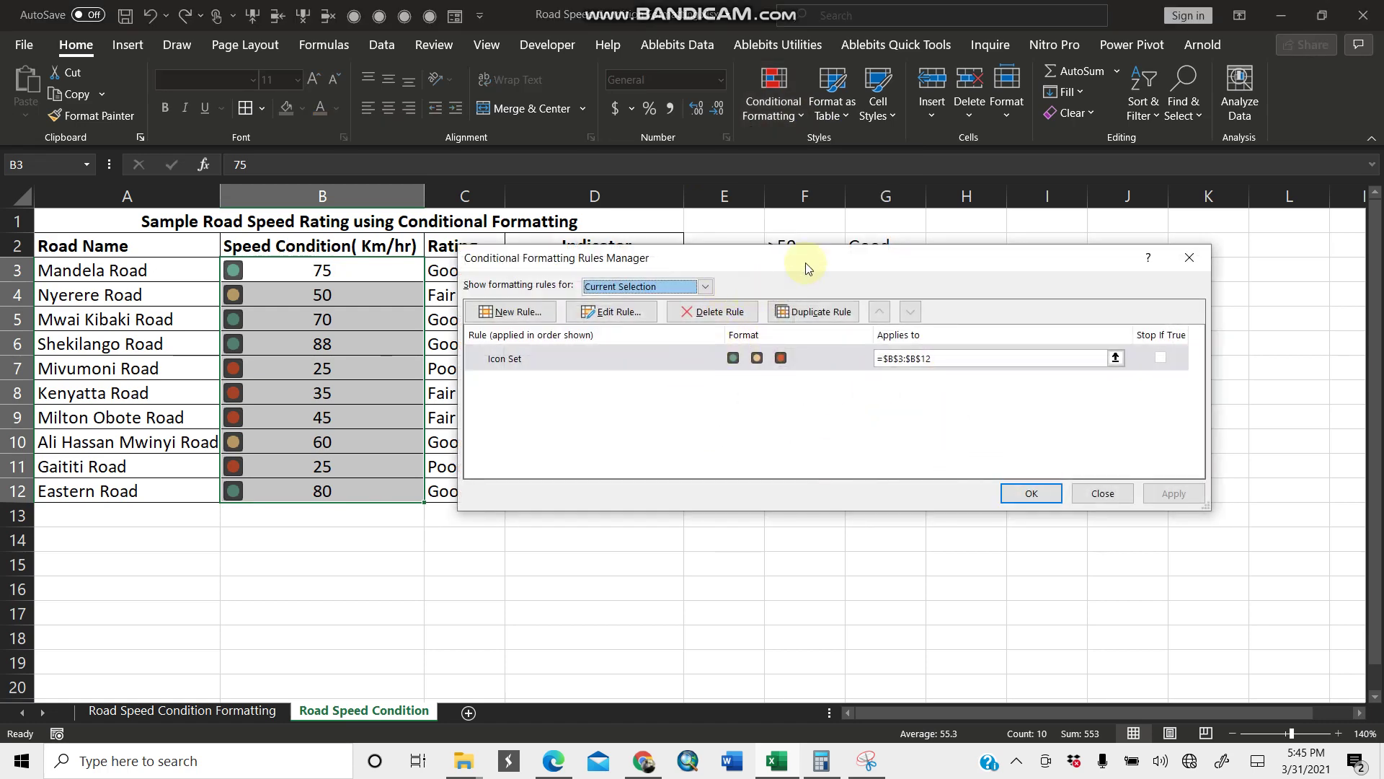
{"action": "left_click_drag", "start_coordinate": [806, 262], "coordinate": [770, 416]}
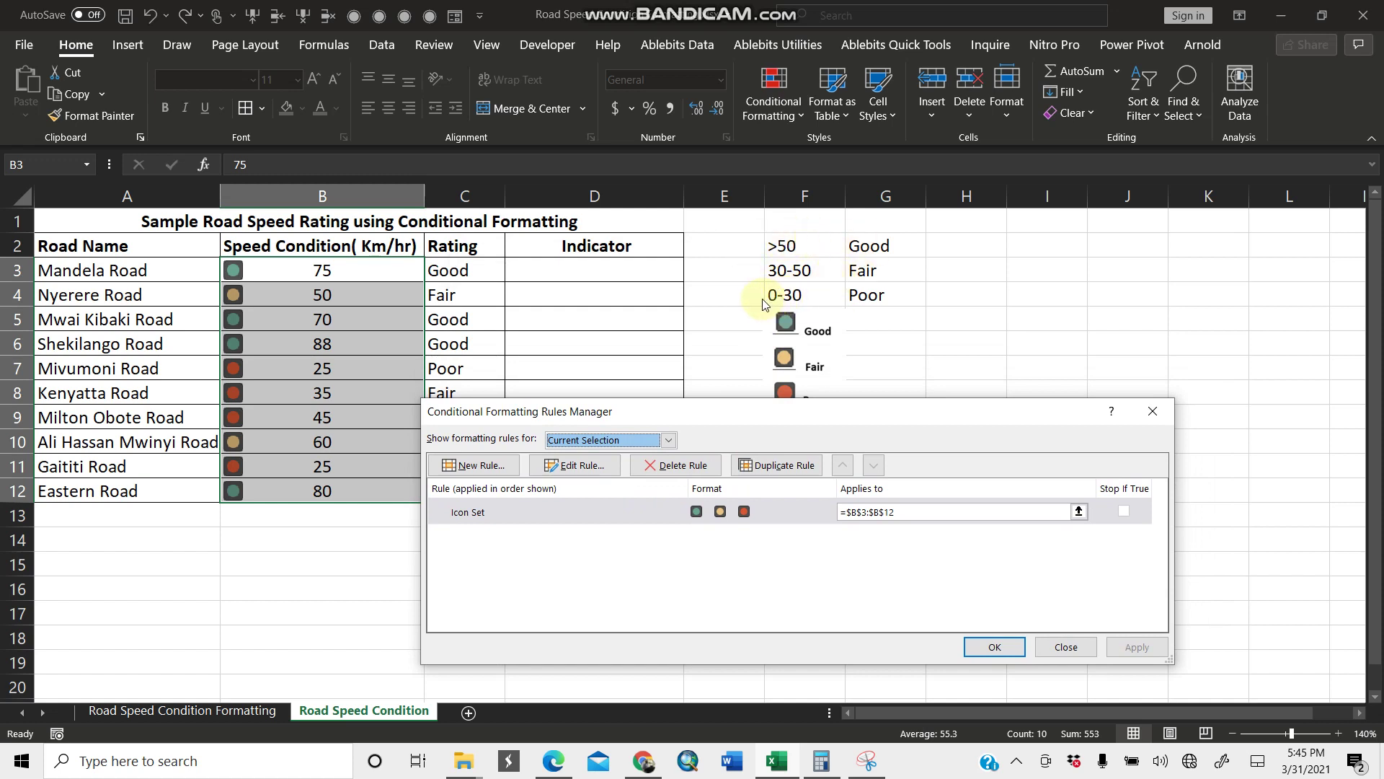
{"action": "left_click", "coordinate": [574, 465]}
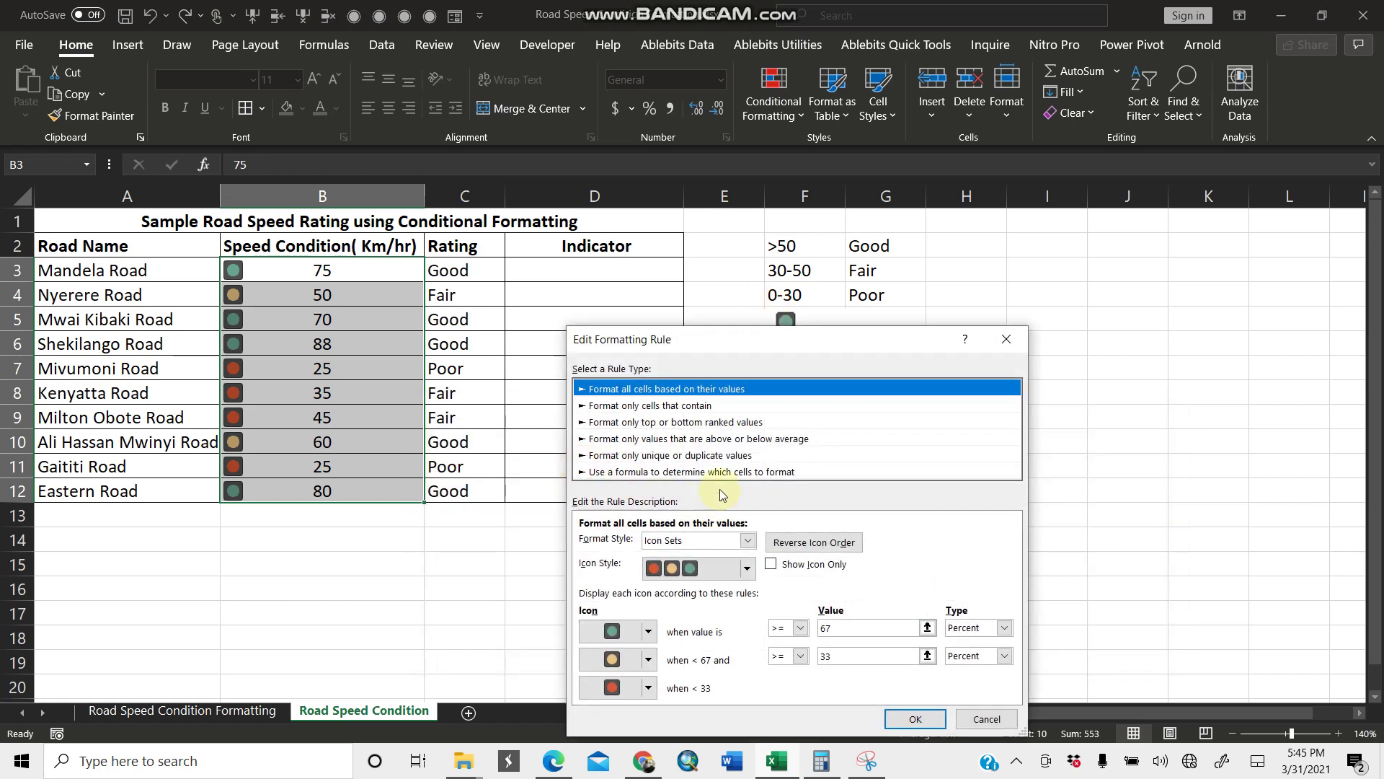
{"action": "left_click_drag", "start_coordinate": [717, 340], "coordinate": [817, 217]}
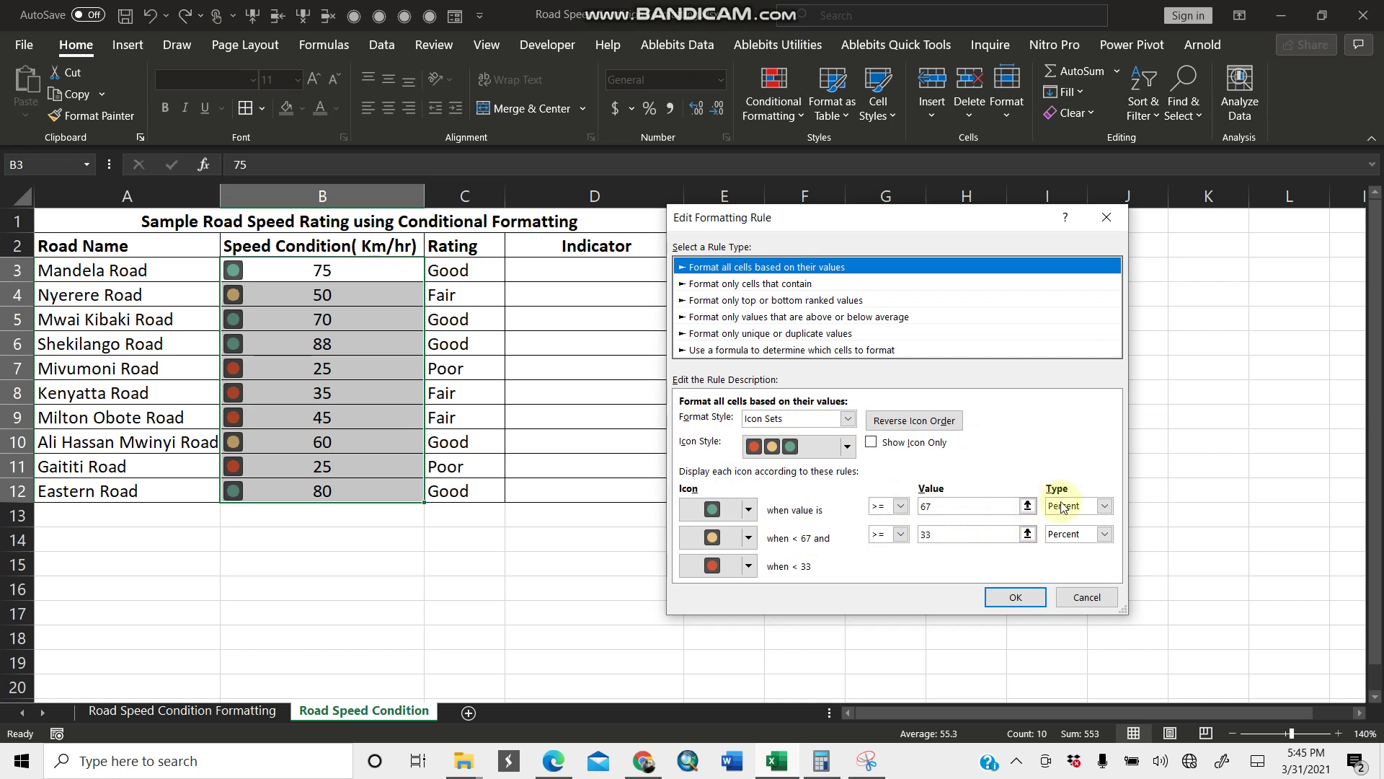
{"action": "left_click", "coordinate": [1104, 506]}
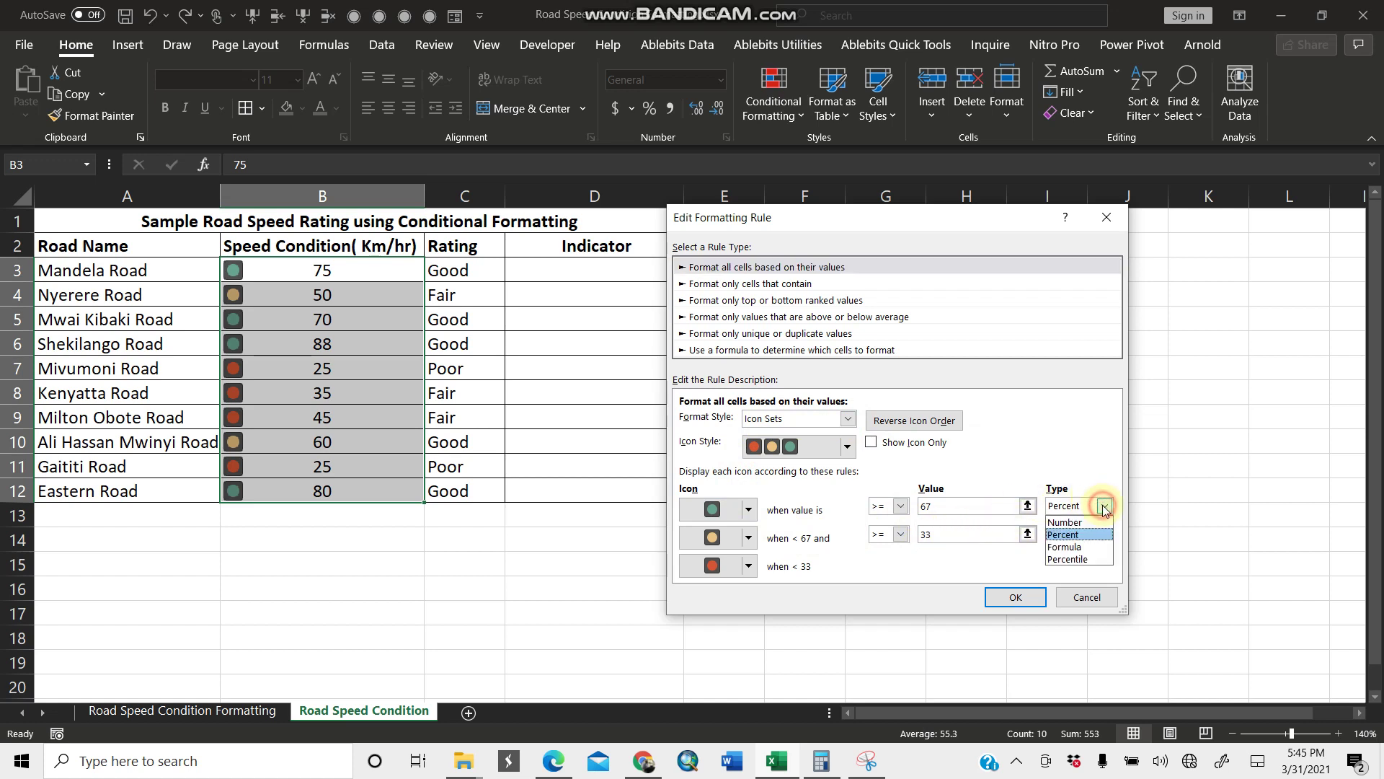
{"action": "left_click", "coordinate": [1079, 522]}
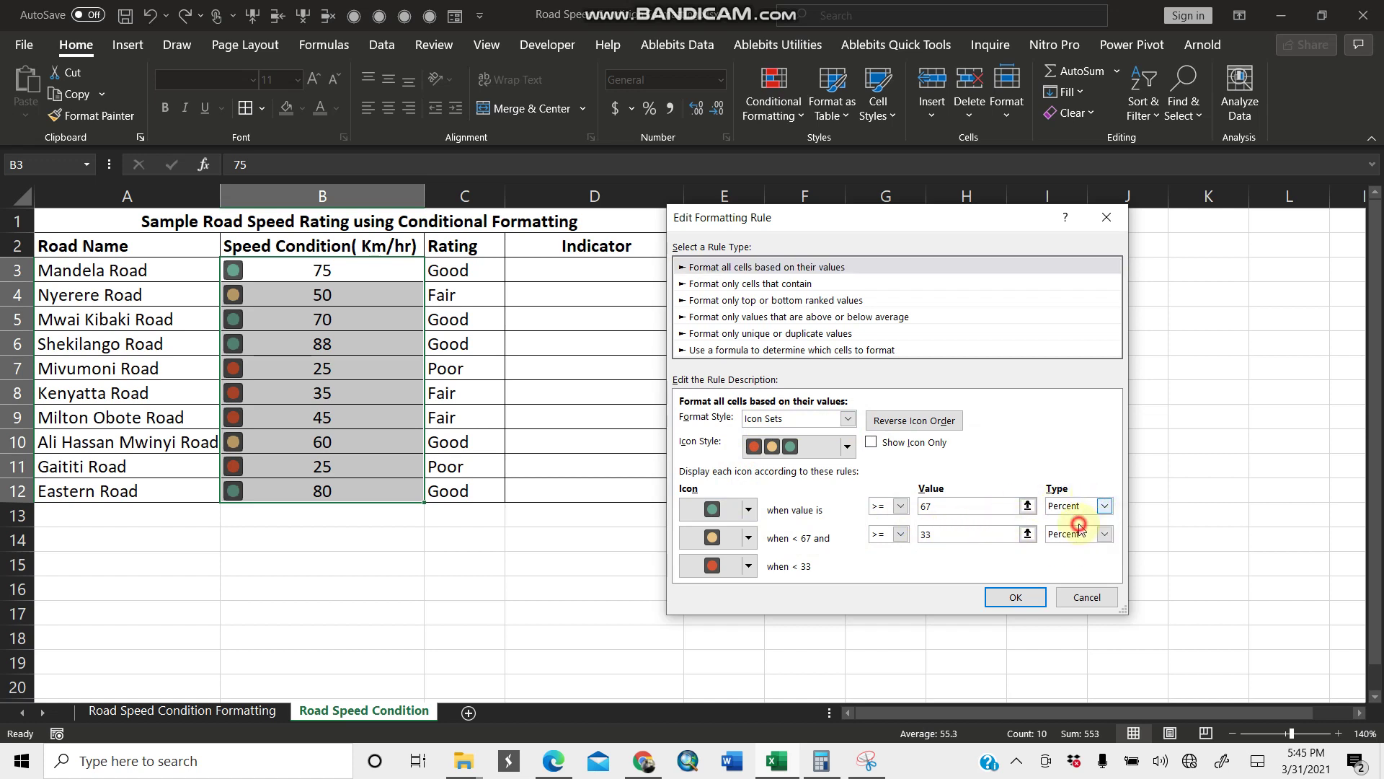
{"action": "left_click", "coordinate": [1105, 534]}
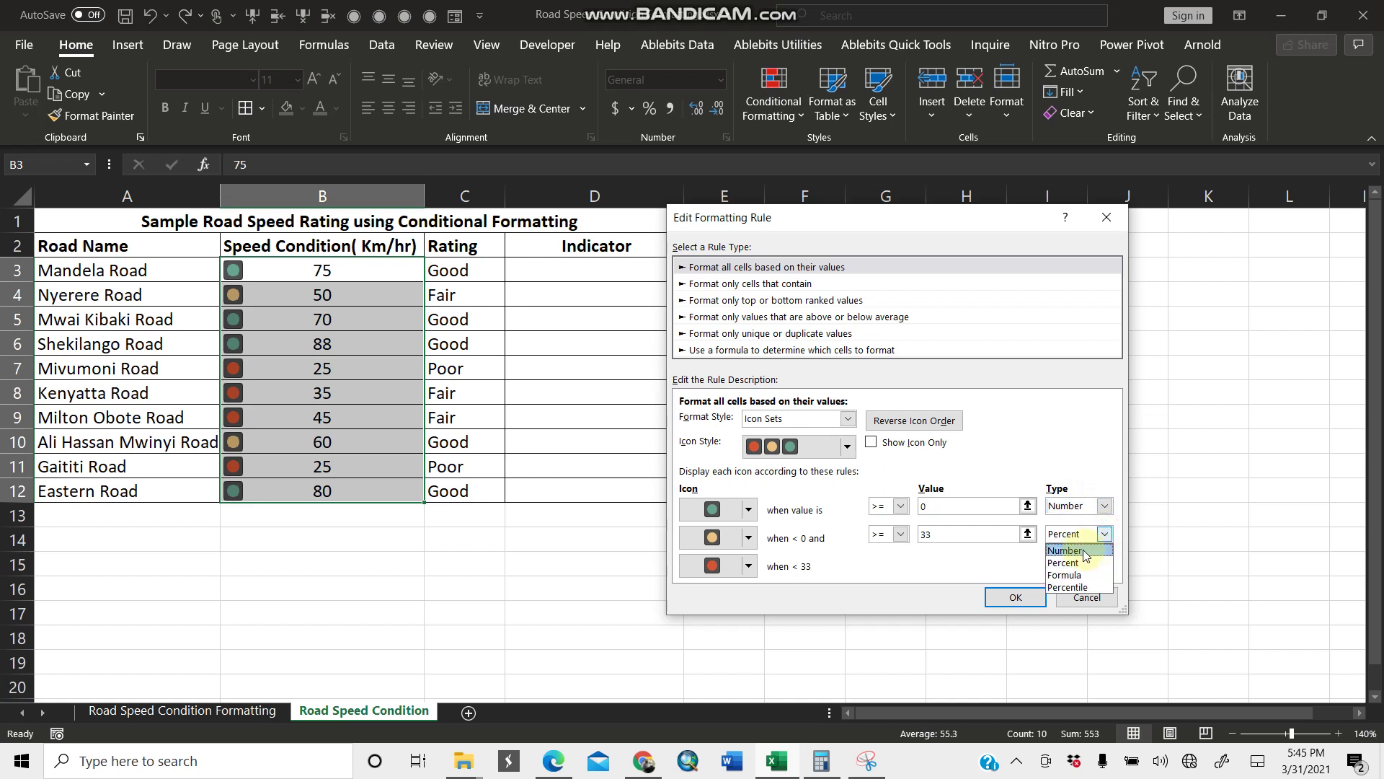
{"action": "left_click", "coordinate": [1079, 550]}
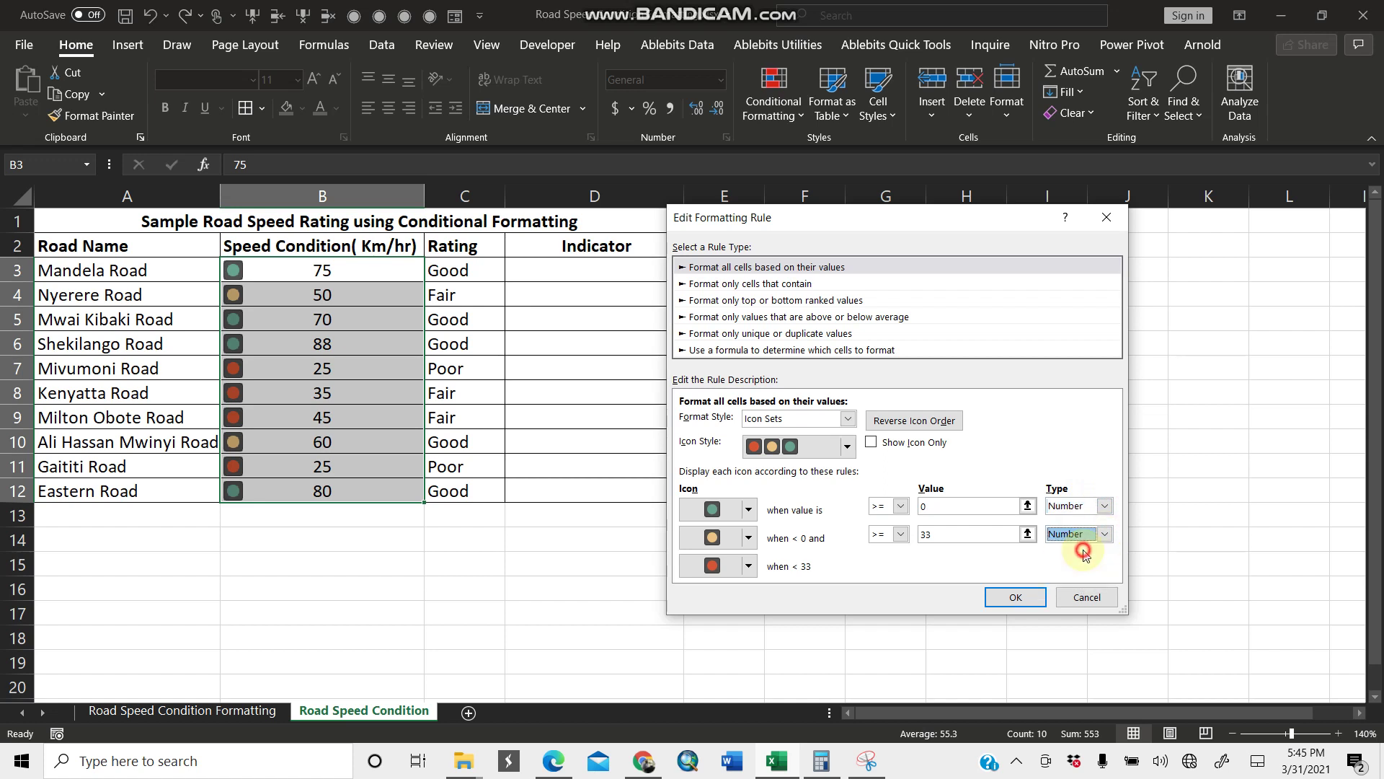
- Set the green icon's threshold to 50 and the yellow icon's to 30, and apply the rule to B3:B12
{"action": "left_click", "coordinate": [940, 506]}
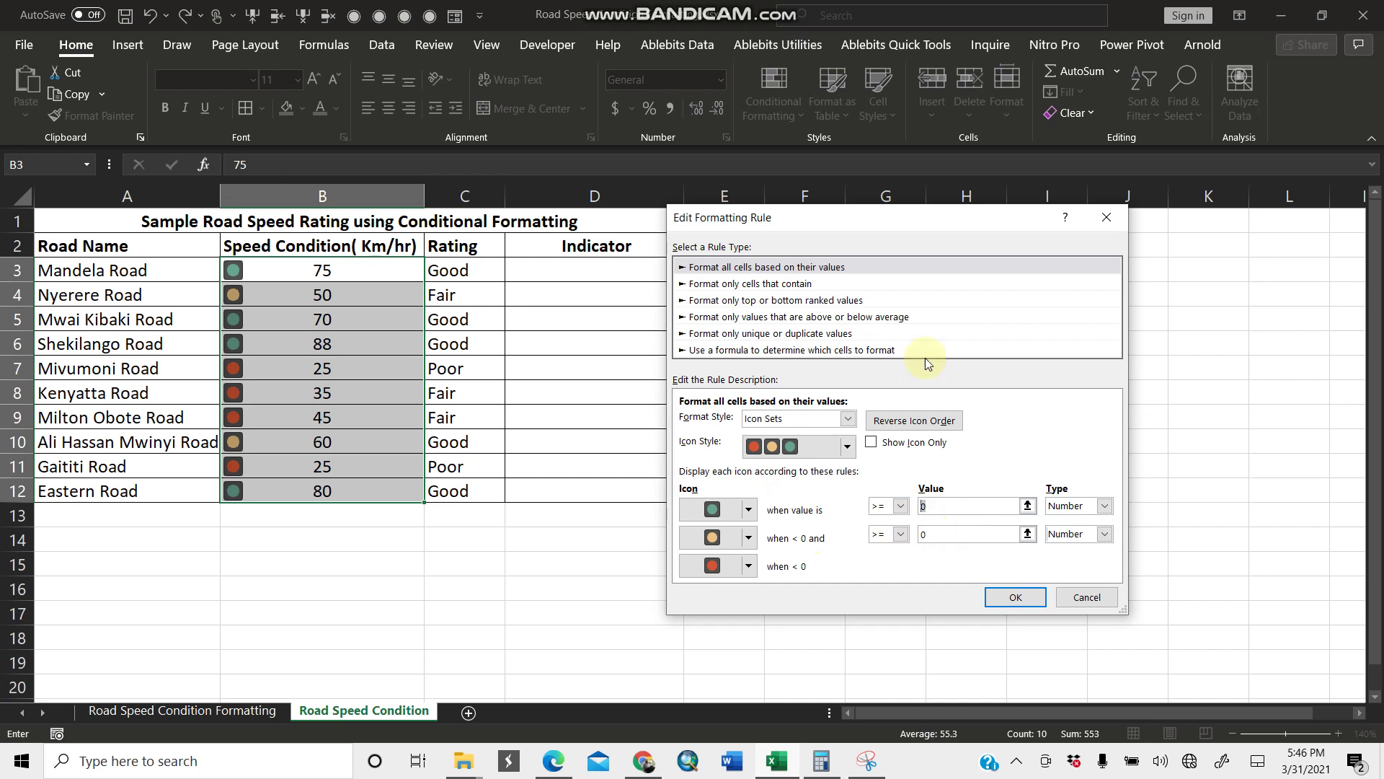
{"action": "left_click_drag", "start_coordinate": [959, 220], "coordinate": [505, 283]}
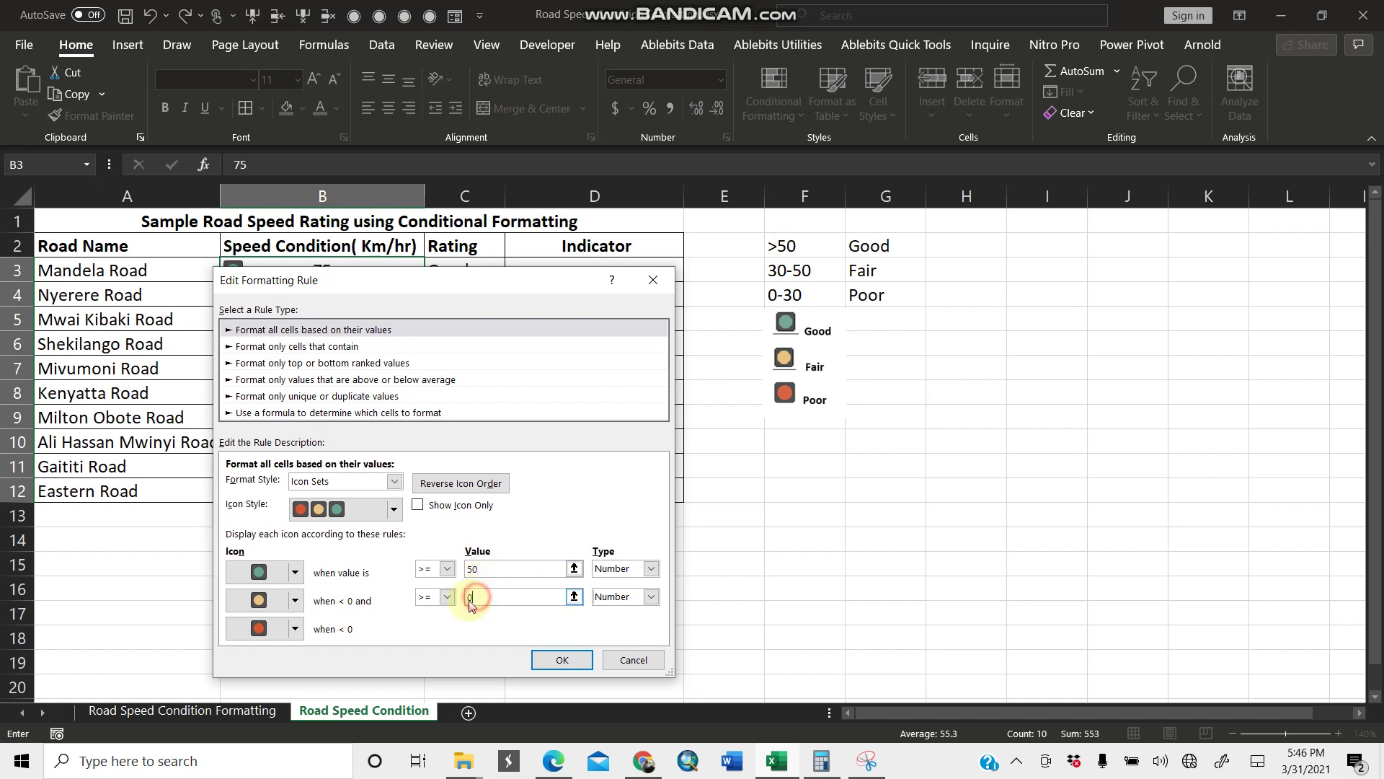
{"action": "left_click_drag", "start_coordinate": [476, 597], "coordinate": [468, 601]}
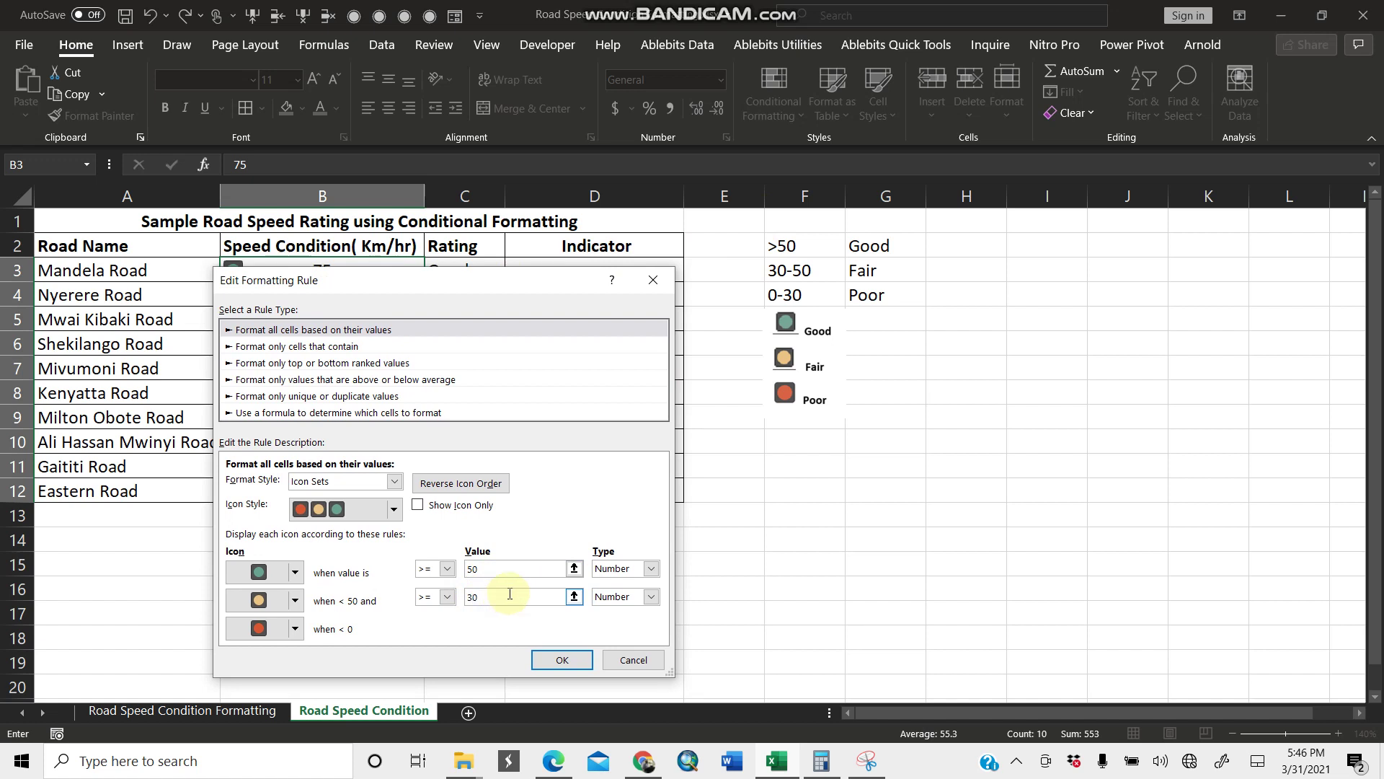
{"action": "left_click", "coordinate": [561, 659]}
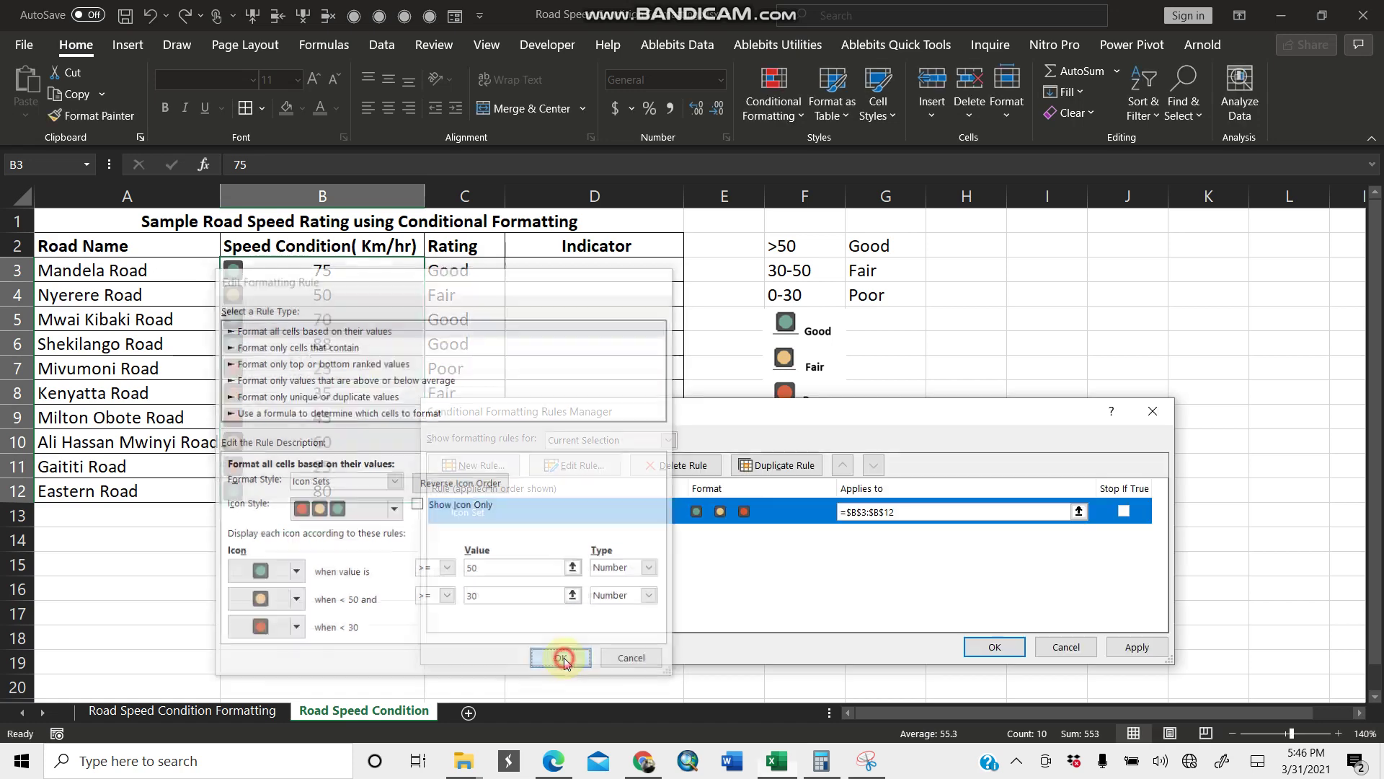
{"action": "left_click", "coordinate": [1137, 647]}
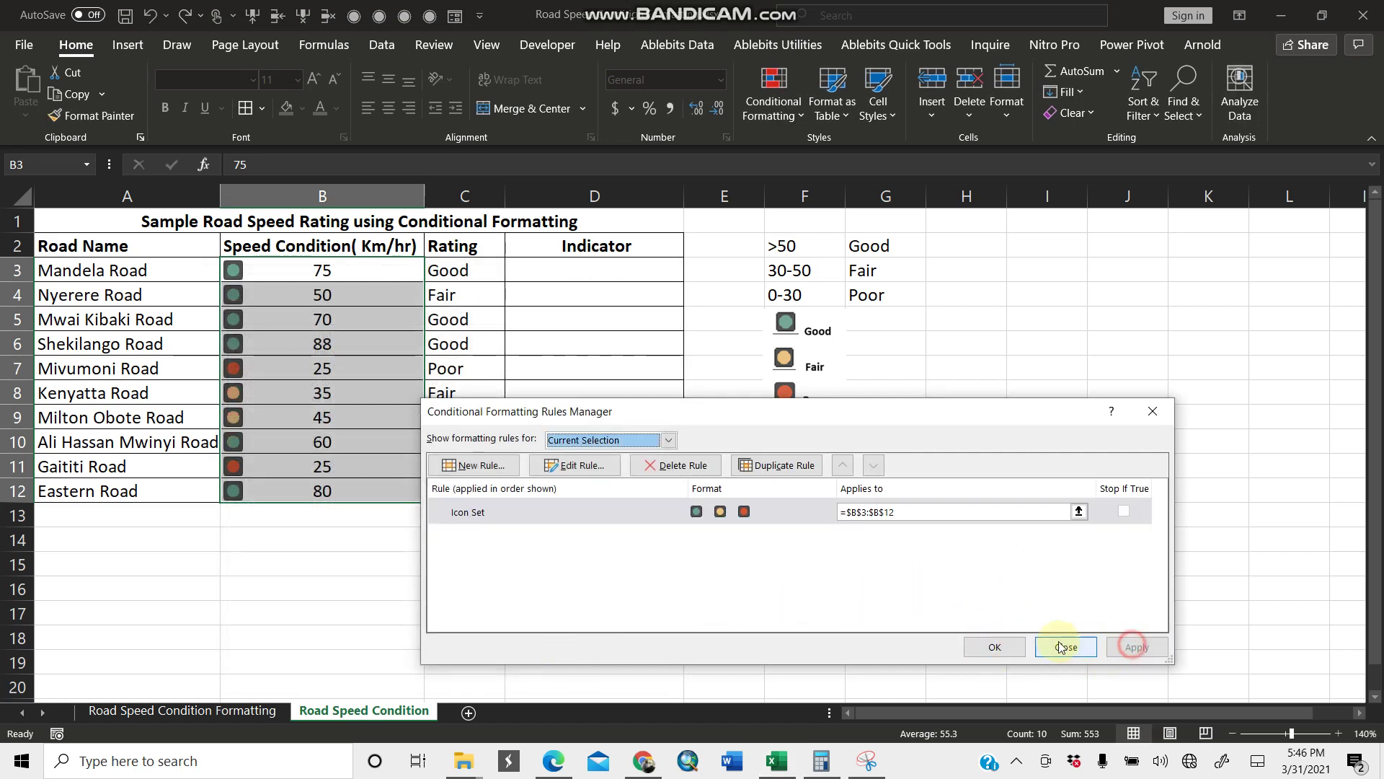
{"action": "left_click", "coordinate": [1008, 644]}
{"action": "left_click", "coordinate": [490, 369]}
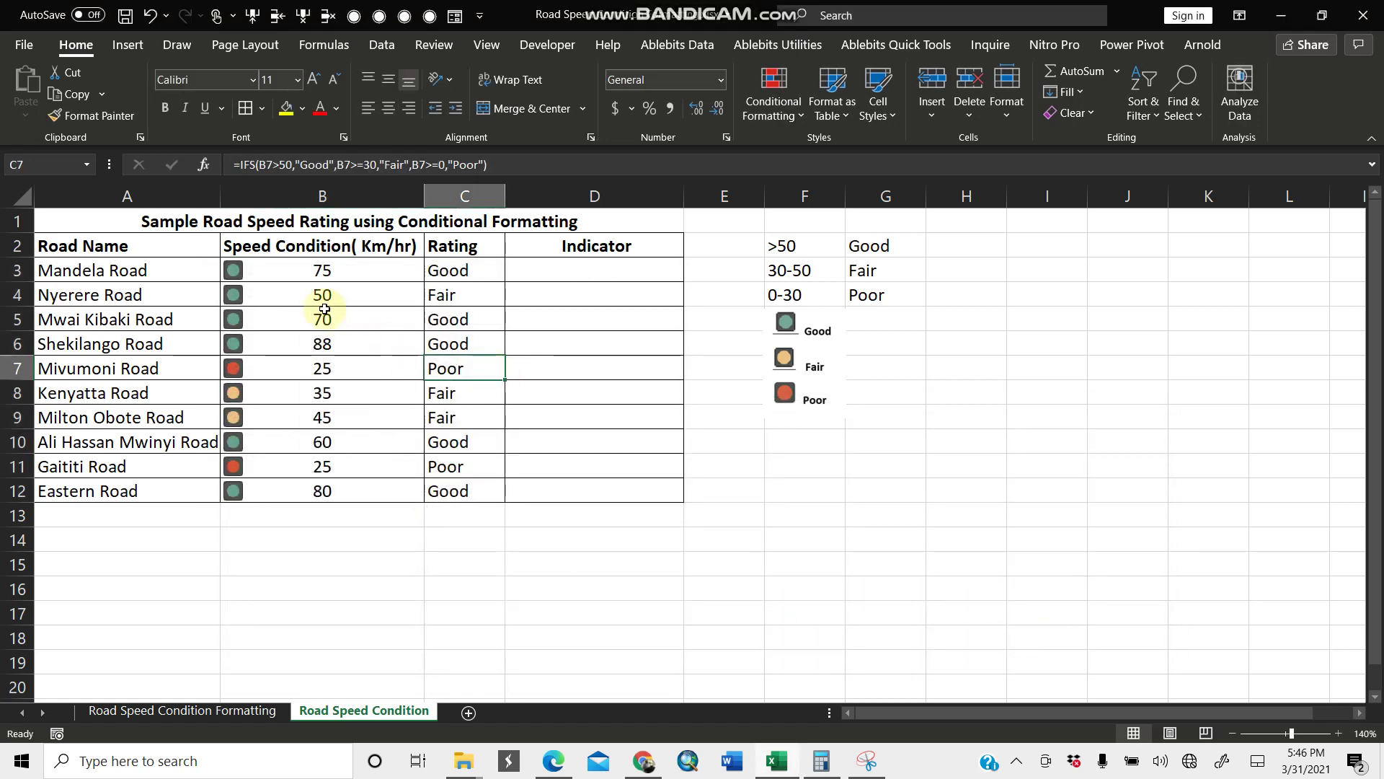
{"action": "left_click", "coordinate": [290, 292]}
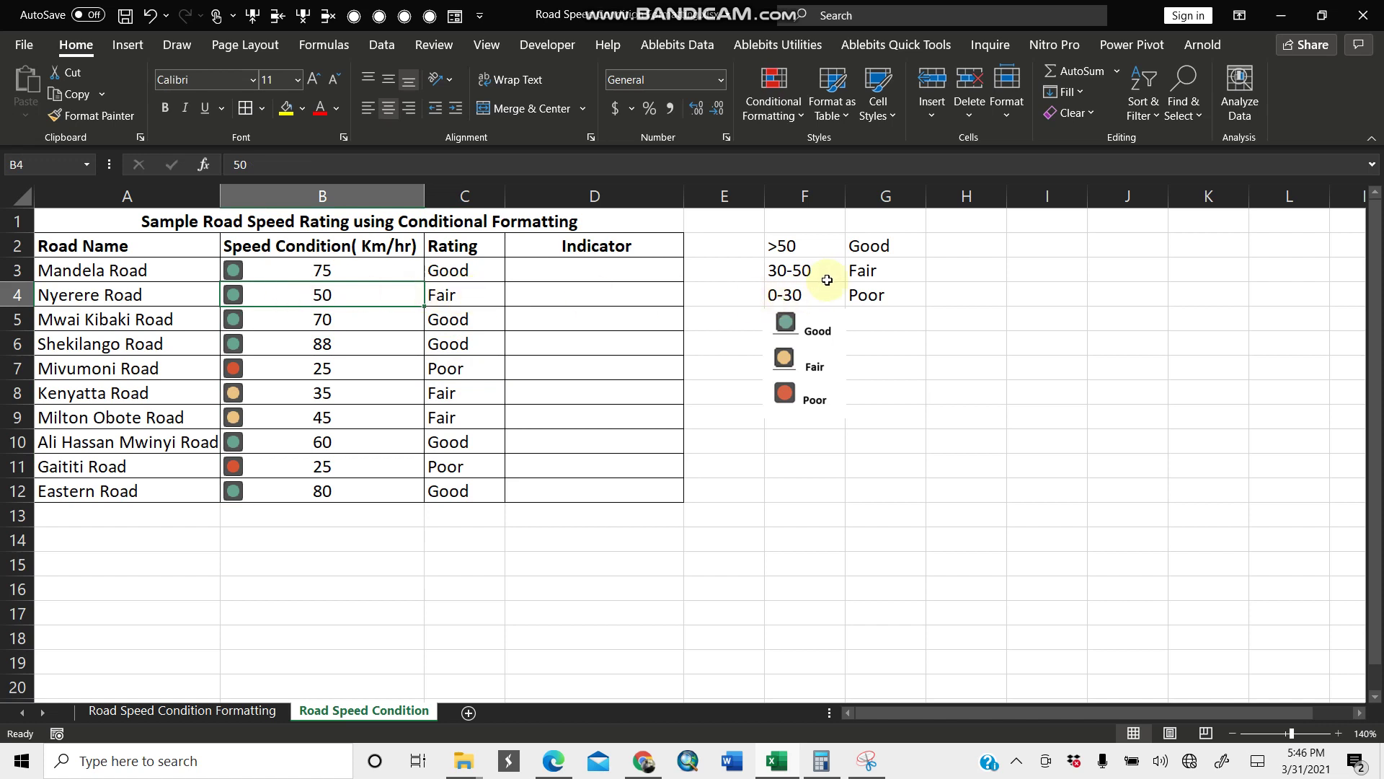
- Edit the icon set rule on B3:B12 again so the green icon requires a value > 50, and apply it
{"action": "left_click_drag", "start_coordinate": [322, 270], "coordinate": [324, 491]}
{"action": "left_click", "coordinate": [832, 98]}
{"action": "left_click", "coordinate": [773, 98]}
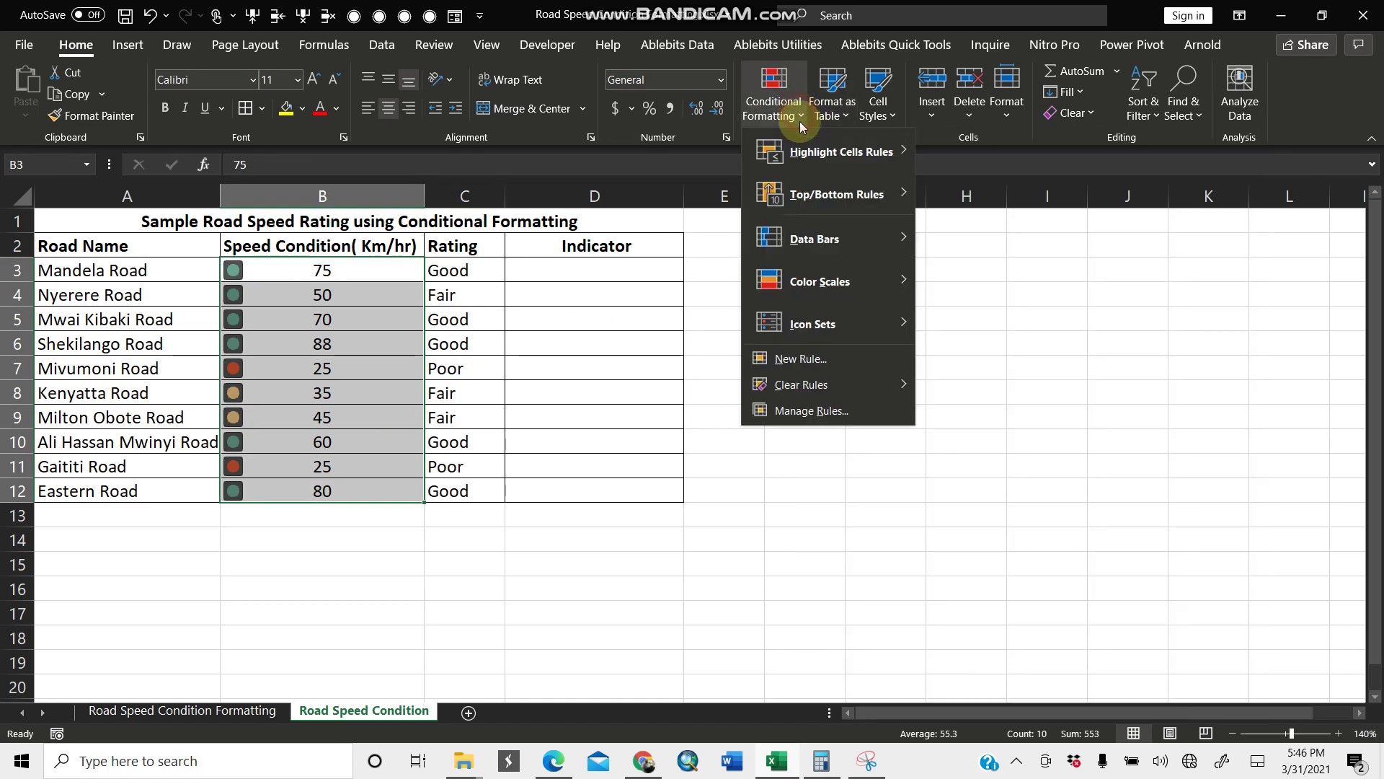
{"action": "mouse_move", "coordinate": [862, 321]}
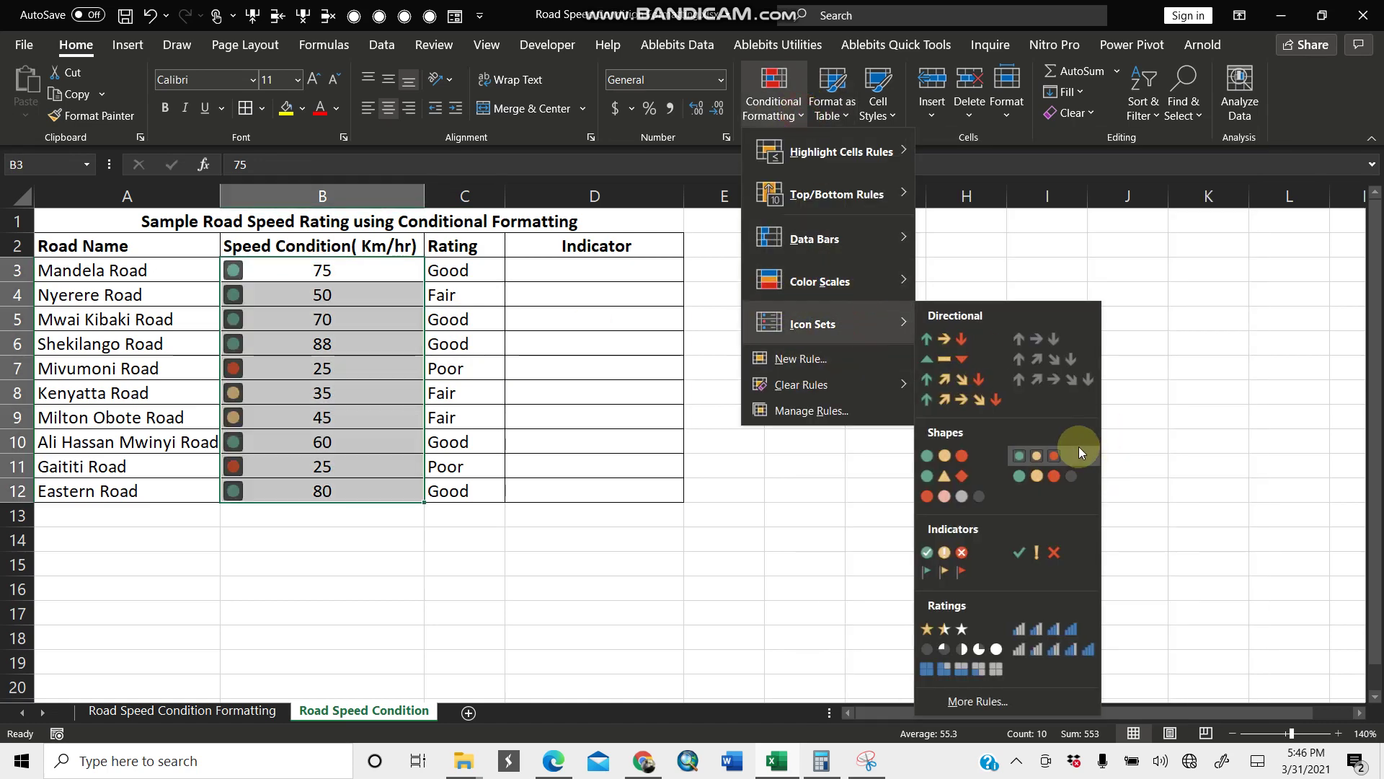
{"action": "left_click", "coordinate": [1078, 447]}
{"action": "left_click", "coordinate": [797, 112]}
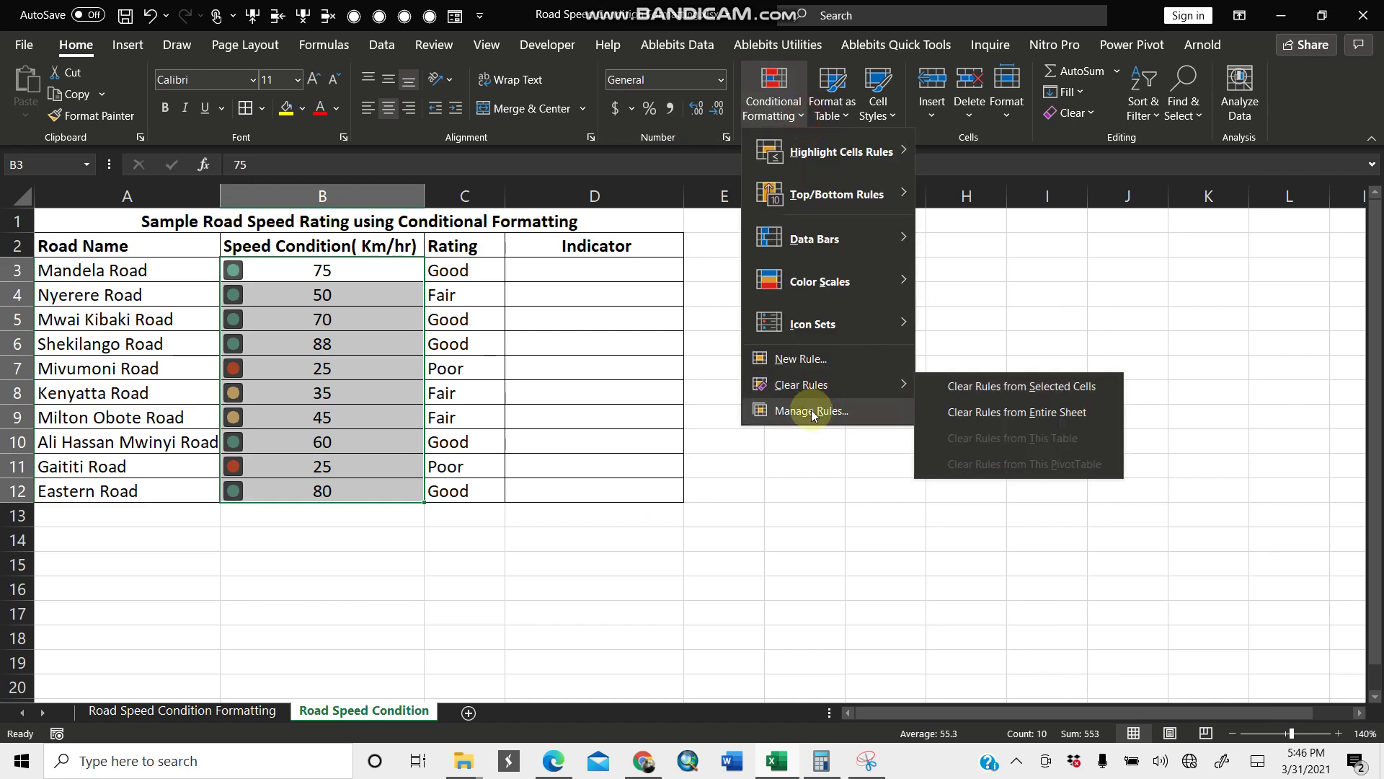
{"action": "left_click", "coordinate": [839, 410]}
{"action": "left_click", "coordinate": [575, 465]}
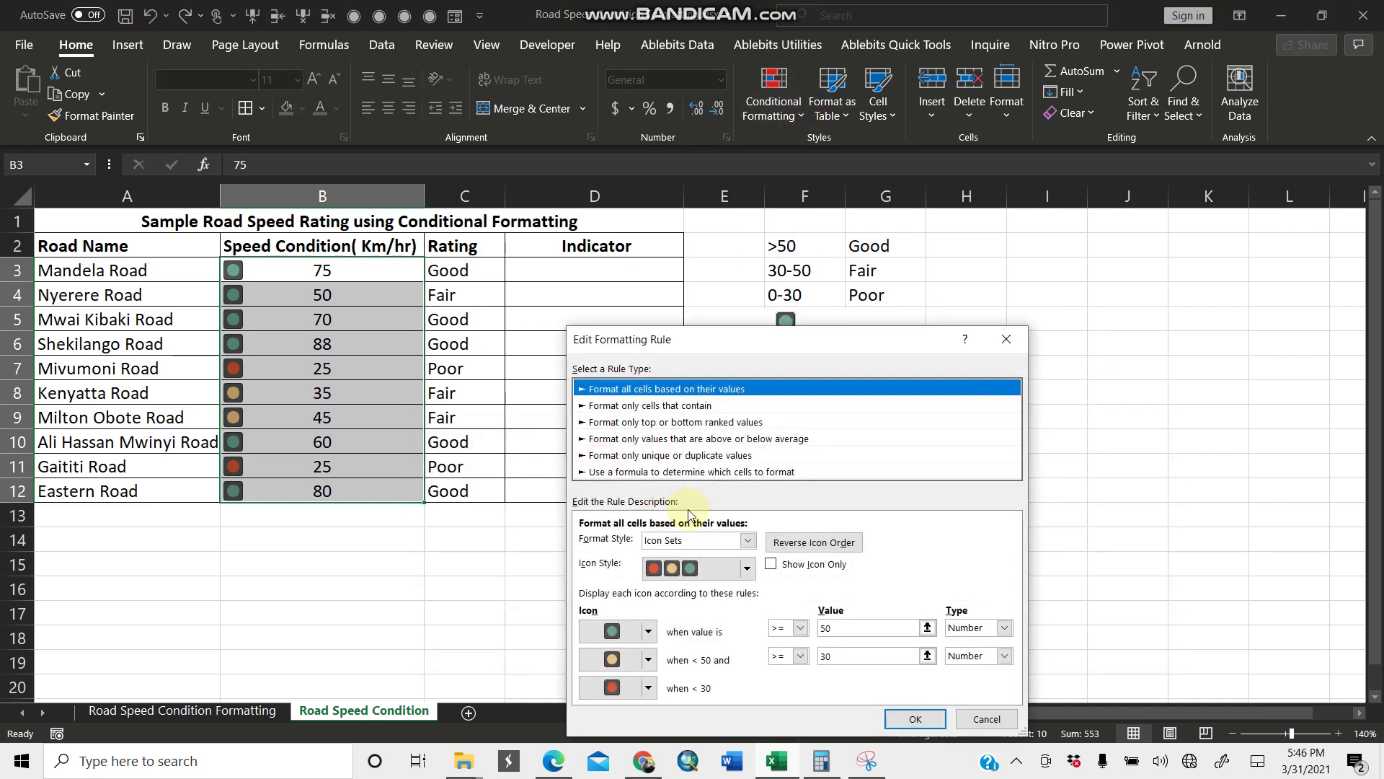
{"action": "left_click", "coordinate": [801, 628]}
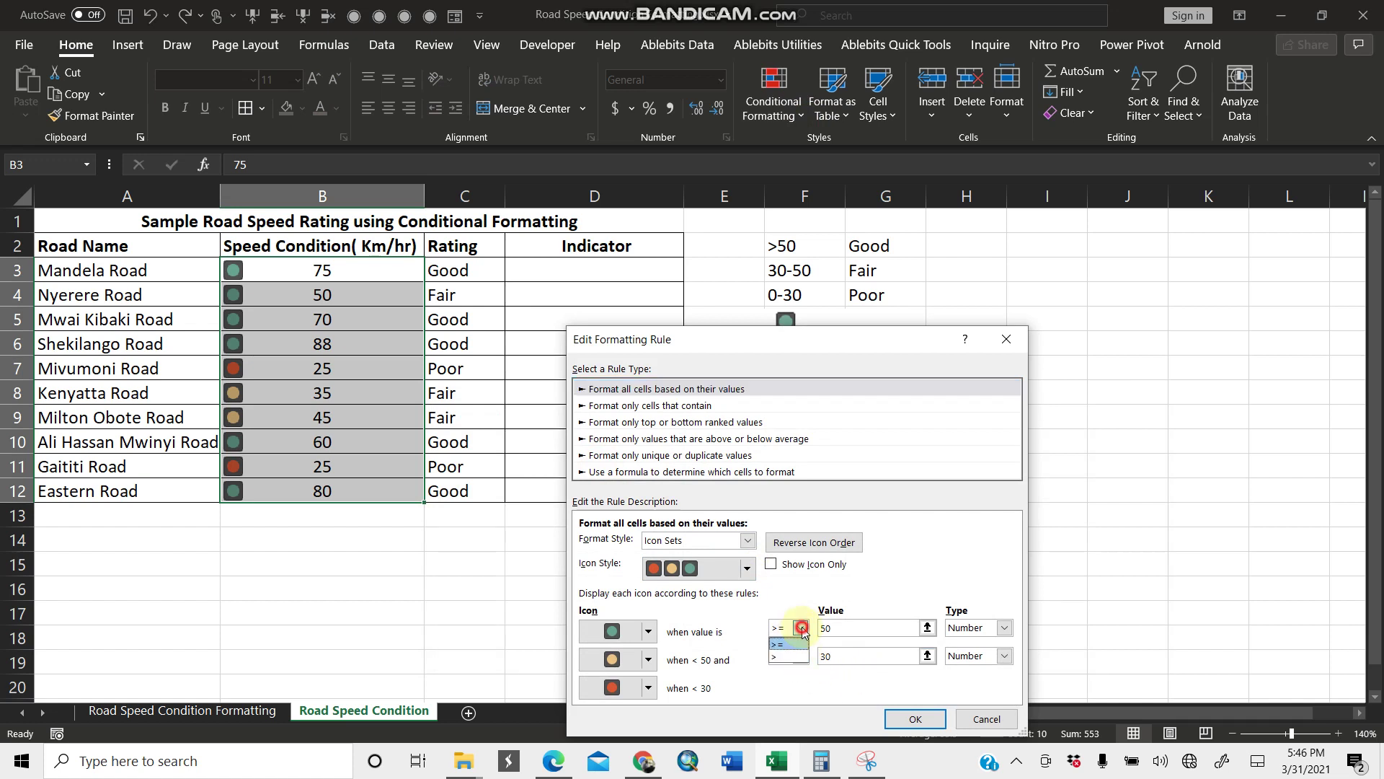
{"action": "left_click", "coordinate": [789, 656]}
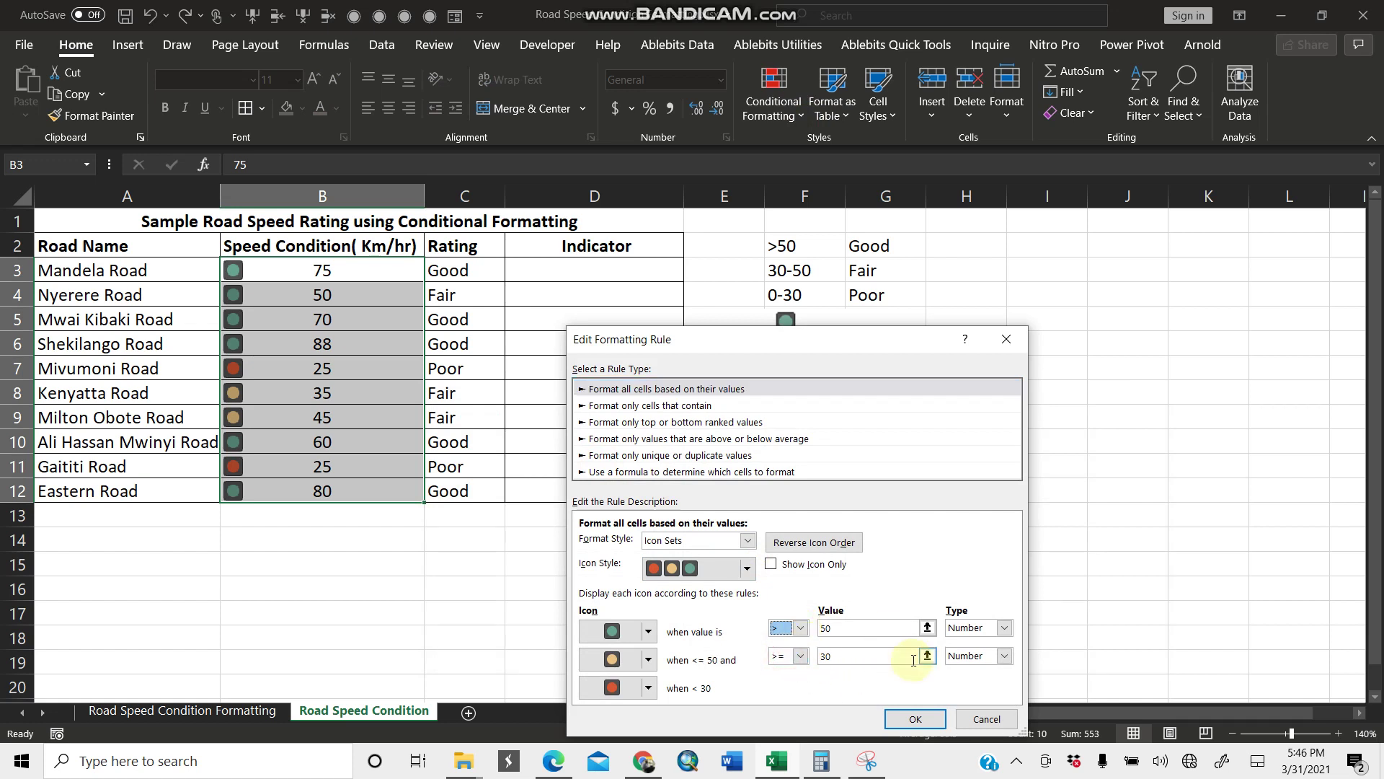
{"action": "left_click", "coordinate": [916, 720]}
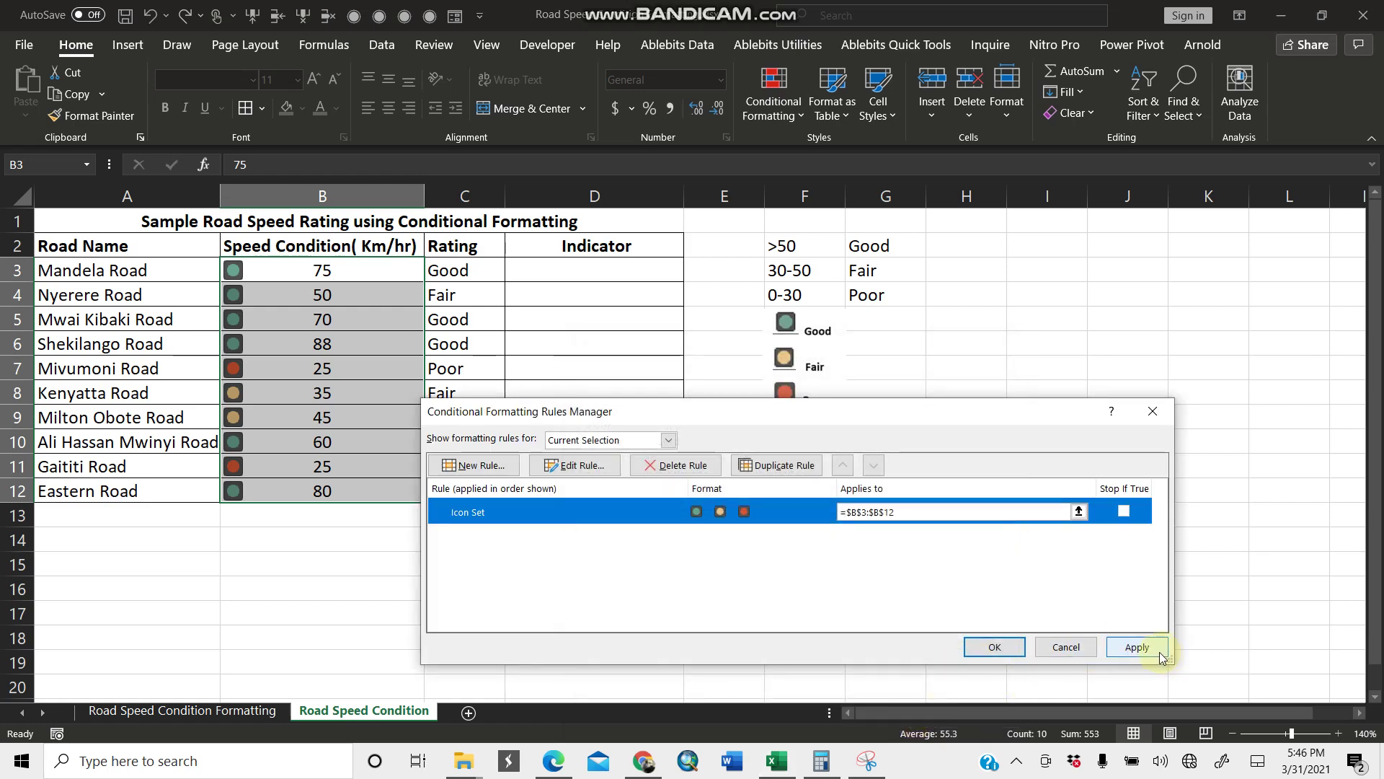
{"action": "left_click", "coordinate": [1133, 651]}
{"action": "left_click", "coordinate": [994, 647]}
{"action": "left_click", "coordinate": [713, 585]}
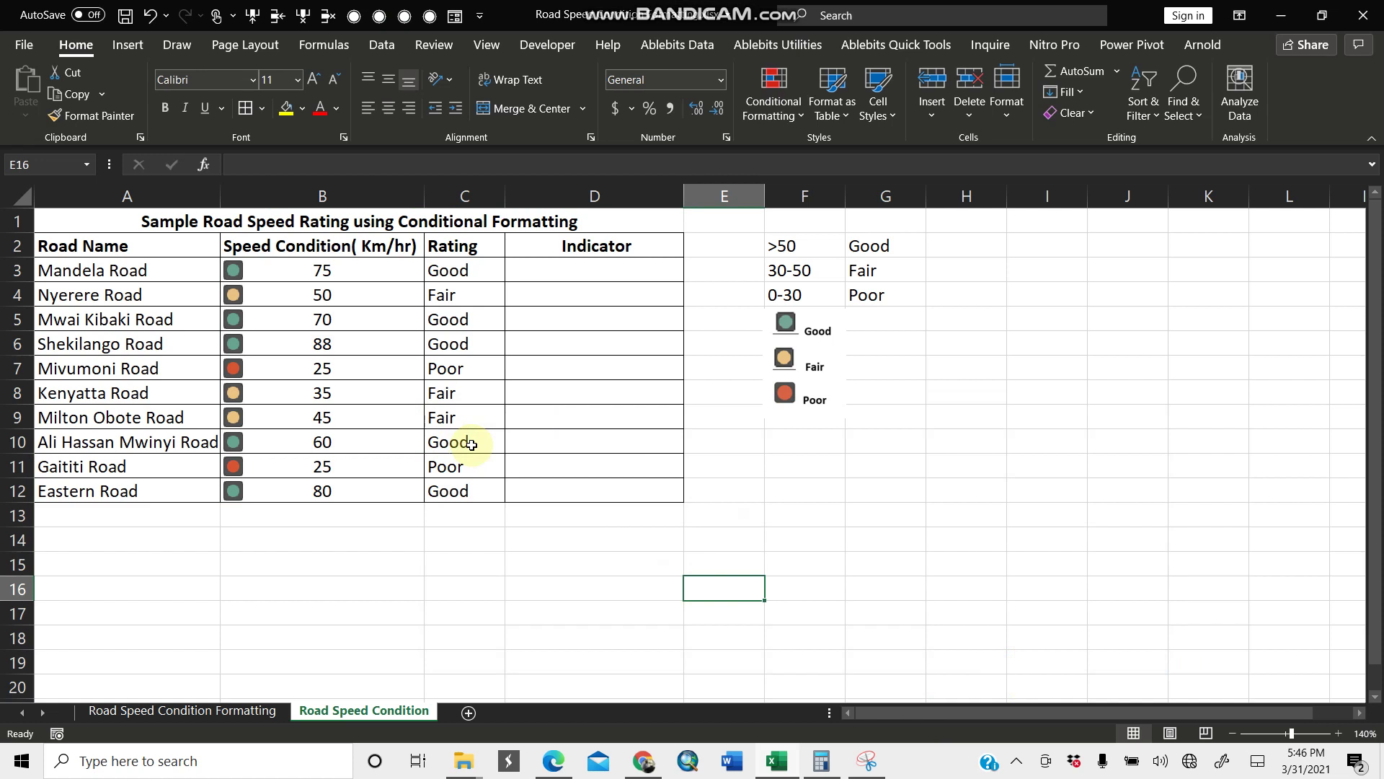
{"action": "left_click", "coordinate": [335, 295]}
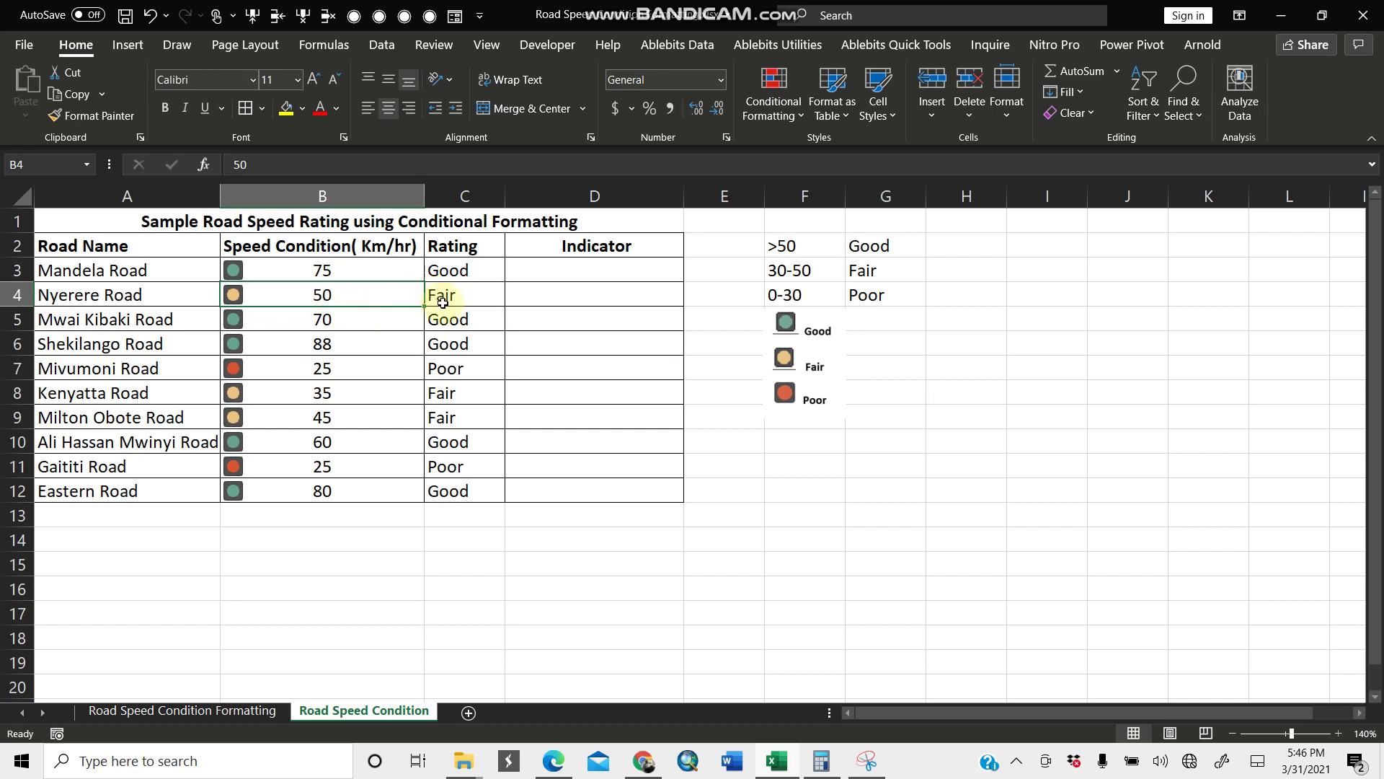
- Copy the speeds in B3:B12 and paste them as values into the Indicator cells D3:D12
{"action": "left_click", "coordinate": [587, 272]}
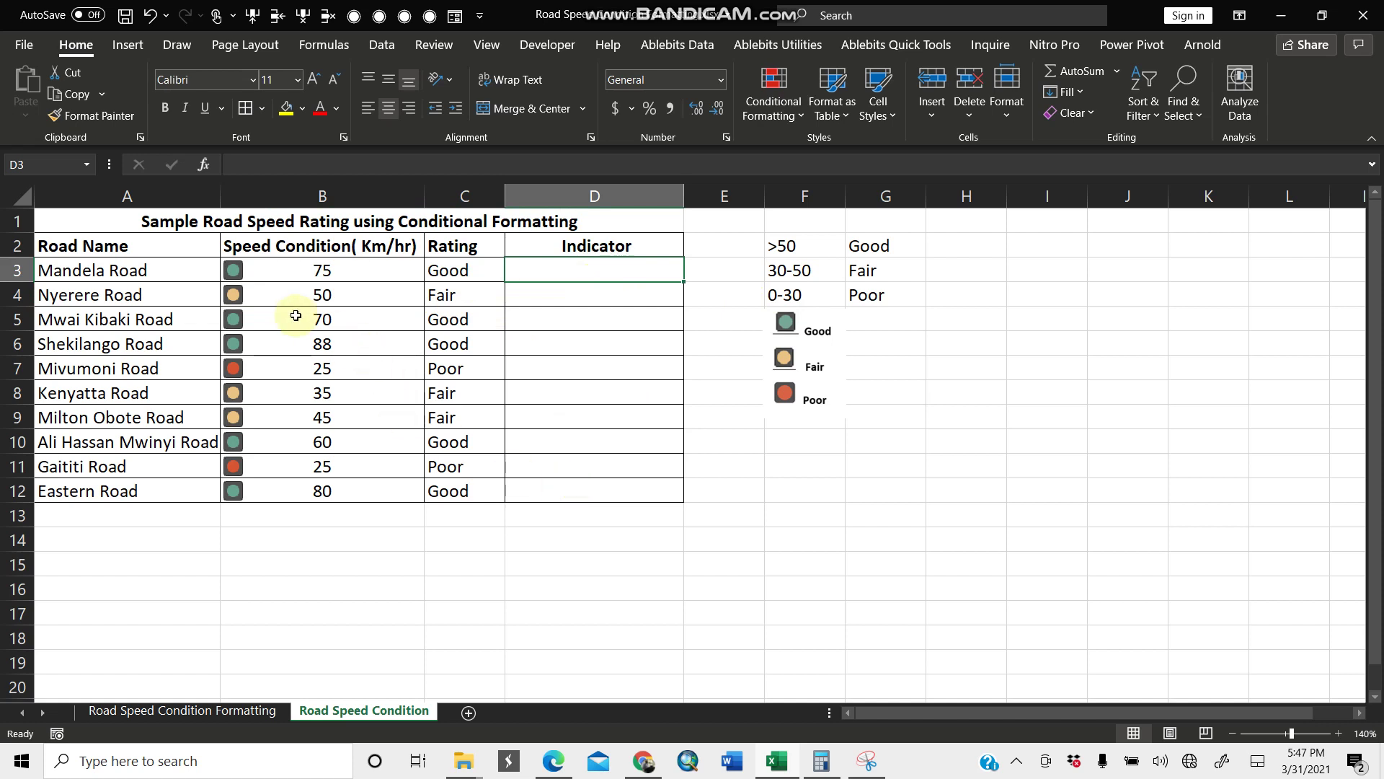
{"action": "left_click_drag", "start_coordinate": [279, 274], "coordinate": [297, 489]}
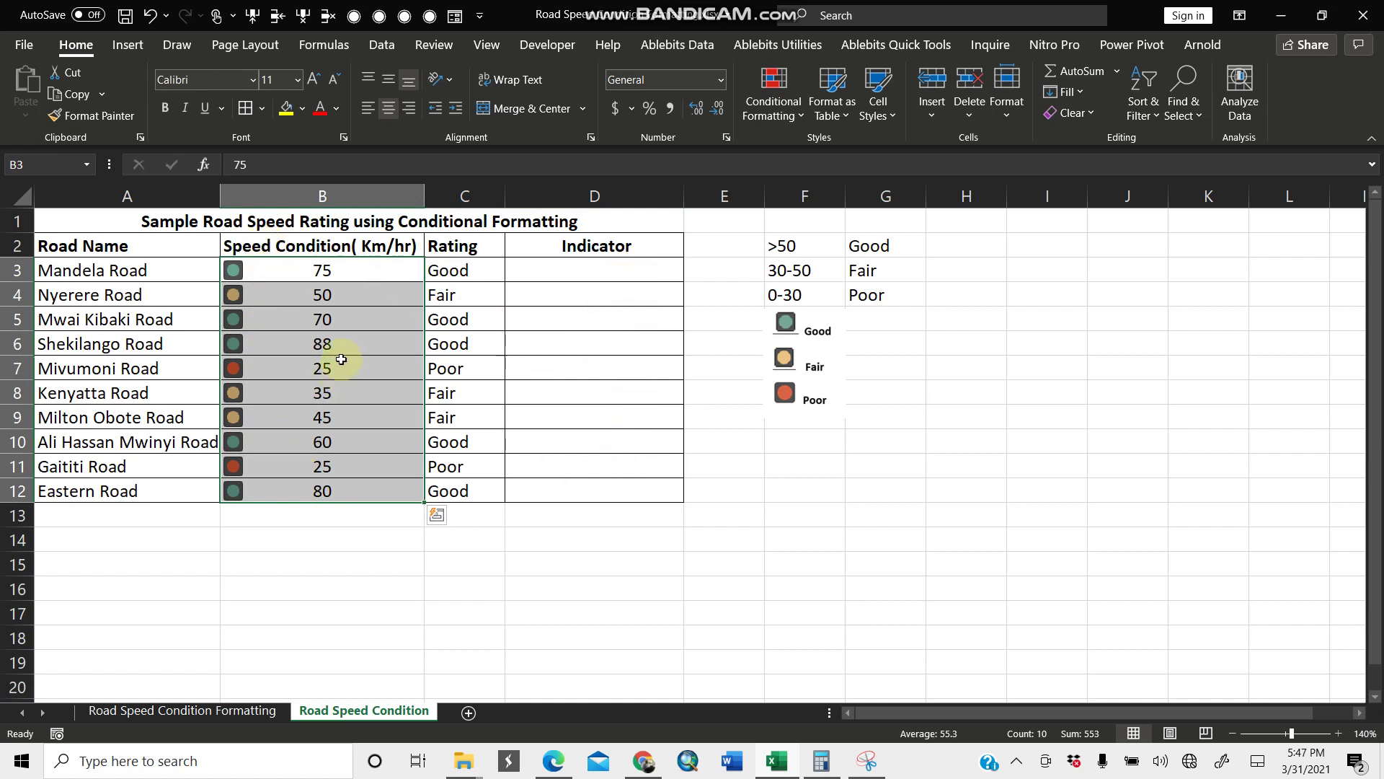
{"action": "left_click", "coordinate": [569, 317]}
{"action": "left_click_drag", "start_coordinate": [349, 268], "coordinate": [342, 488]}
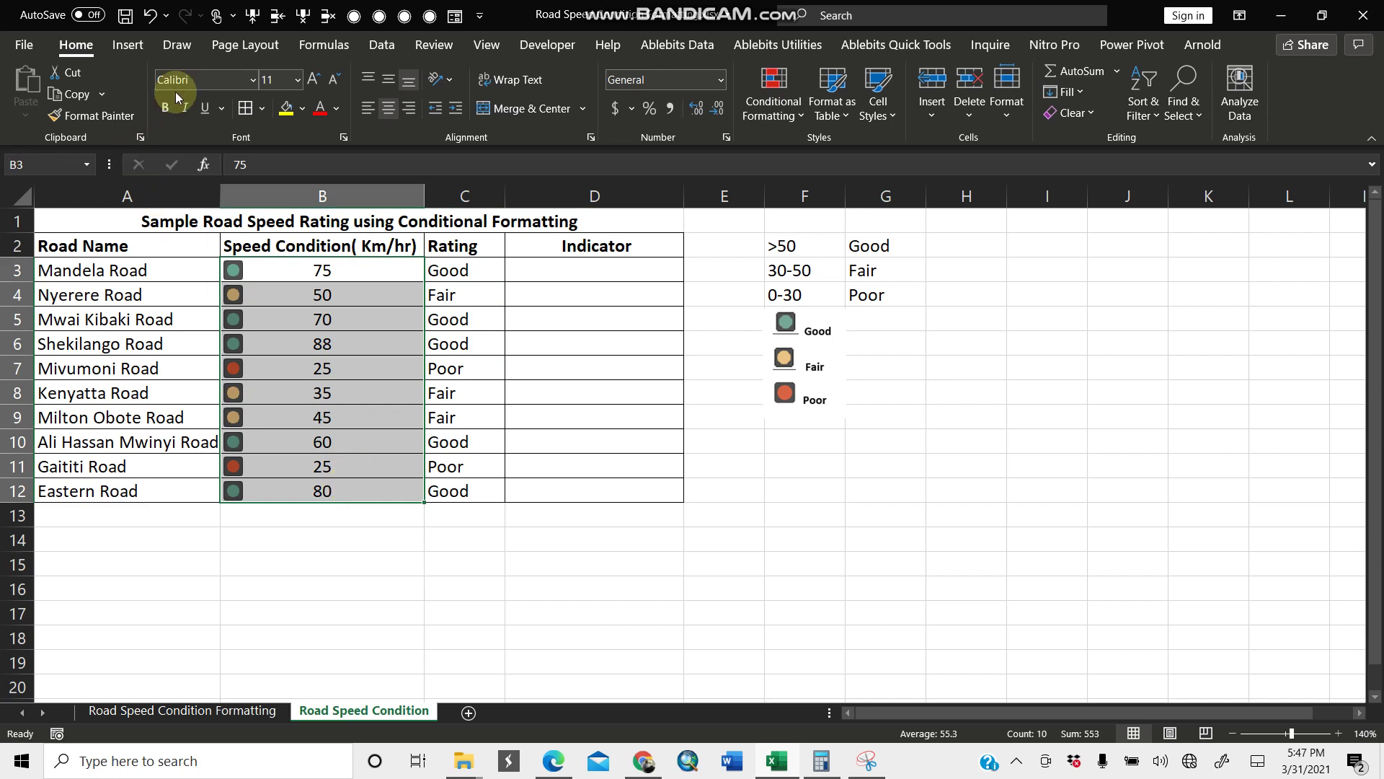
{"action": "left_click", "coordinate": [76, 95]}
{"action": "left_click", "coordinate": [72, 95]}
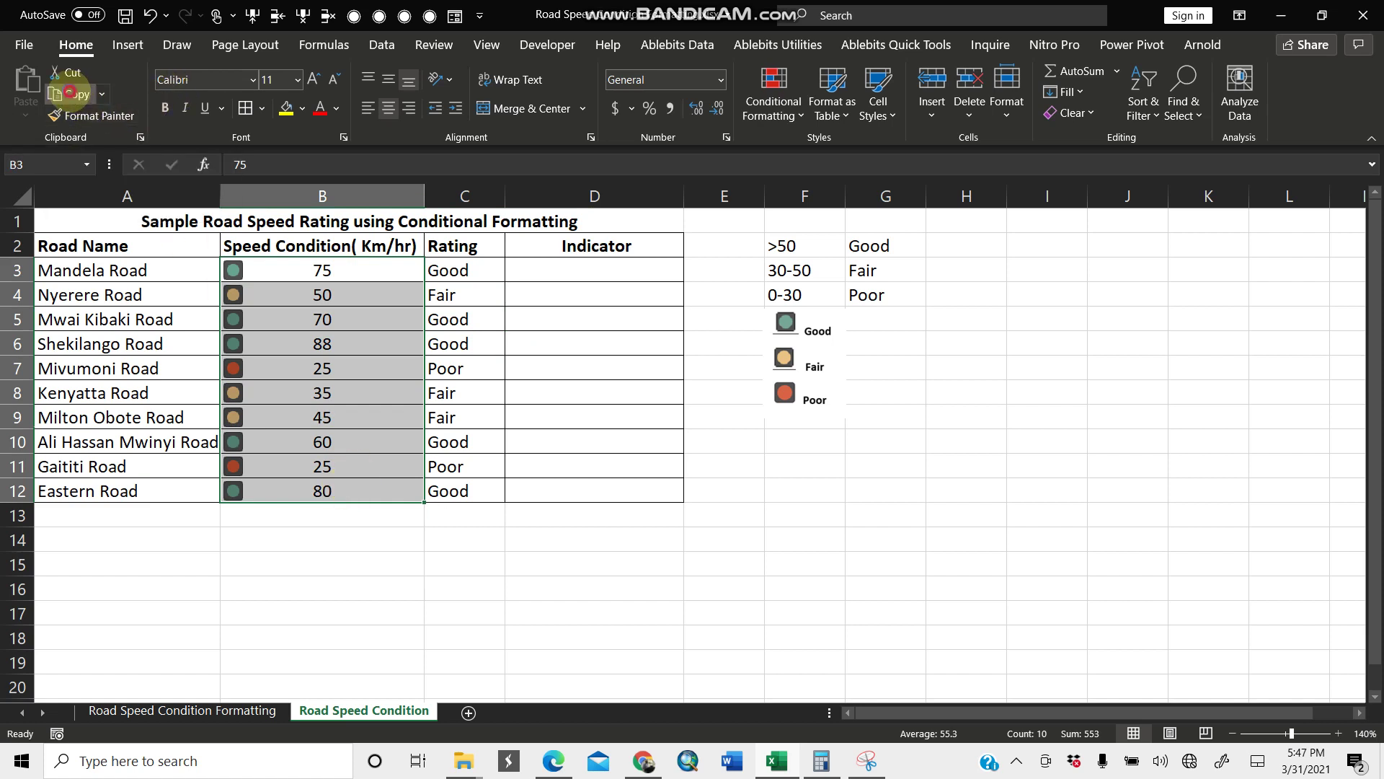
{"action": "left_click_drag", "start_coordinate": [591, 266], "coordinate": [582, 503]}
{"action": "left_click", "coordinate": [612, 269]}
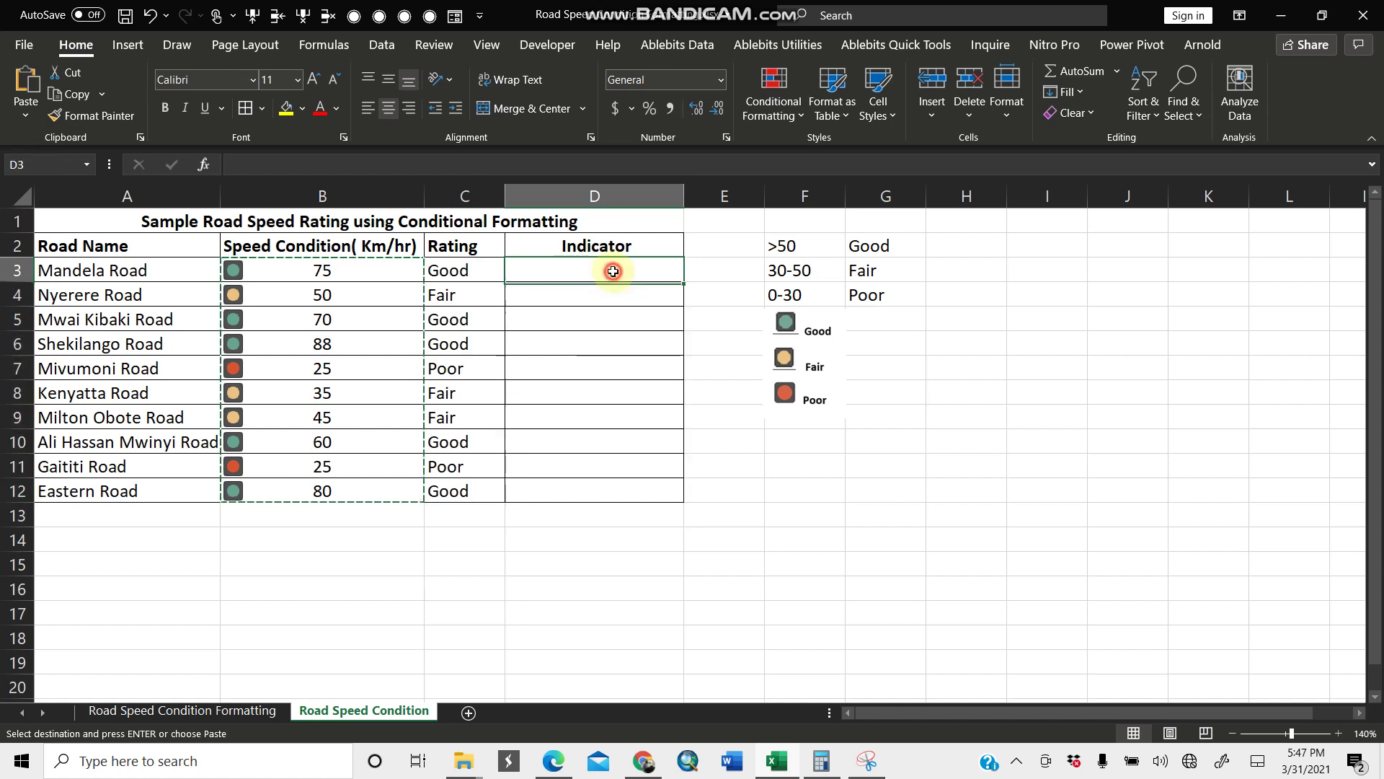
{"action": "left_click_drag", "start_coordinate": [612, 269], "coordinate": [624, 485]}
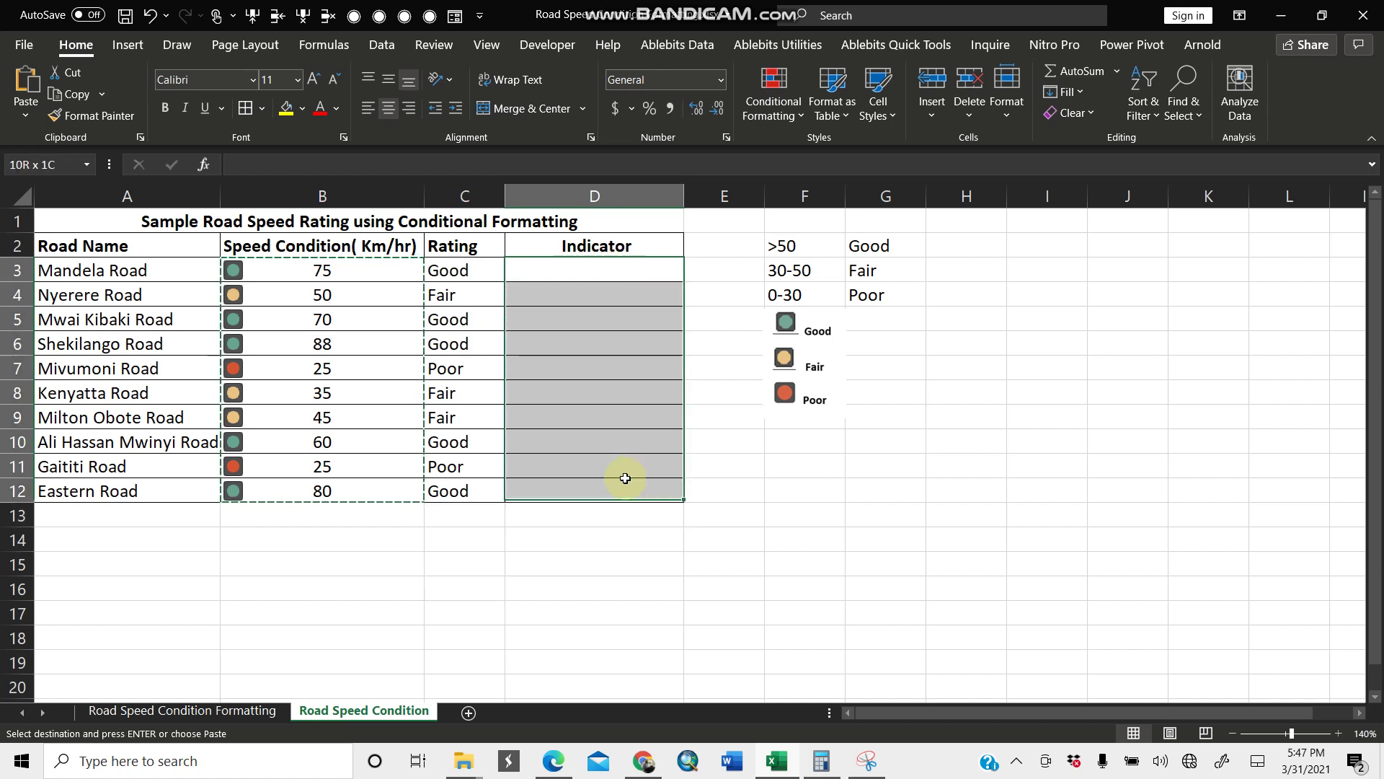
{"action": "left_click", "coordinate": [25, 113]}
{"action": "left_click", "coordinate": [34, 256]}
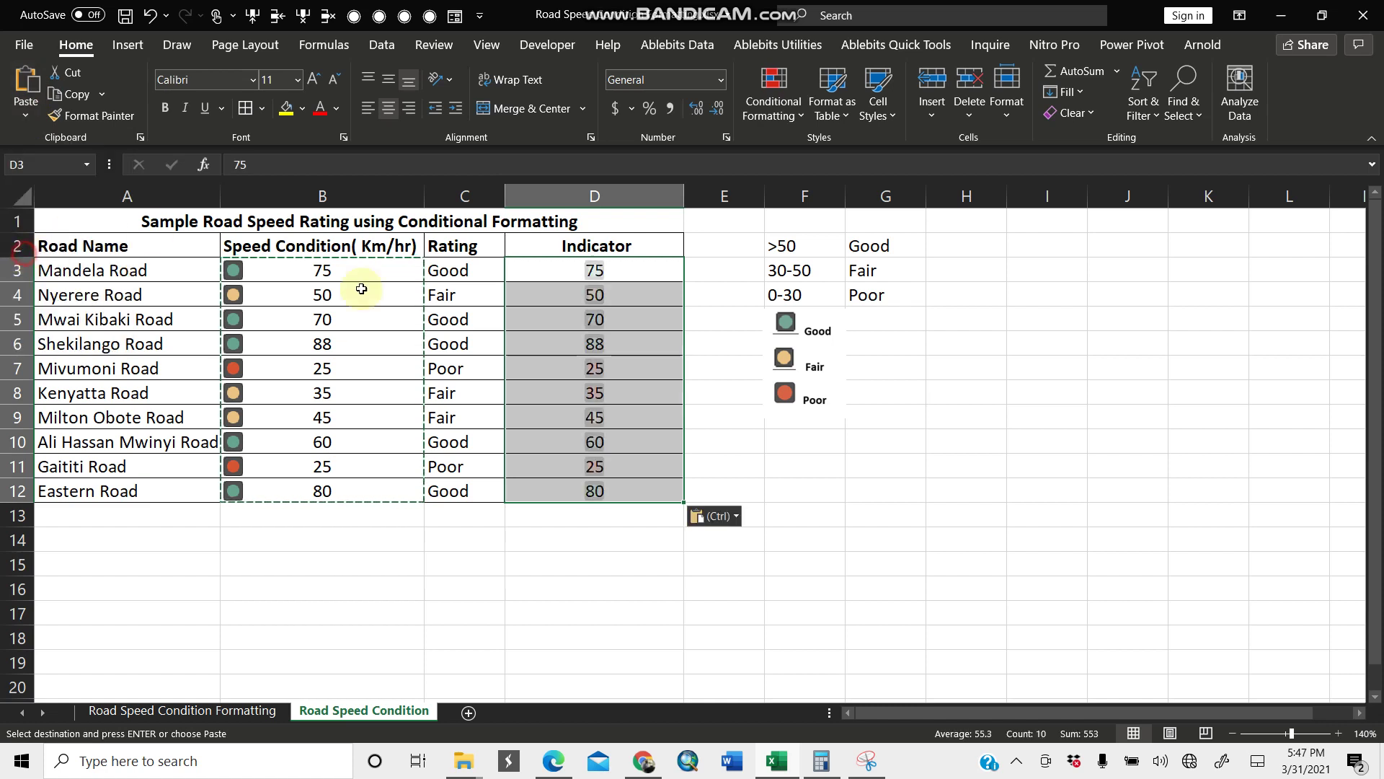
- Repeat the values-only paste of the copied speeds over D3:D12 and end copy mode
{"action": "left_click", "coordinate": [19, 121]}
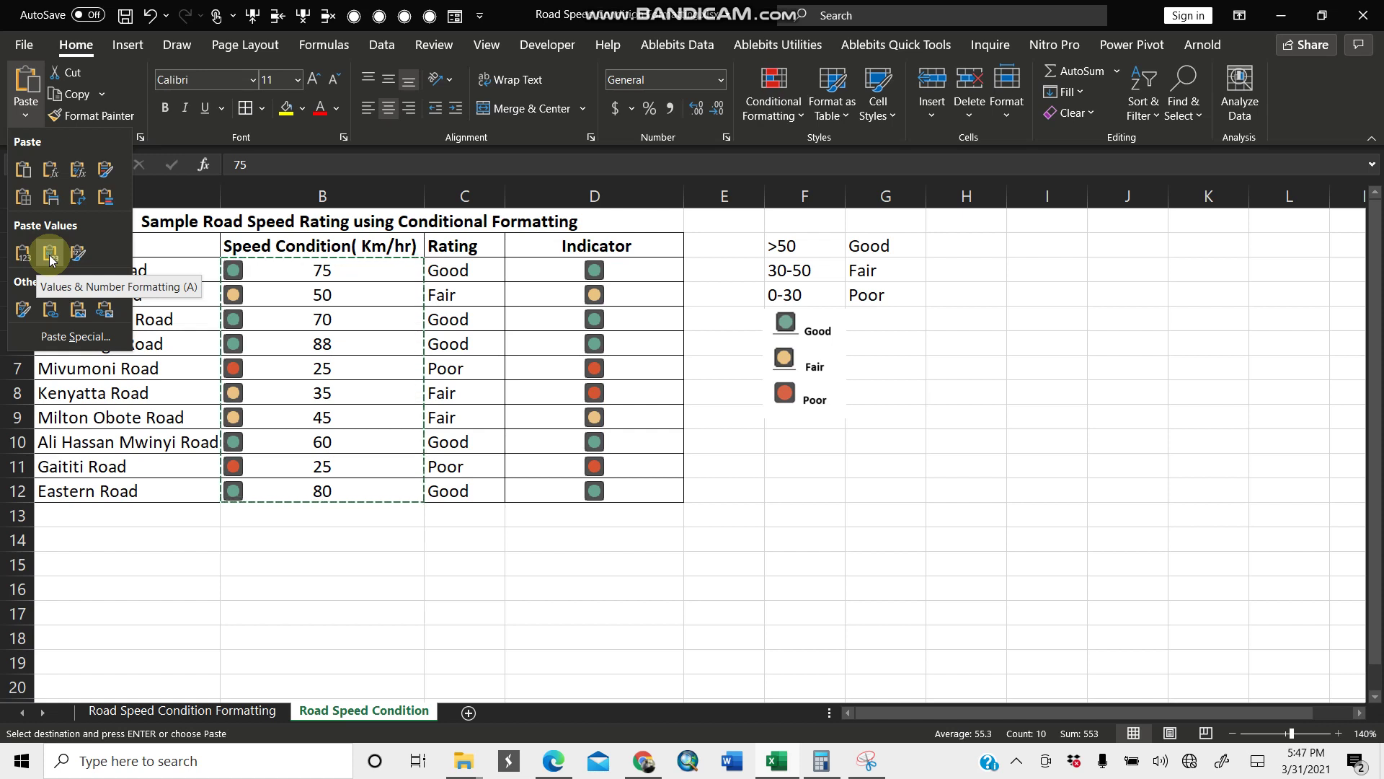
{"action": "left_click", "coordinate": [23, 252]}
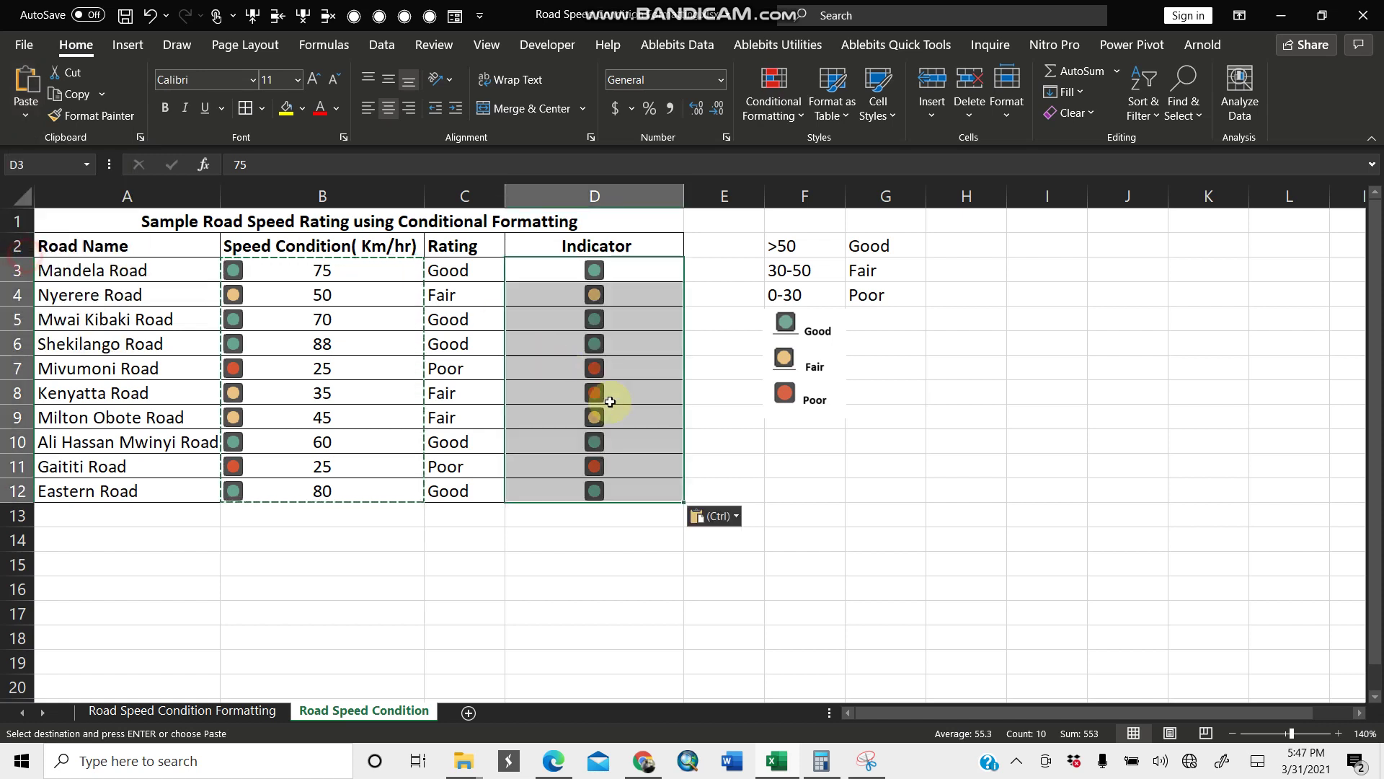
{"action": "left_click", "coordinate": [850, 463]}
{"action": "left_click", "coordinate": [612, 267]}
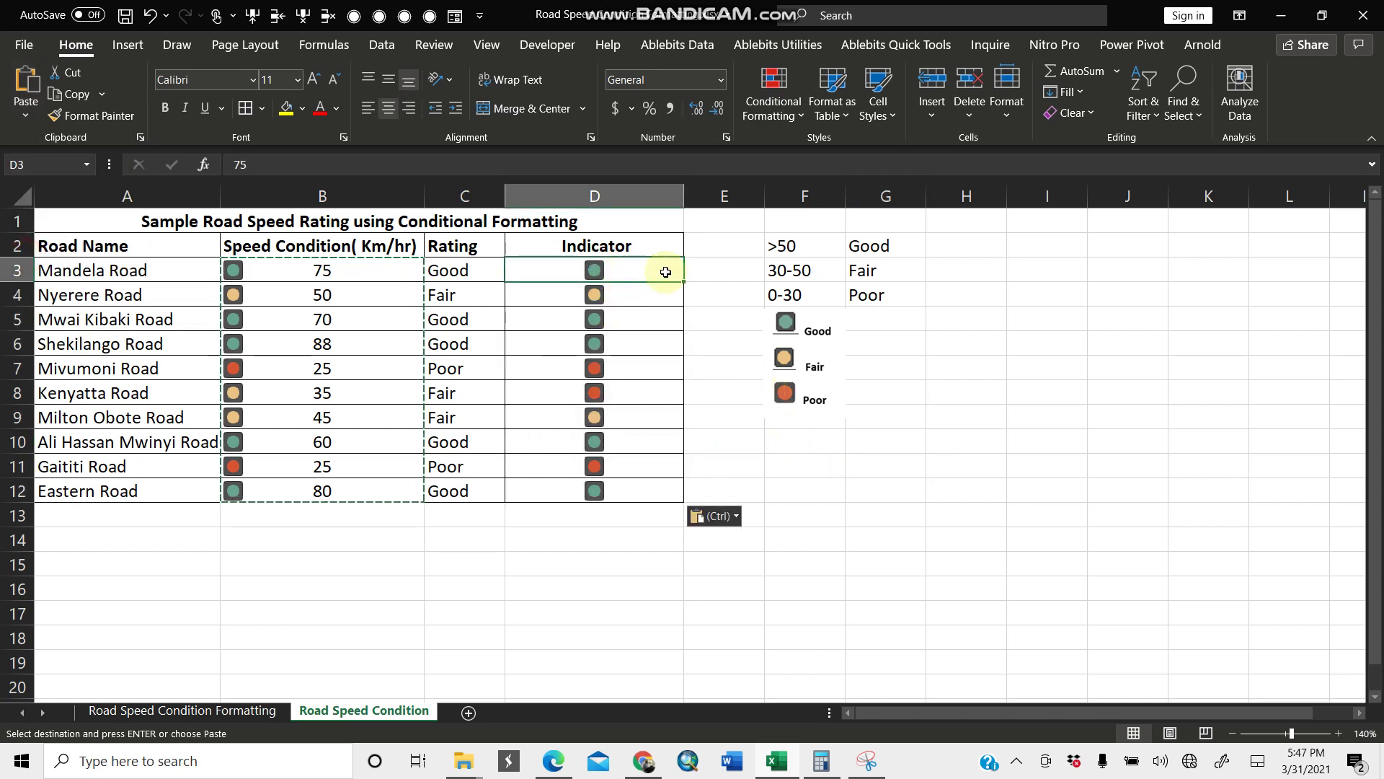
{"action": "key", "text": "Escape"}
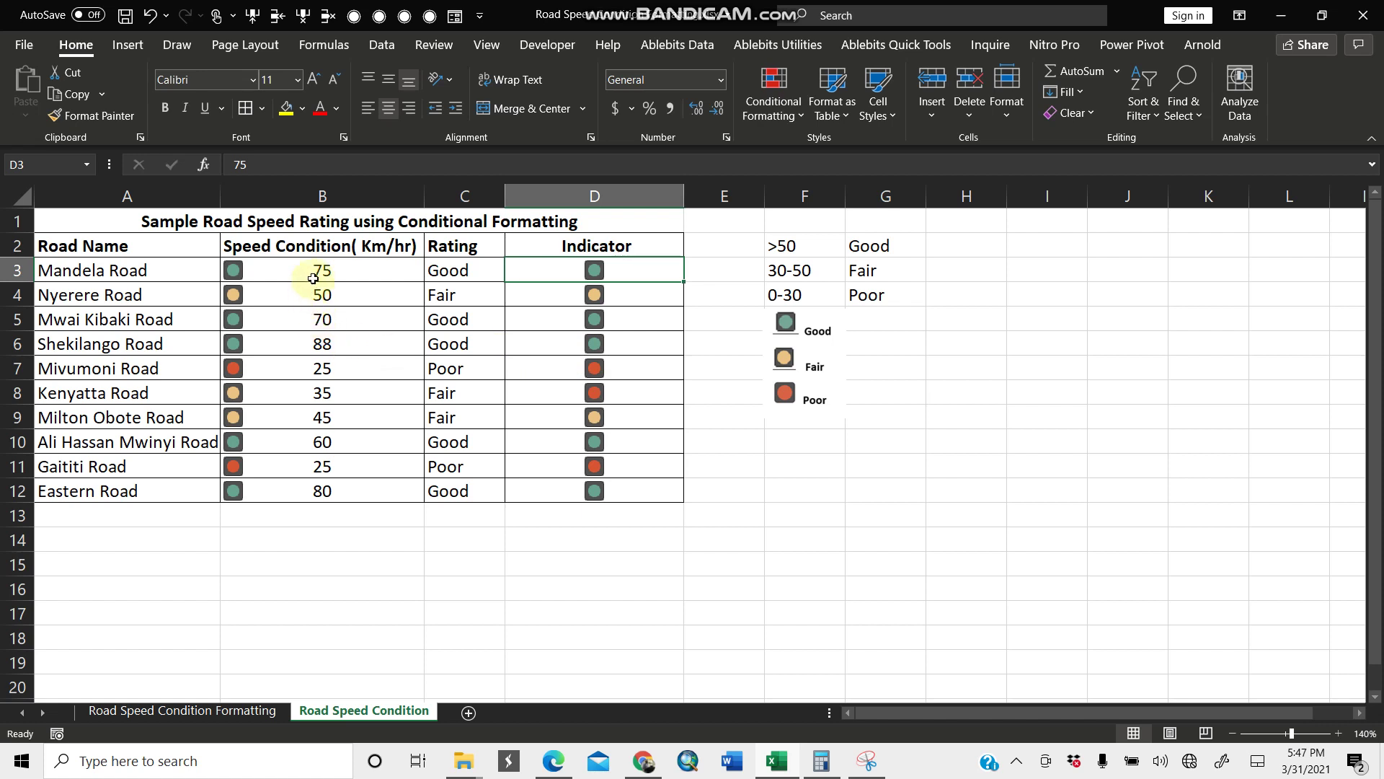
- Clear the conditional formatting rules from the speed cells B3:B12 only
{"action": "left_click_drag", "start_coordinate": [322, 268], "coordinate": [310, 485]}
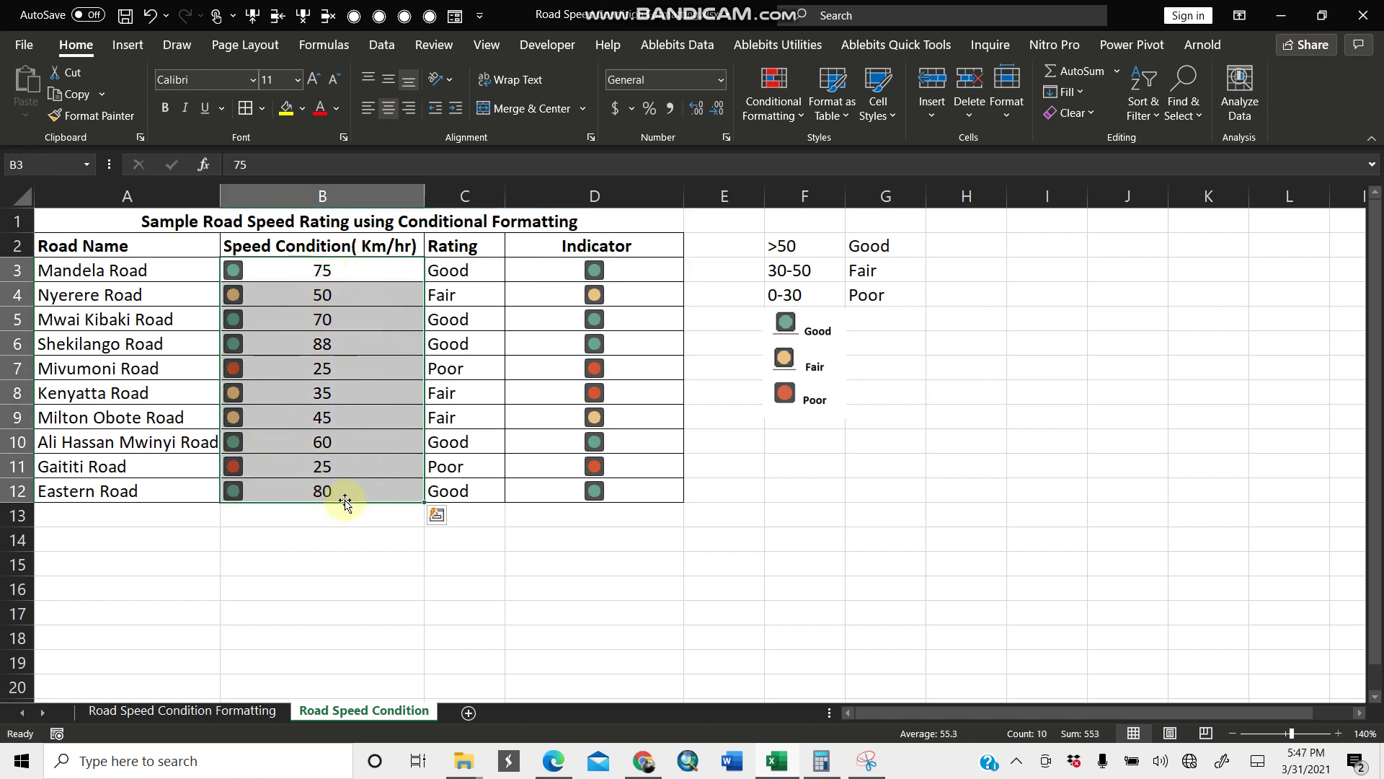
{"action": "left_click", "coordinate": [802, 116]}
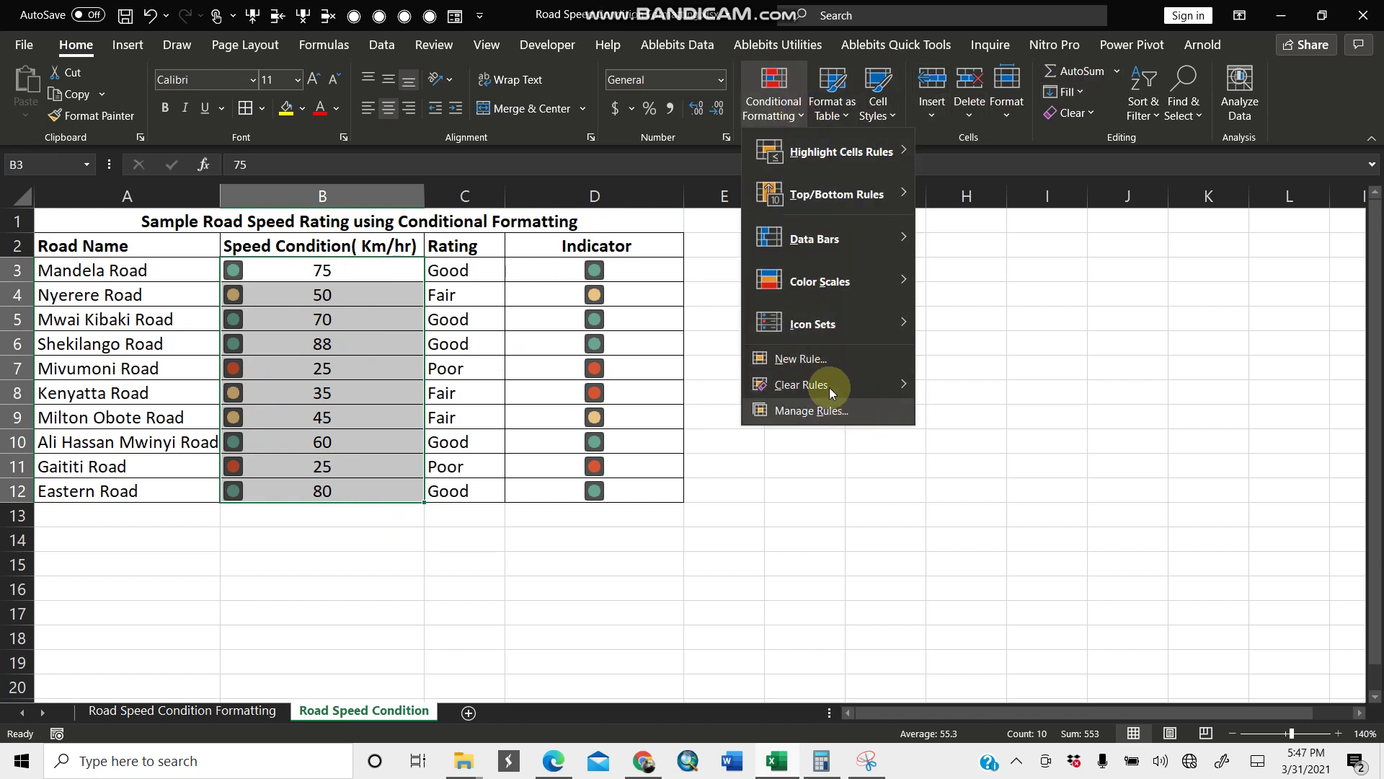
{"action": "mouse_move", "coordinate": [867, 330]}
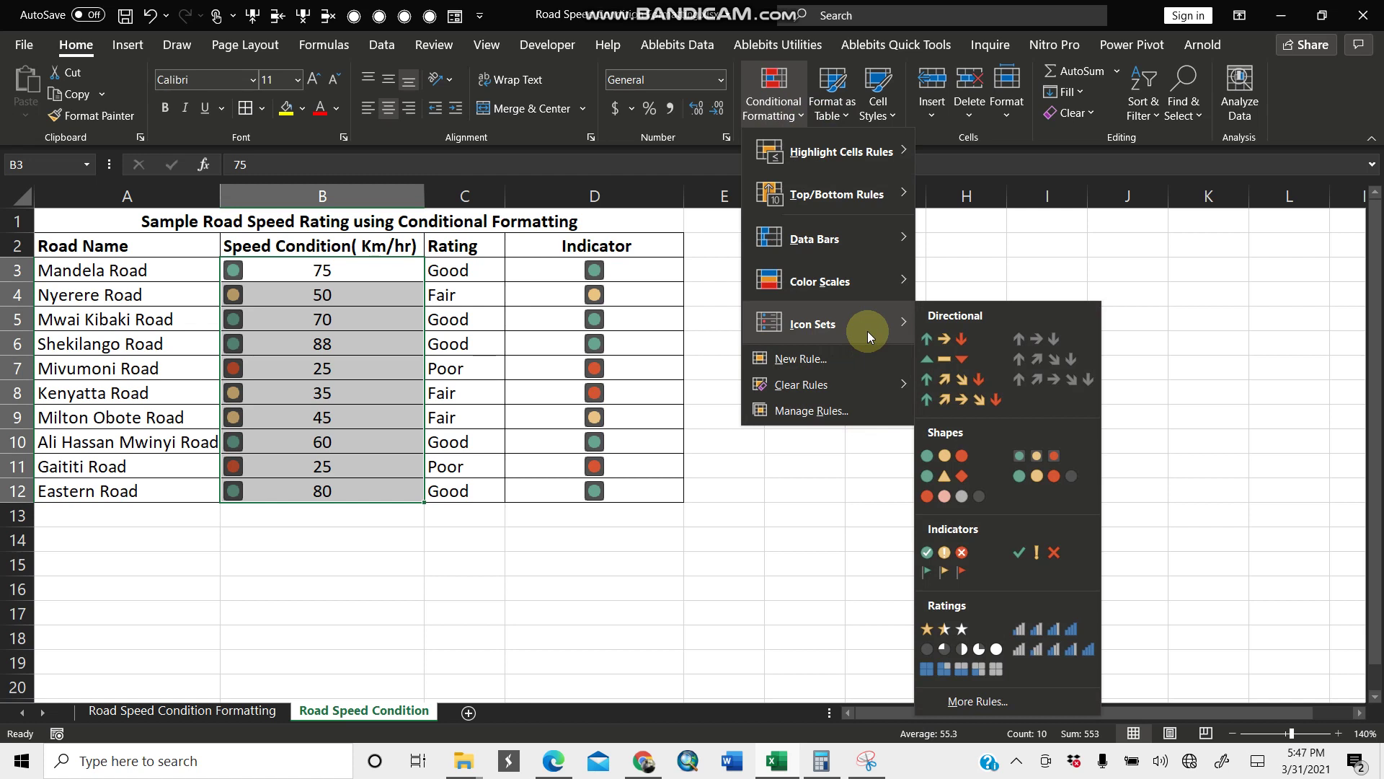
{"action": "mouse_move", "coordinate": [843, 383]}
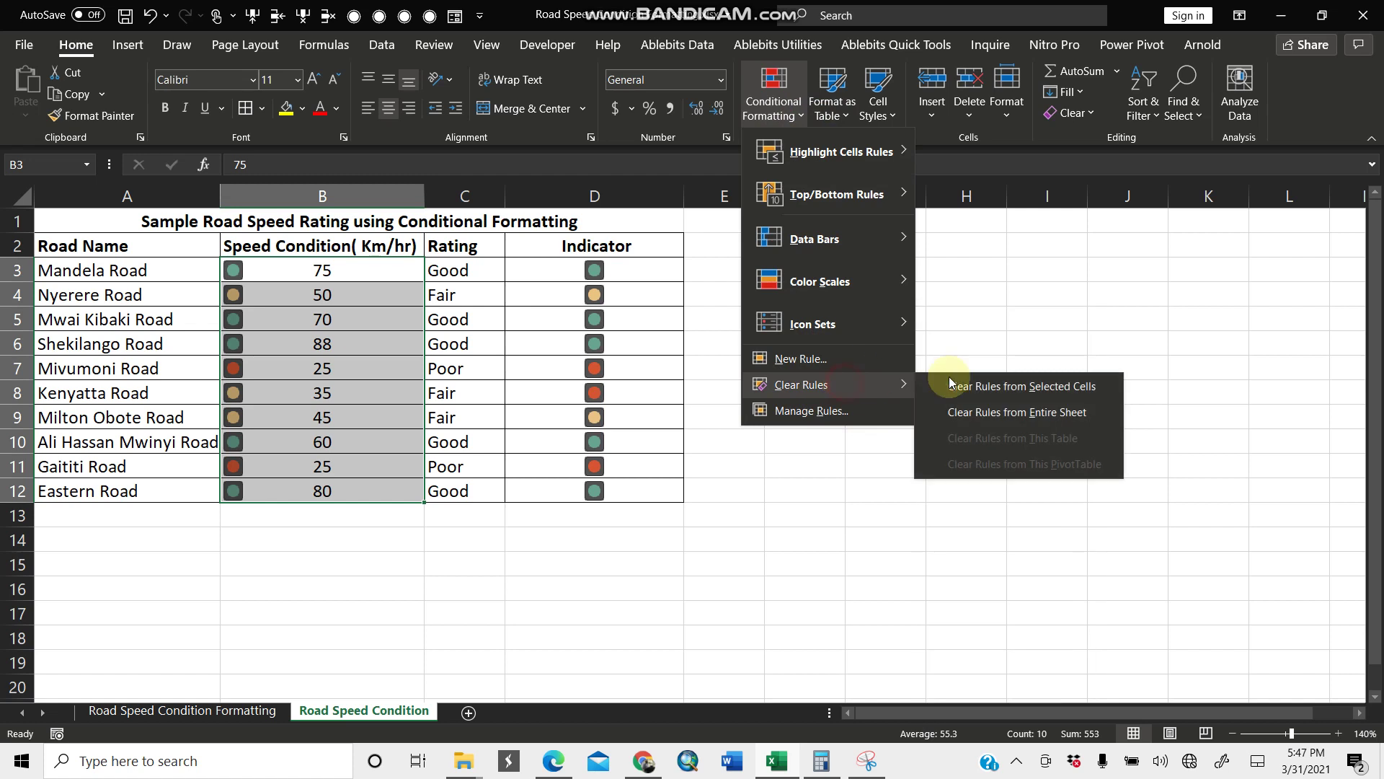
{"action": "left_click", "coordinate": [1069, 389]}
{"action": "left_click", "coordinate": [829, 557]}
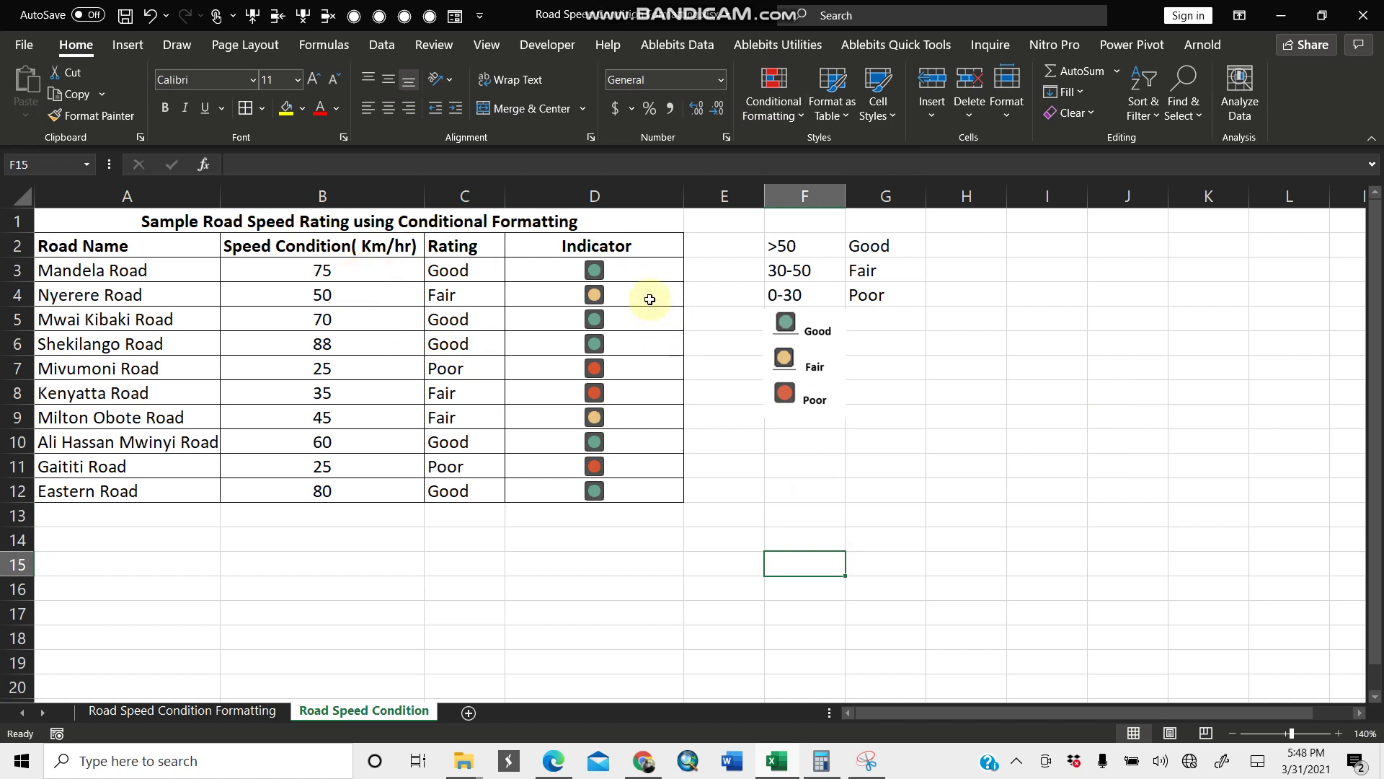
- Check the traffic-light indicators in column D against the IFS-based ratings in column C
{"action": "left_click", "coordinate": [643, 276]}
{"action": "left_click", "coordinate": [632, 410]}
{"action": "left_click", "coordinate": [617, 502]}
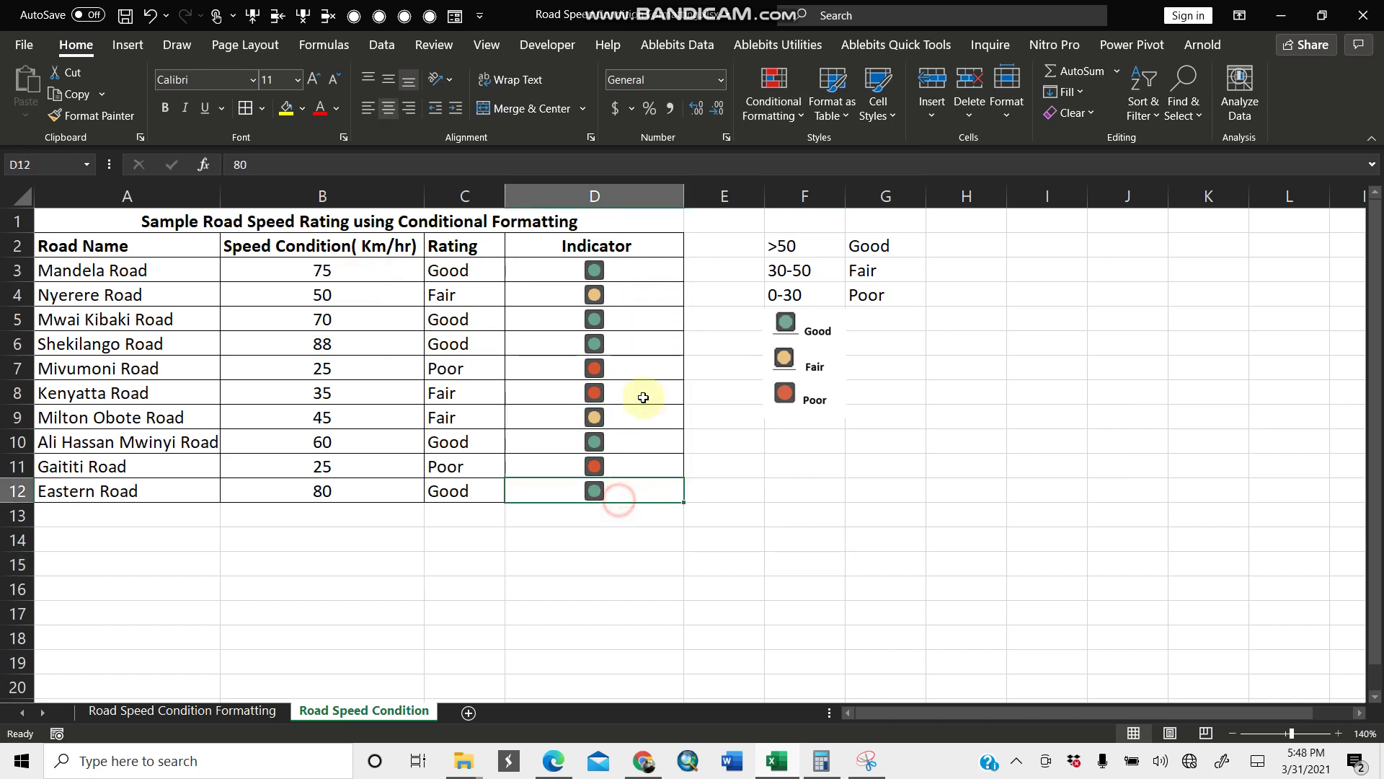
{"action": "left_click", "coordinate": [608, 284]}
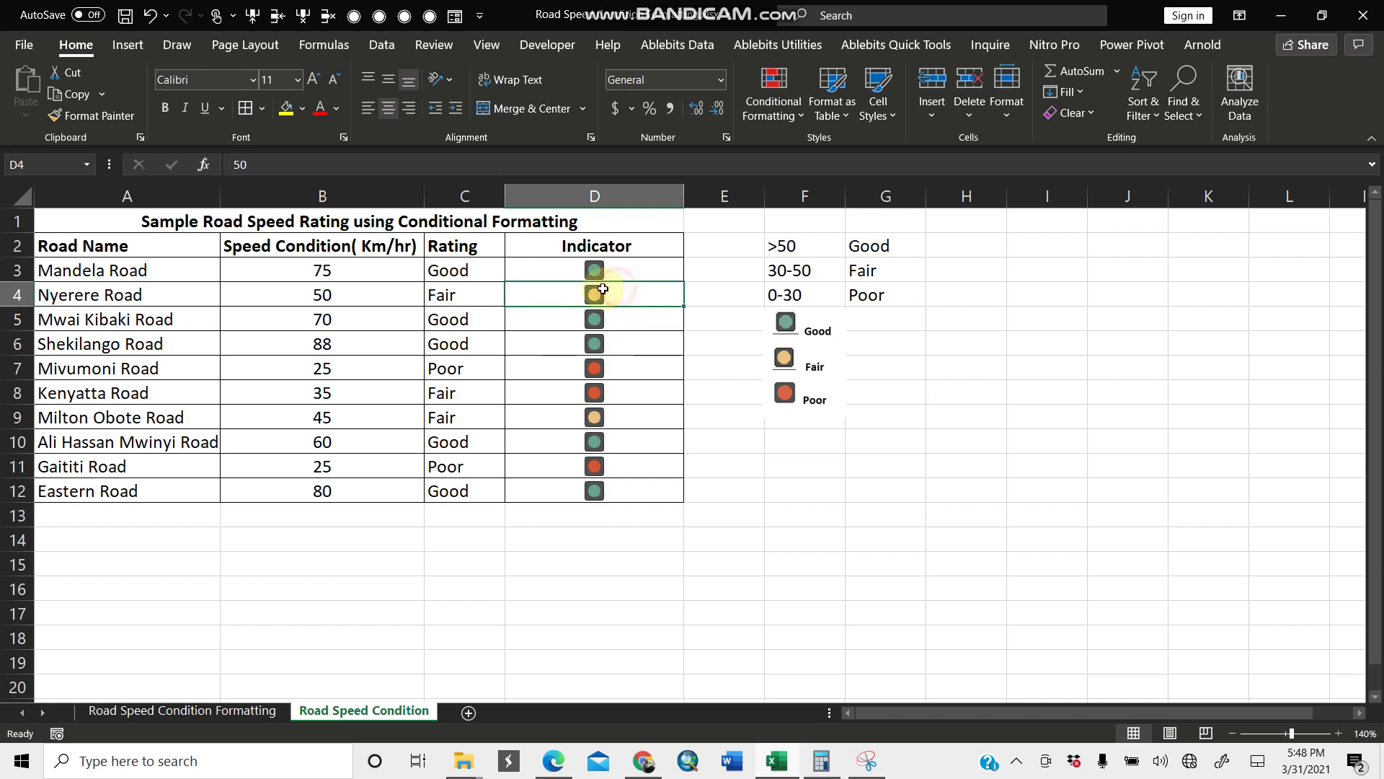
{"action": "left_click", "coordinate": [638, 371]}
{"action": "left_click", "coordinate": [460, 348]}
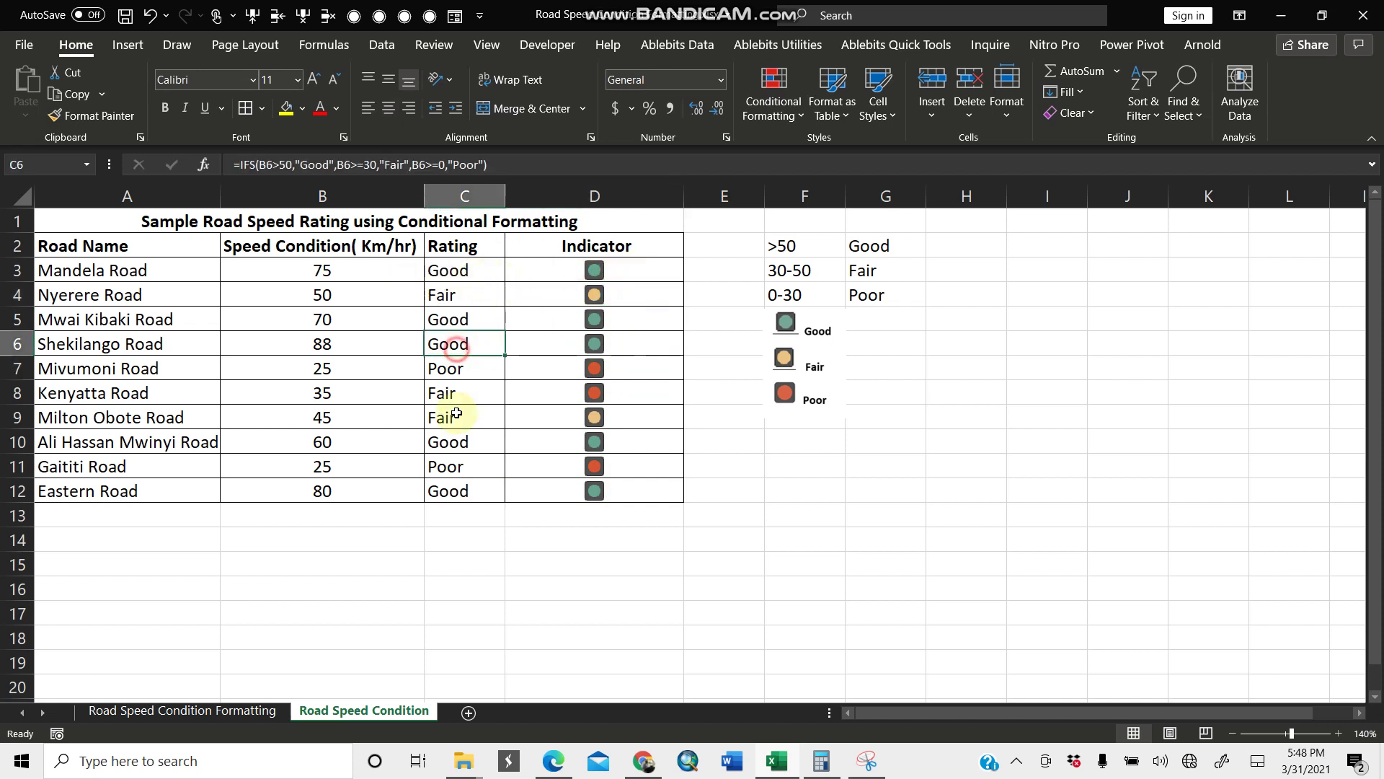
{"action": "left_click", "coordinate": [458, 415]}
{"action": "left_click", "coordinate": [508, 463]}
{"action": "left_click", "coordinate": [900, 526]}
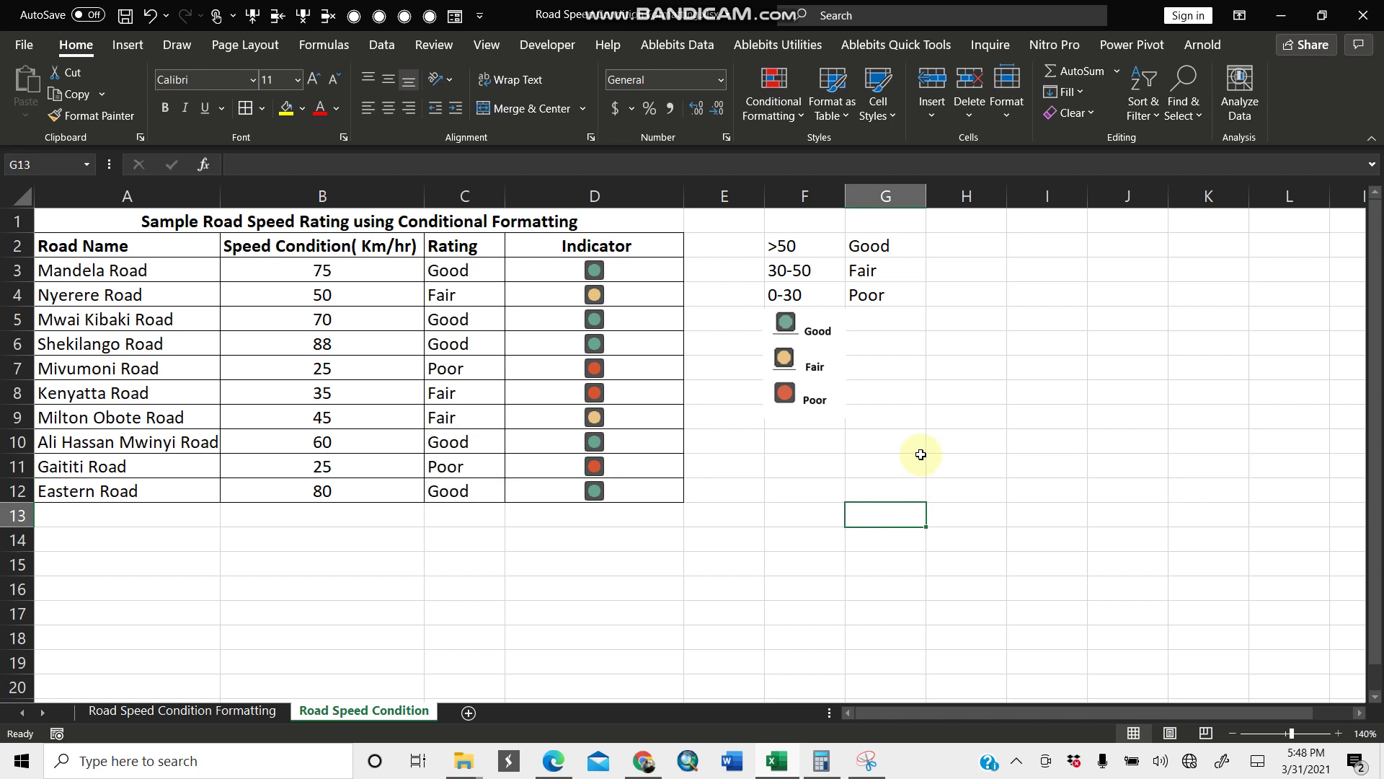
{"action": "left_click", "coordinate": [1041, 483]}
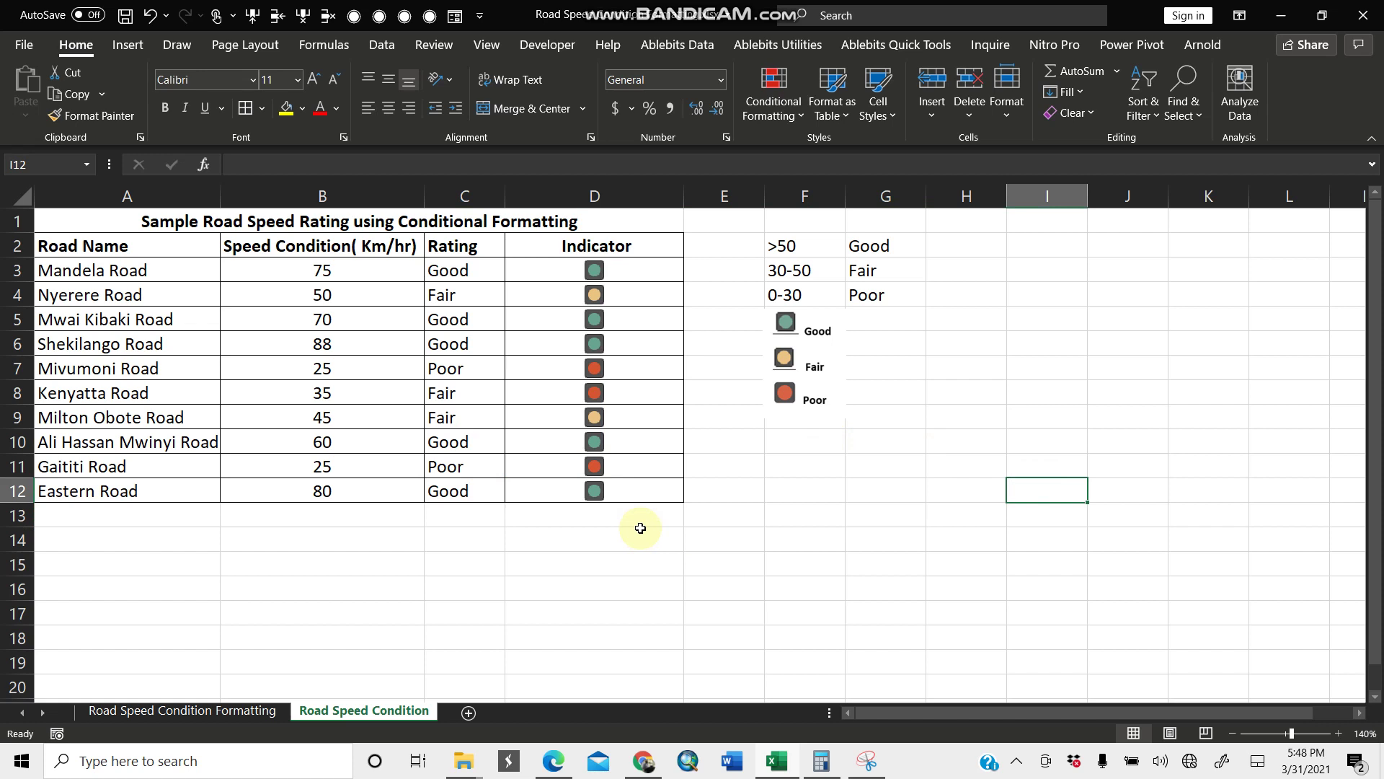
{"action": "left_click", "coordinate": [603, 571]}
{"action": "left_click", "coordinate": [887, 580]}
{"action": "left_click", "coordinate": [1184, 628]}
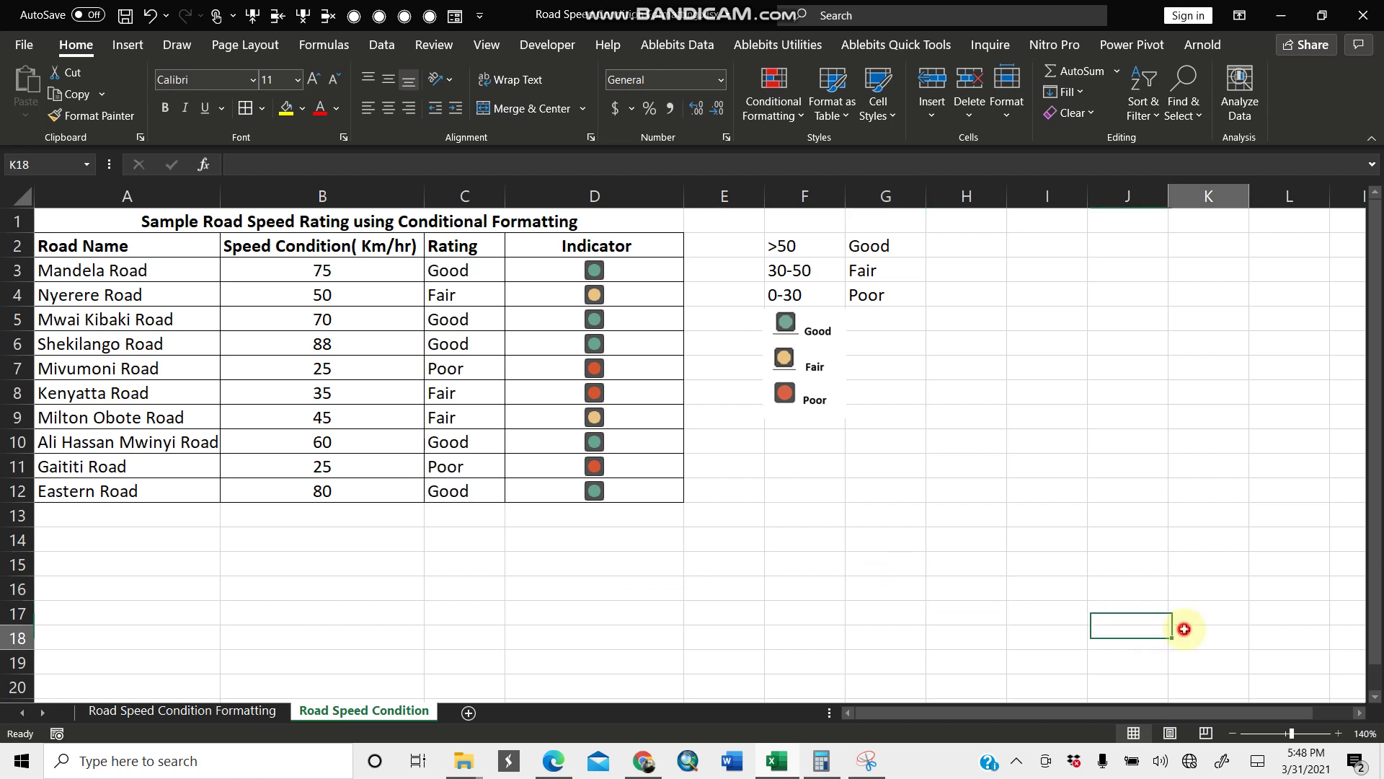
{"action": "left_click", "coordinate": [1290, 656]}
{"action": "left_click", "coordinate": [1225, 571]}
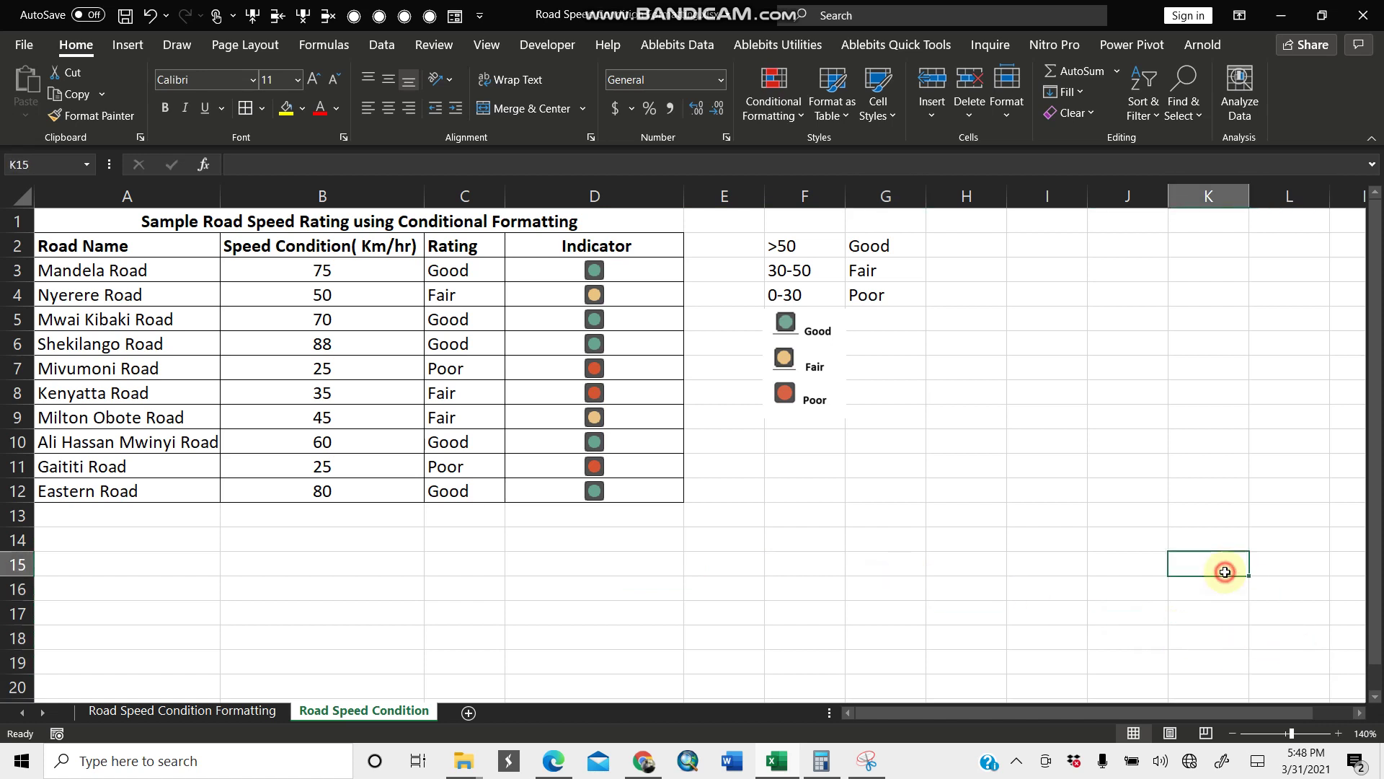
{"action": "left_click", "coordinate": [1280, 633]}
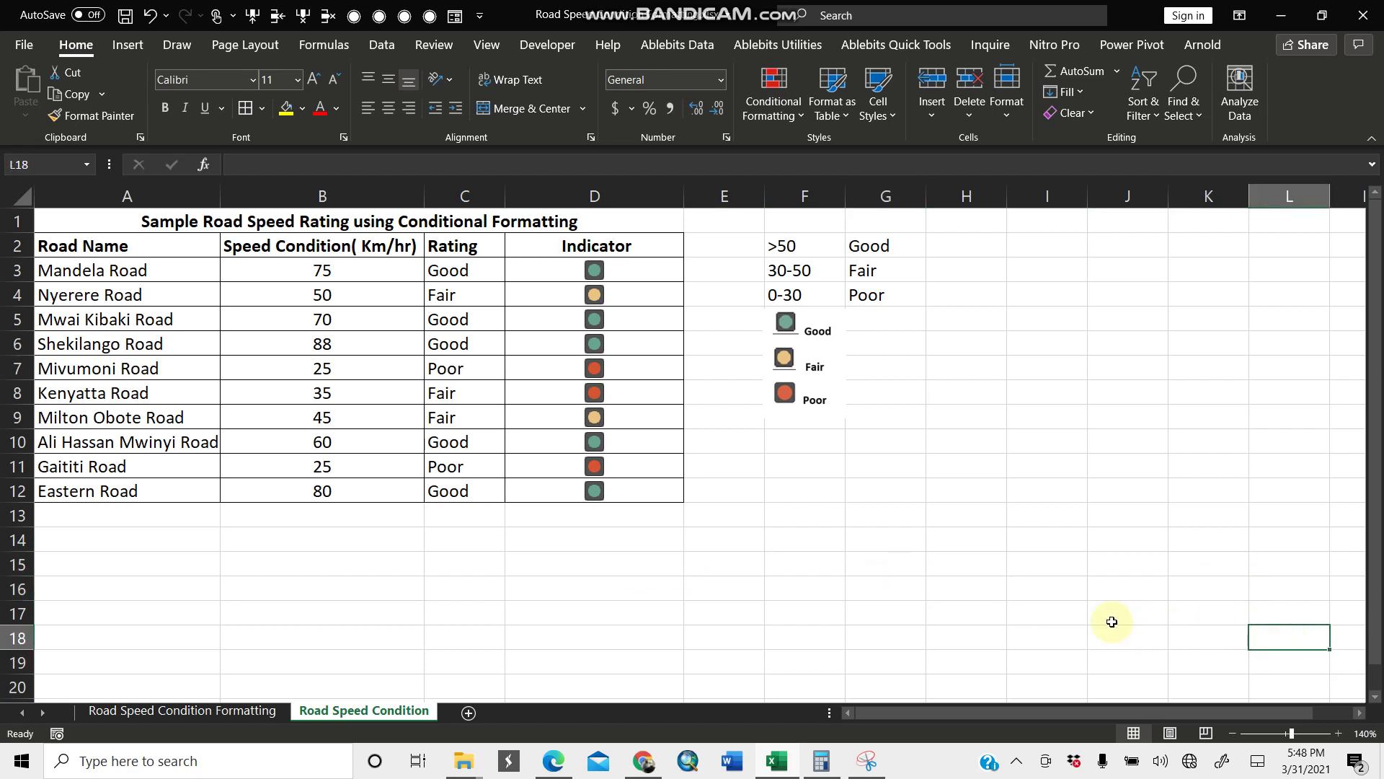